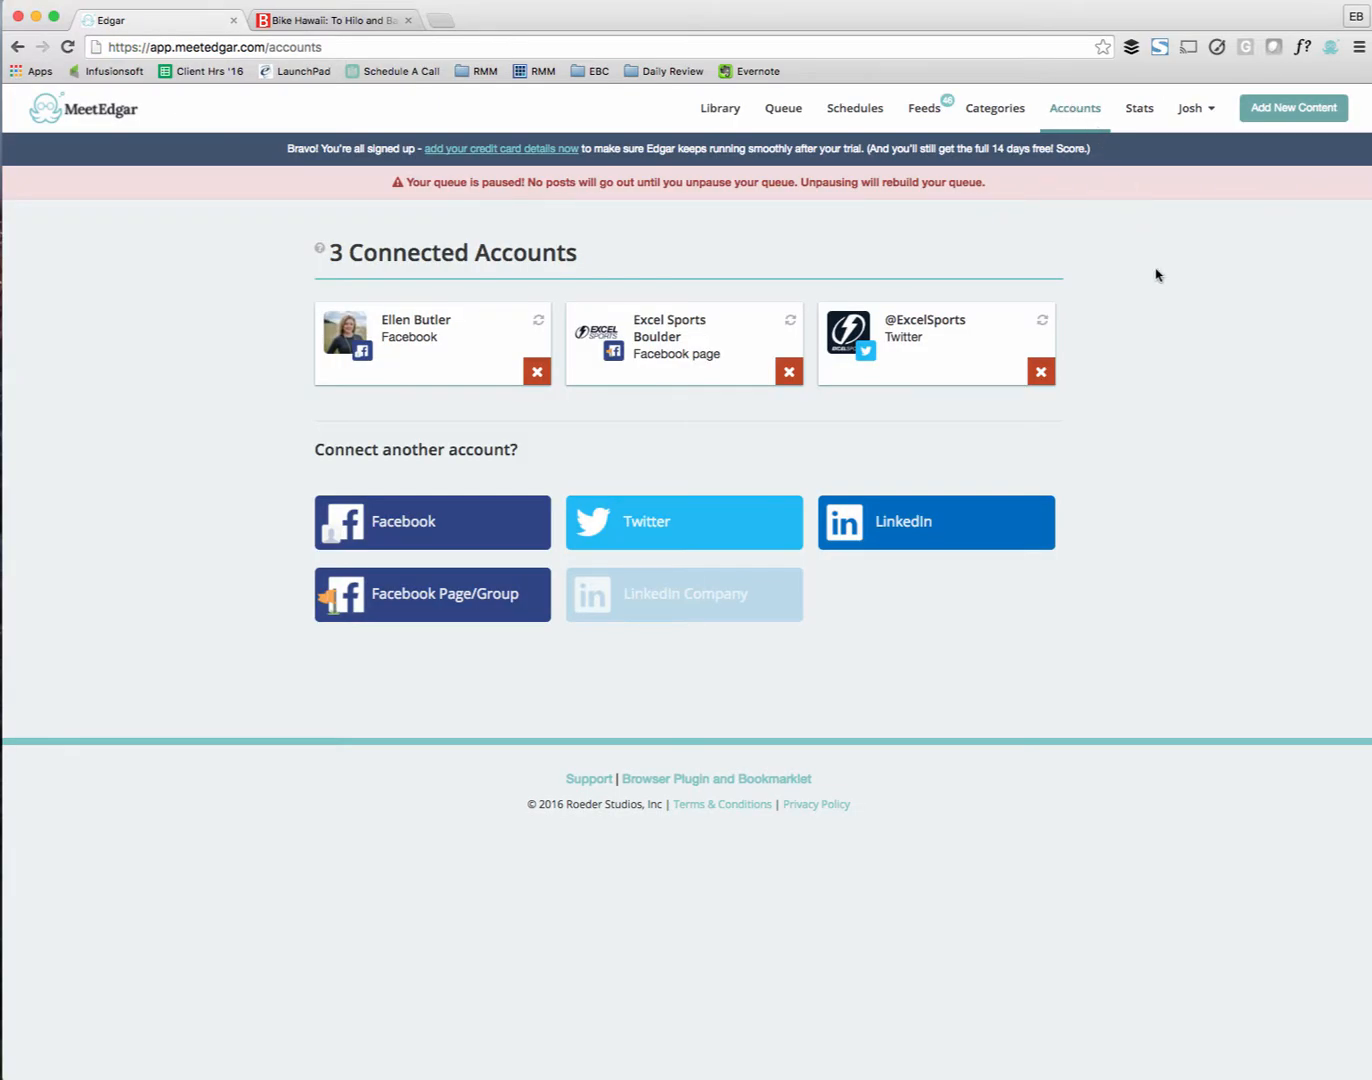
# Review the content categories and browse the library posts filtered to the Recipes category.
pyautogui.moveTo(771, 627)
pyautogui.click(993, 110)
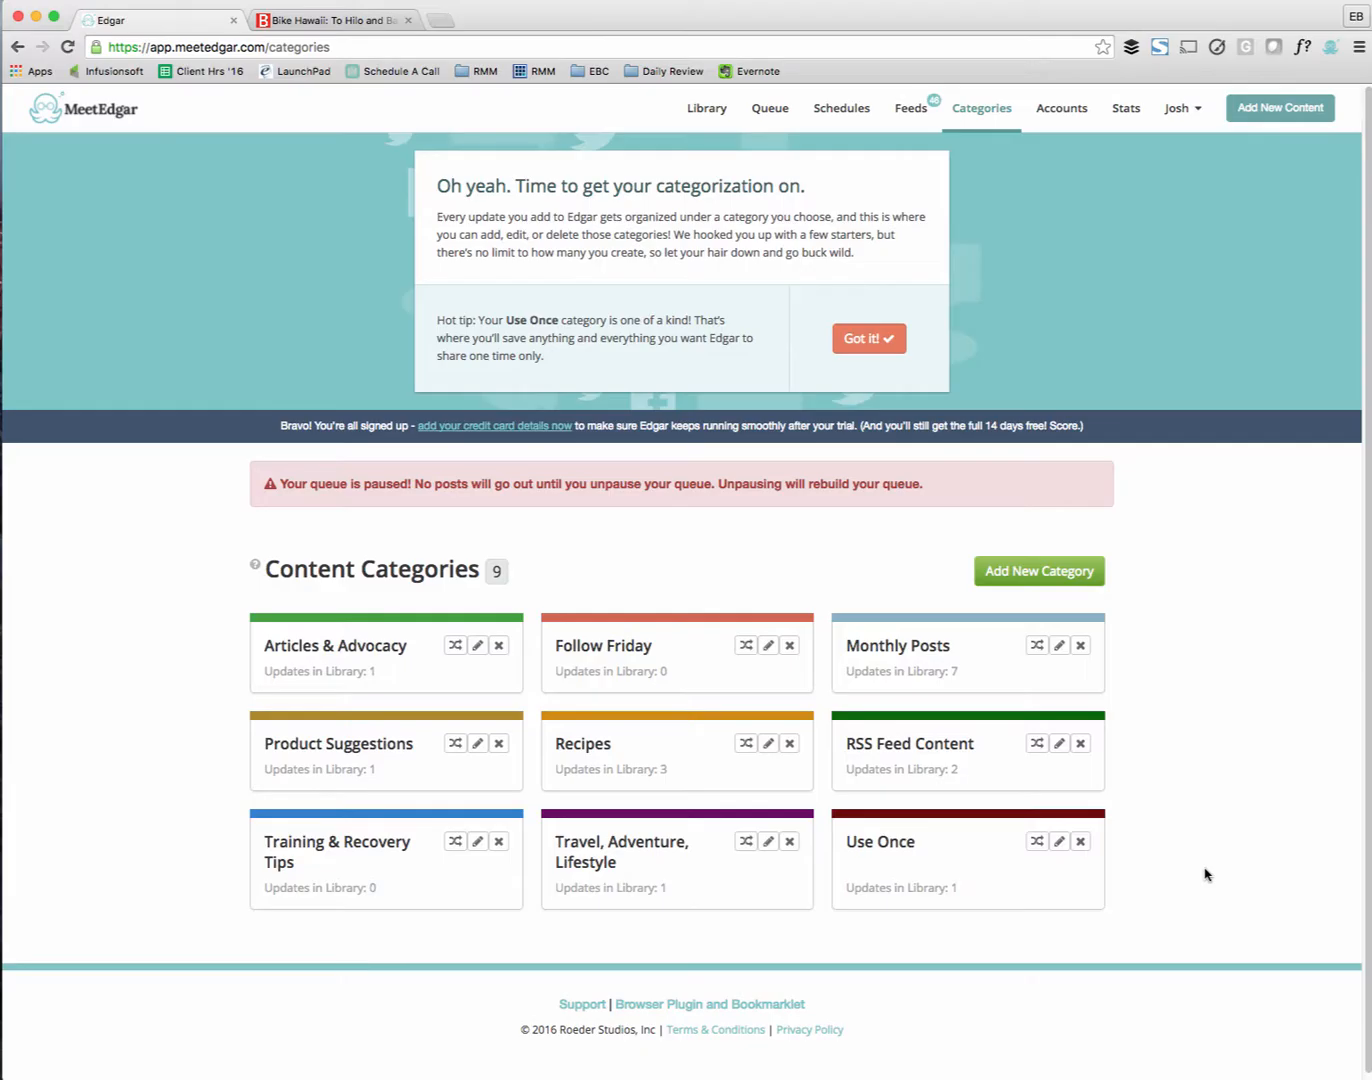
pyautogui.click(706, 118)
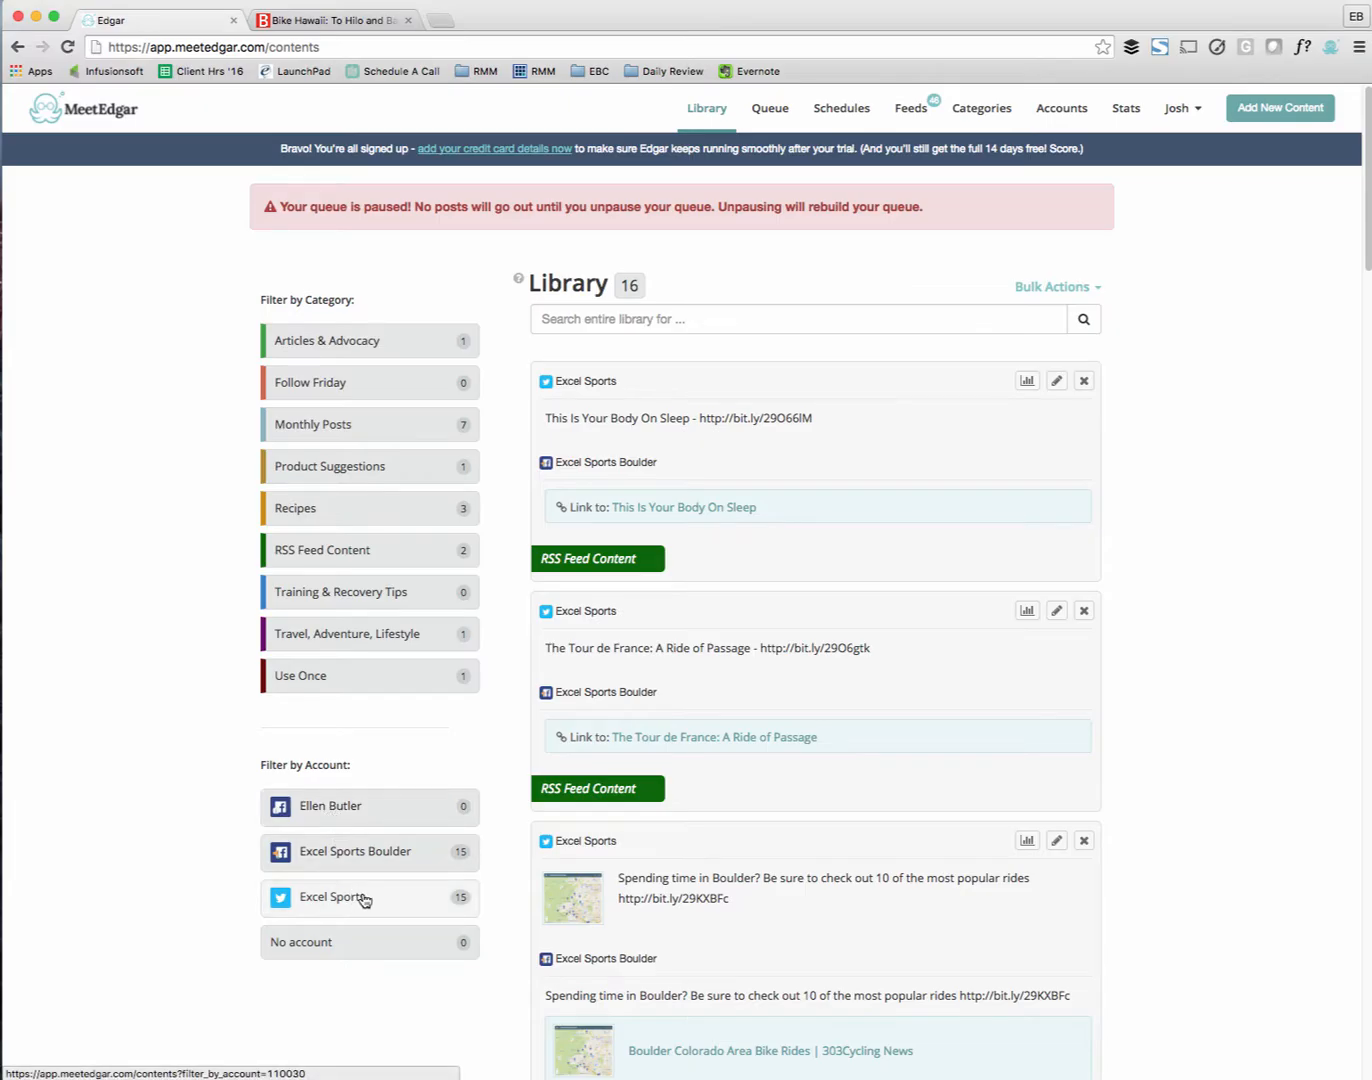
pyautogui.click(311, 510)
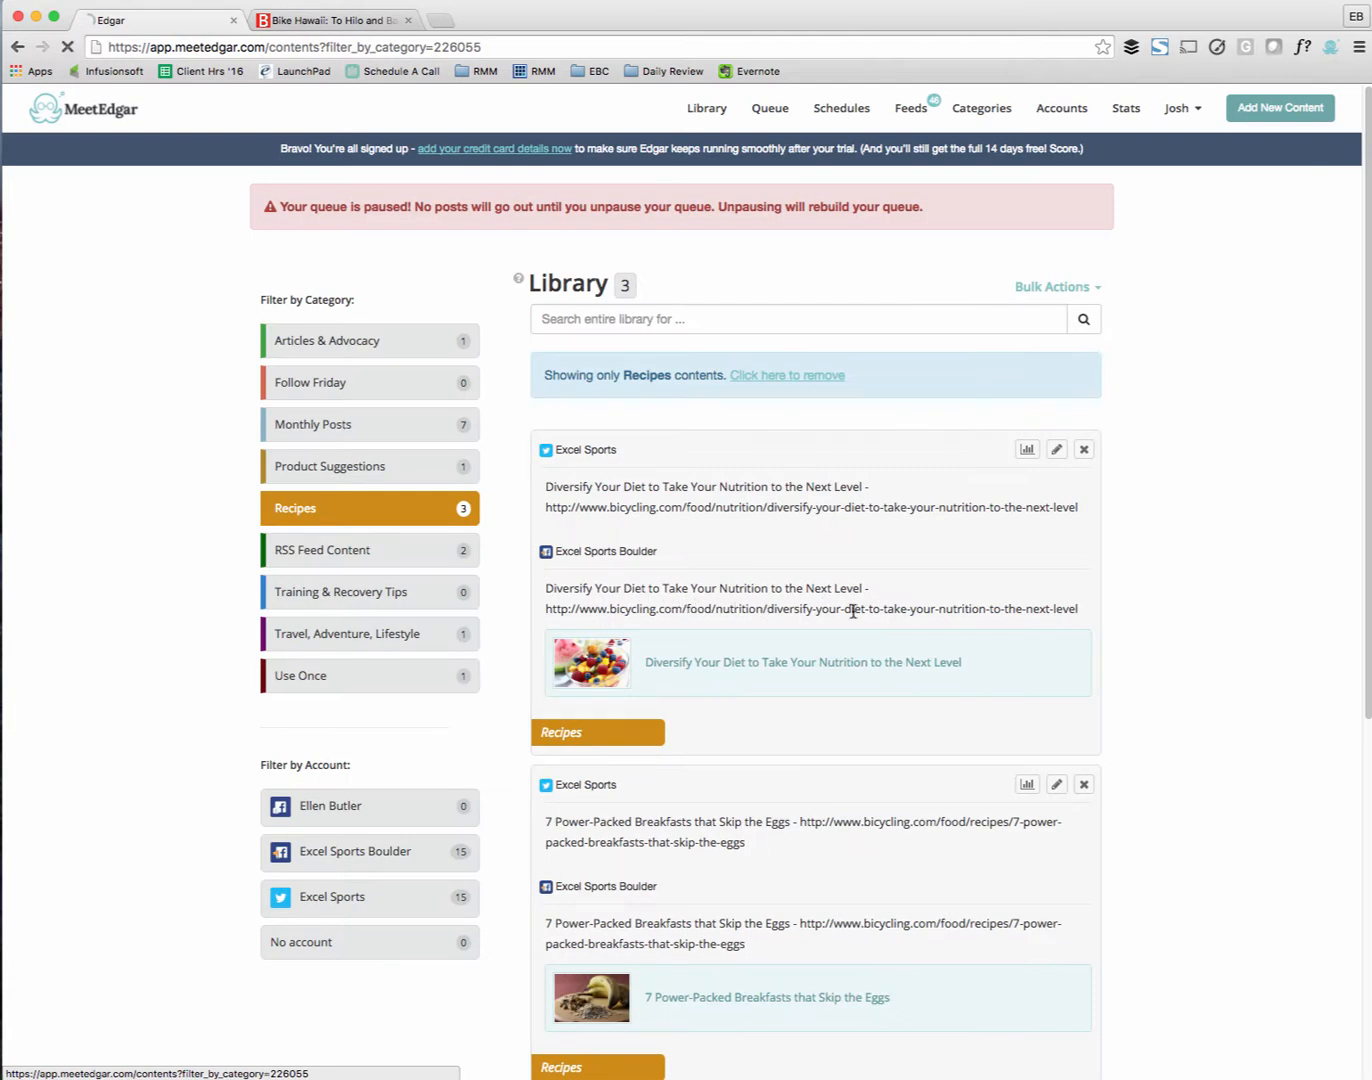
pyautogui.scroll(-5, 975, 661)
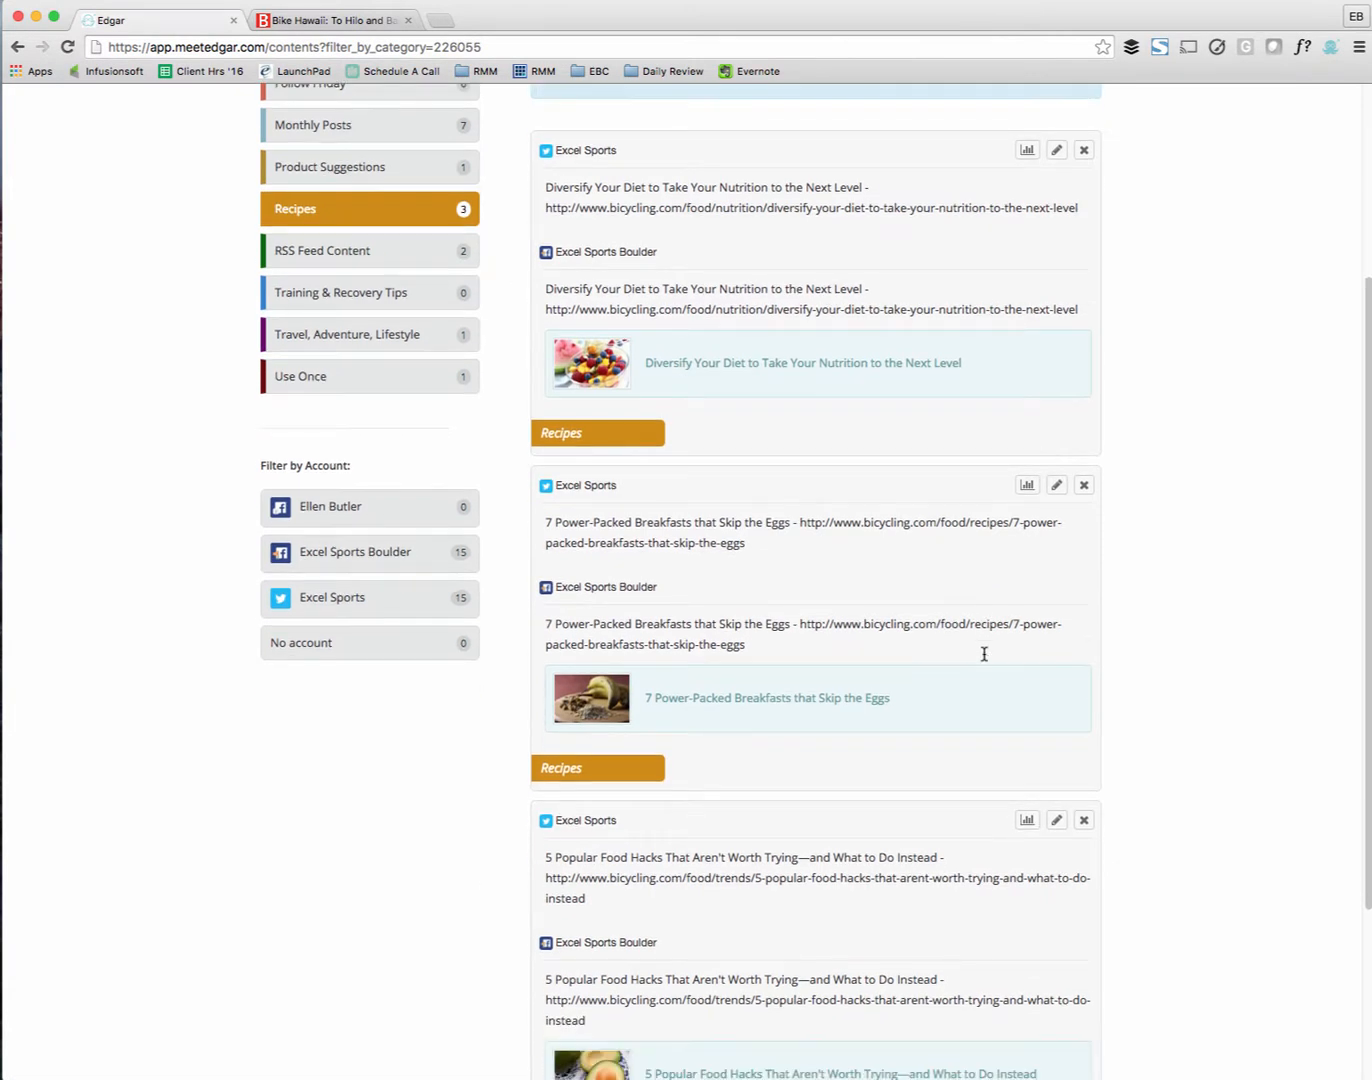
pyautogui.scroll(5, 985, 661)
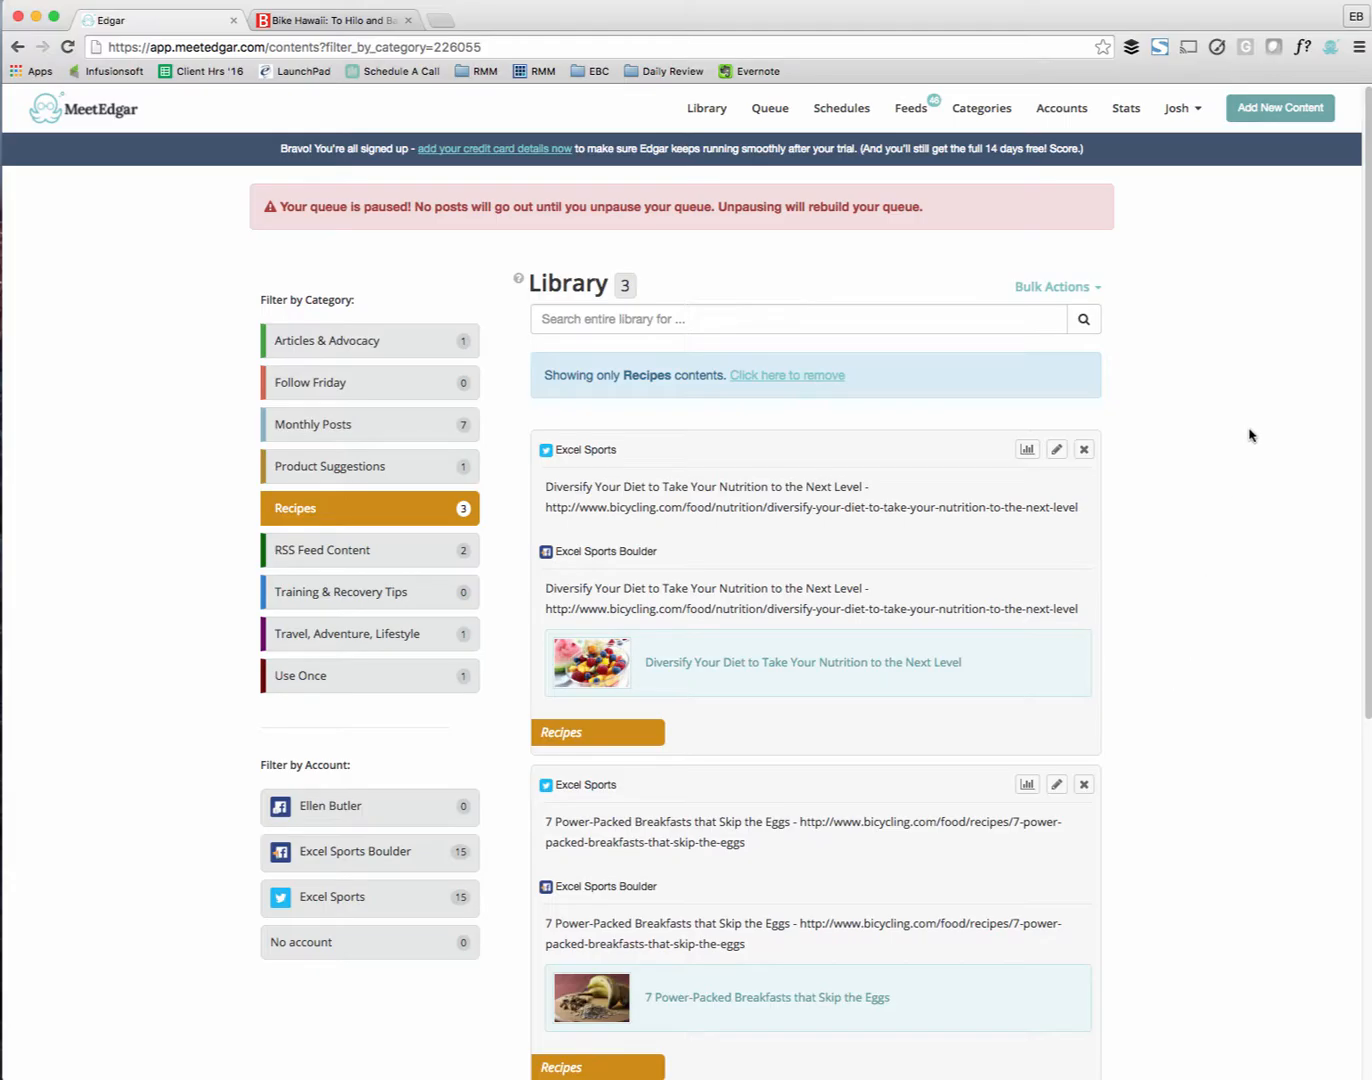
# Start a new library post in the Product Suggestions category for the Excel Sports Boulder and Excel Sports accounts.
pyautogui.click(1267, 113)
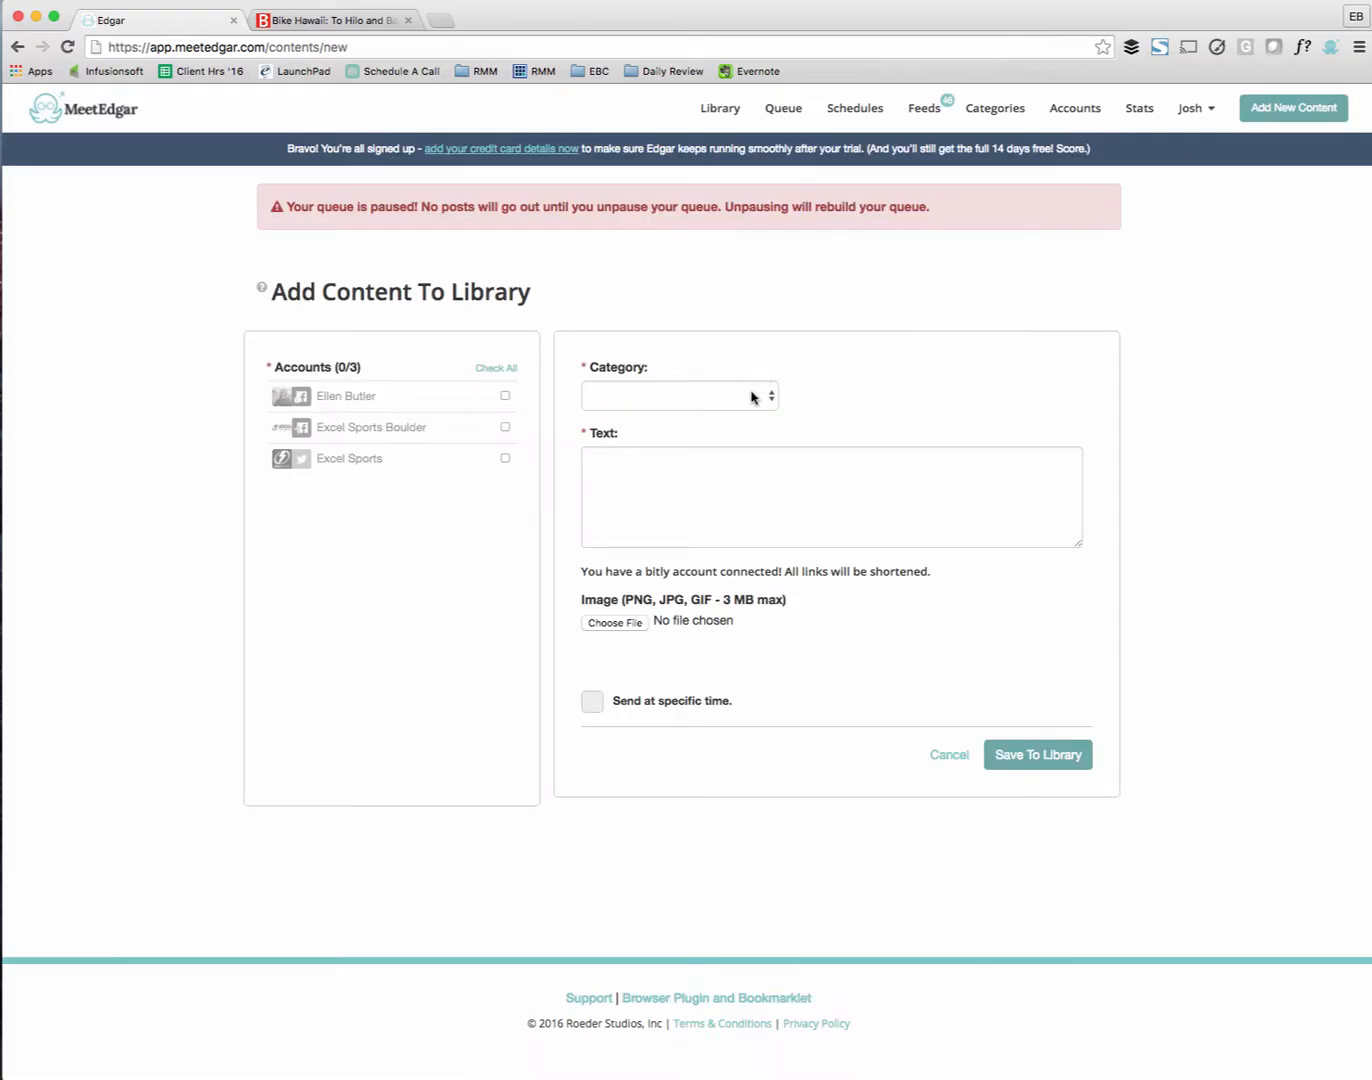
pyautogui.click(662, 398)
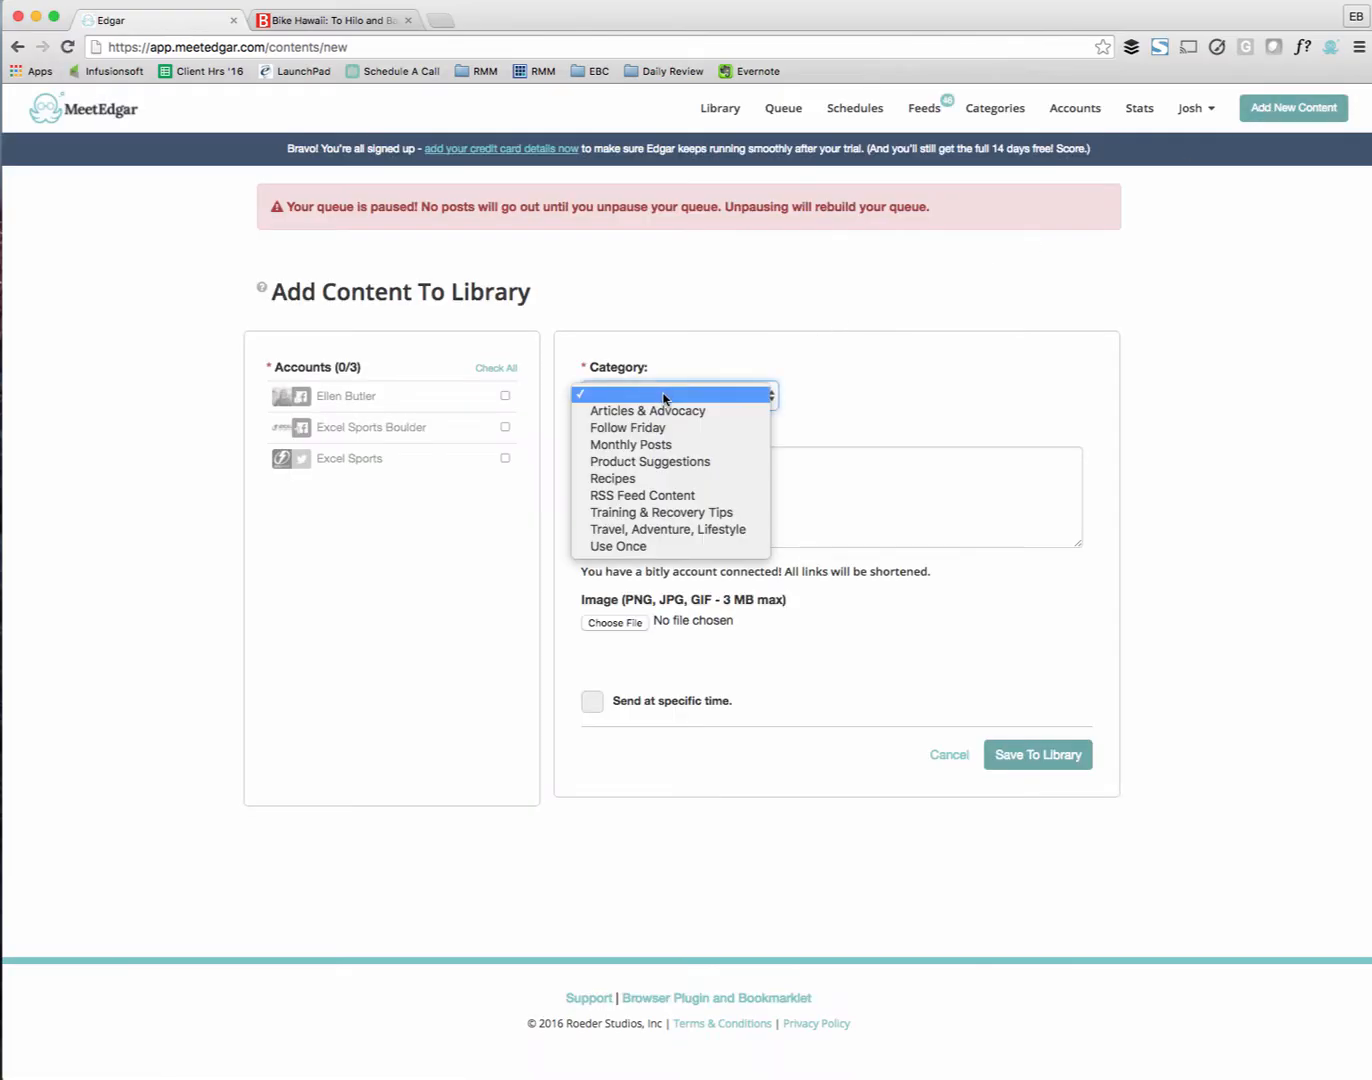
pyautogui.click(661, 468)
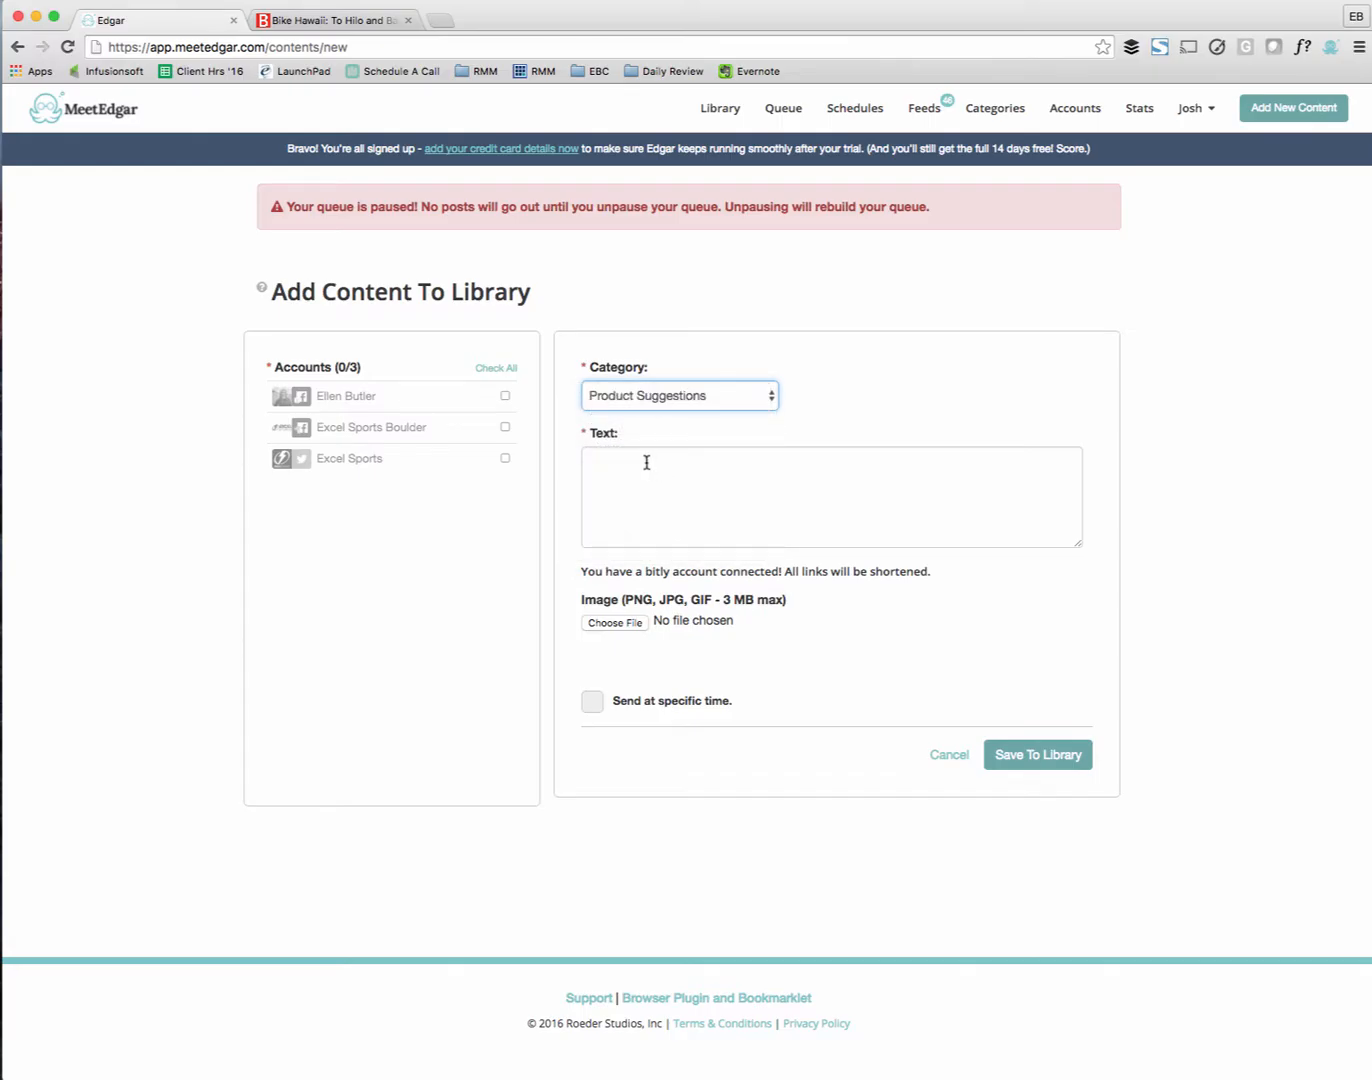
pyautogui.click(642, 466)
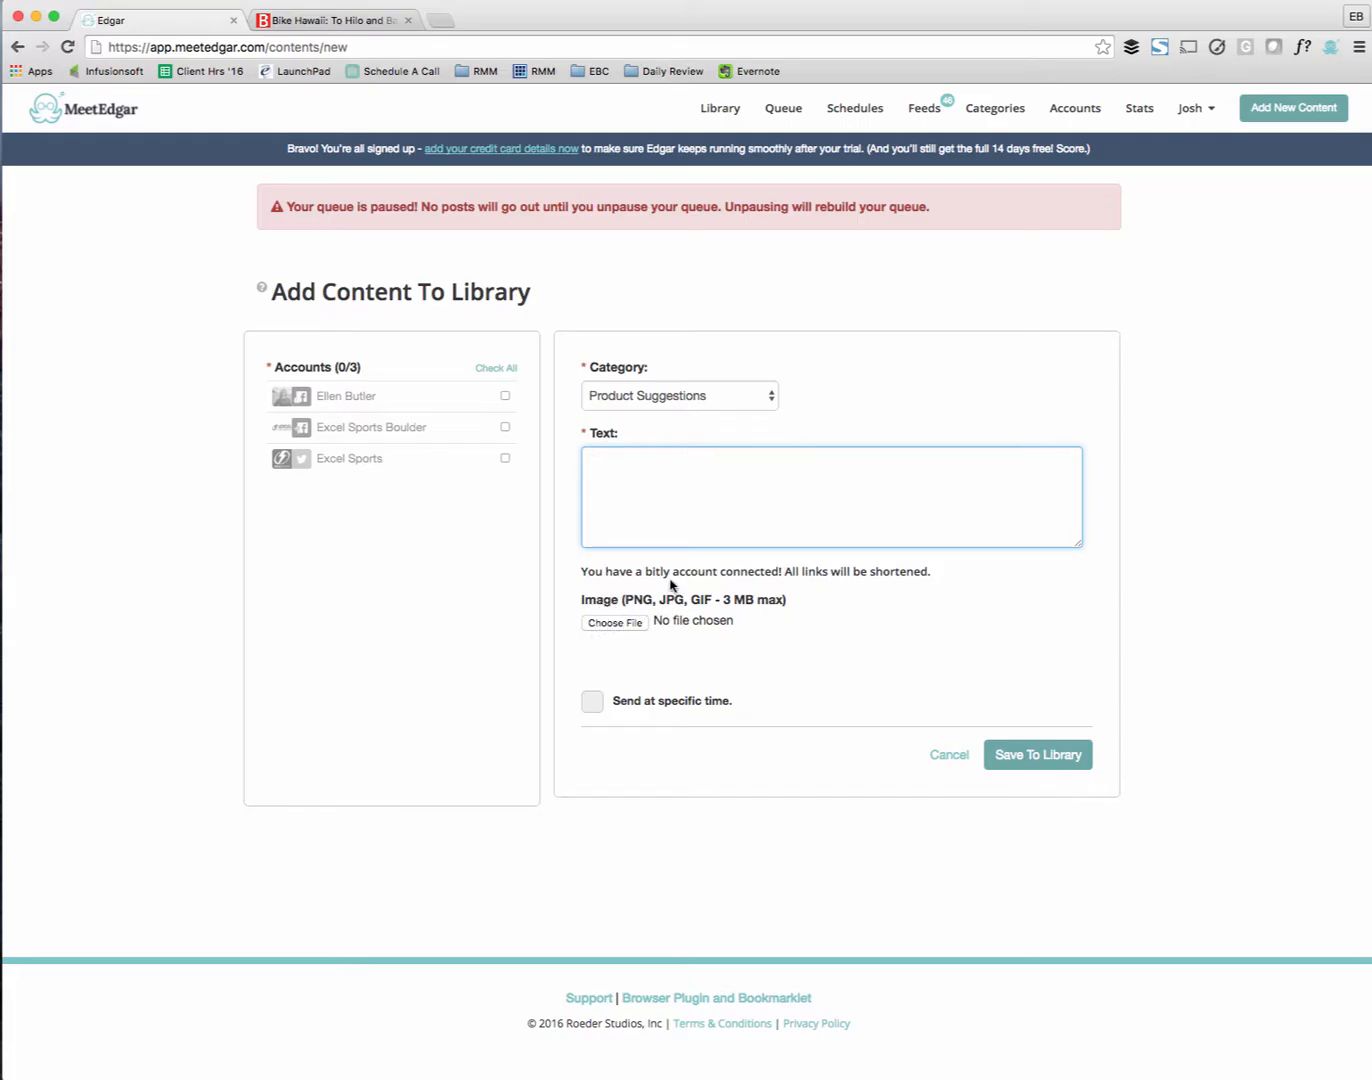
pyautogui.click(419, 430)
pyautogui.click(417, 461)
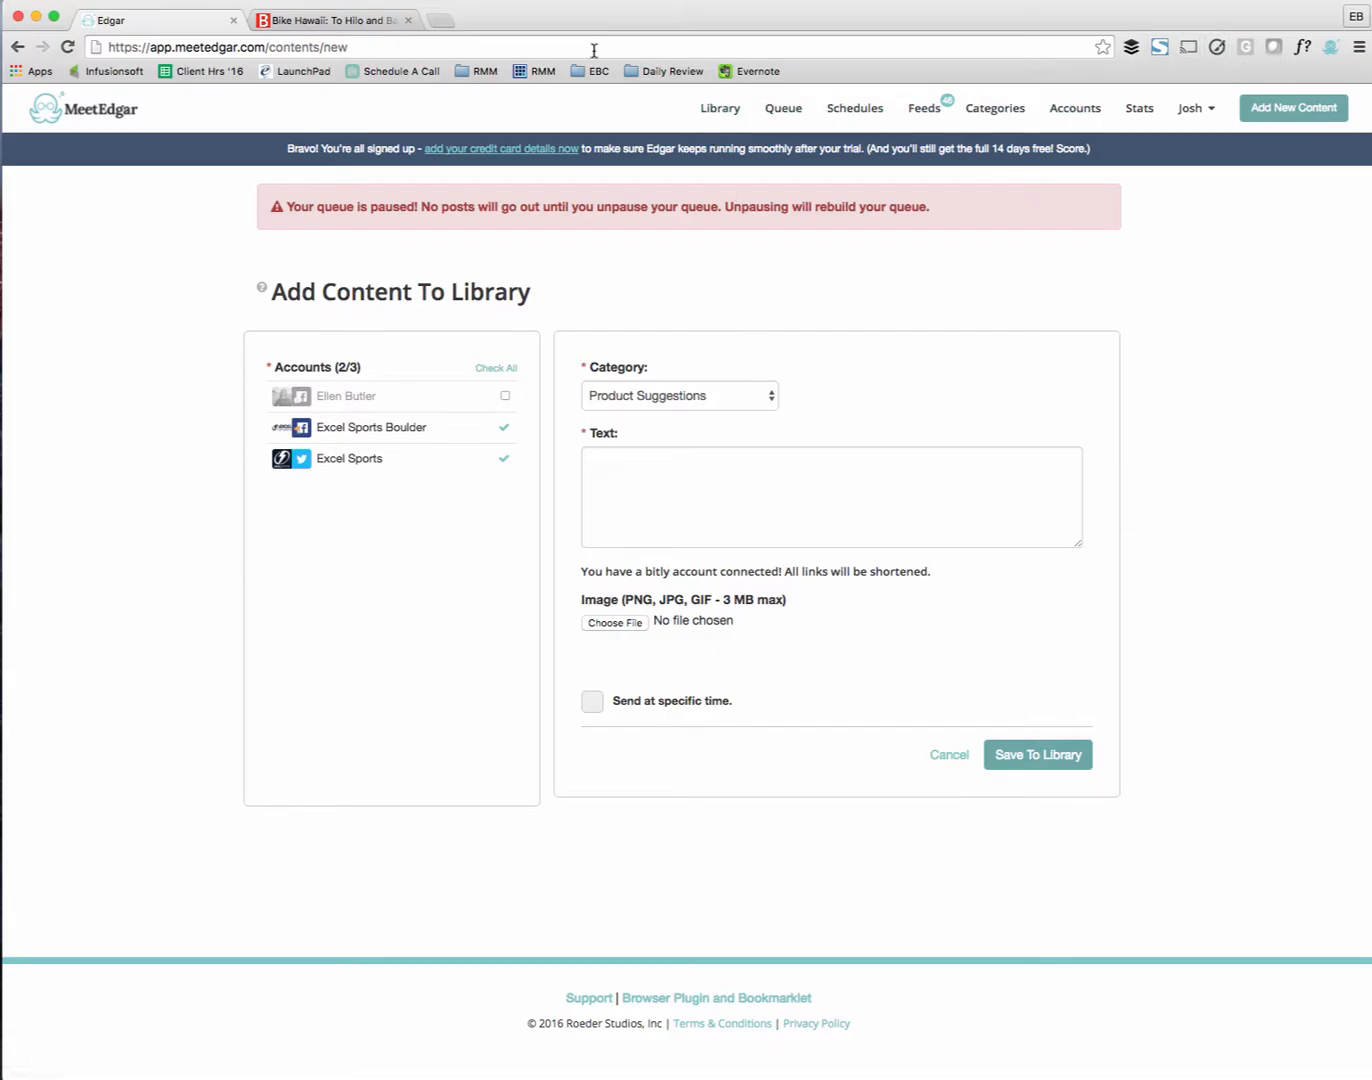
# From the Bicycling article "Bike Hawaii: To Hilo and Back", create an Edgar post for the Excel Sports Boulder and Excel Sports accounts.
pyautogui.click(391, 22)
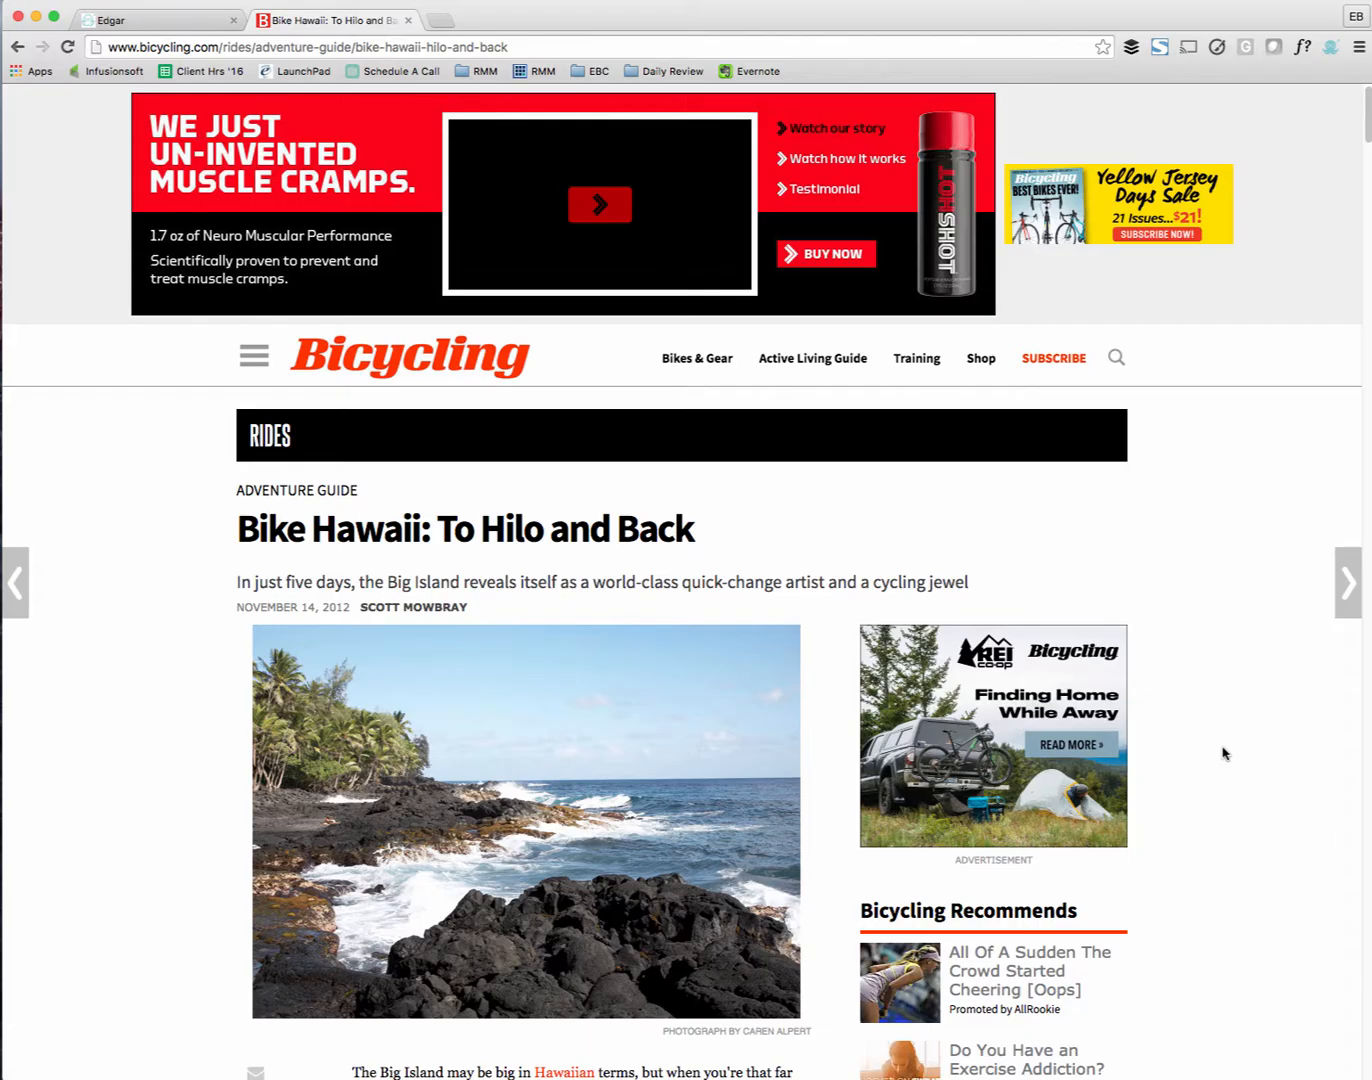
pyautogui.scroll(-2, 1222, 745)
pyautogui.scroll(-2, 1222, 739)
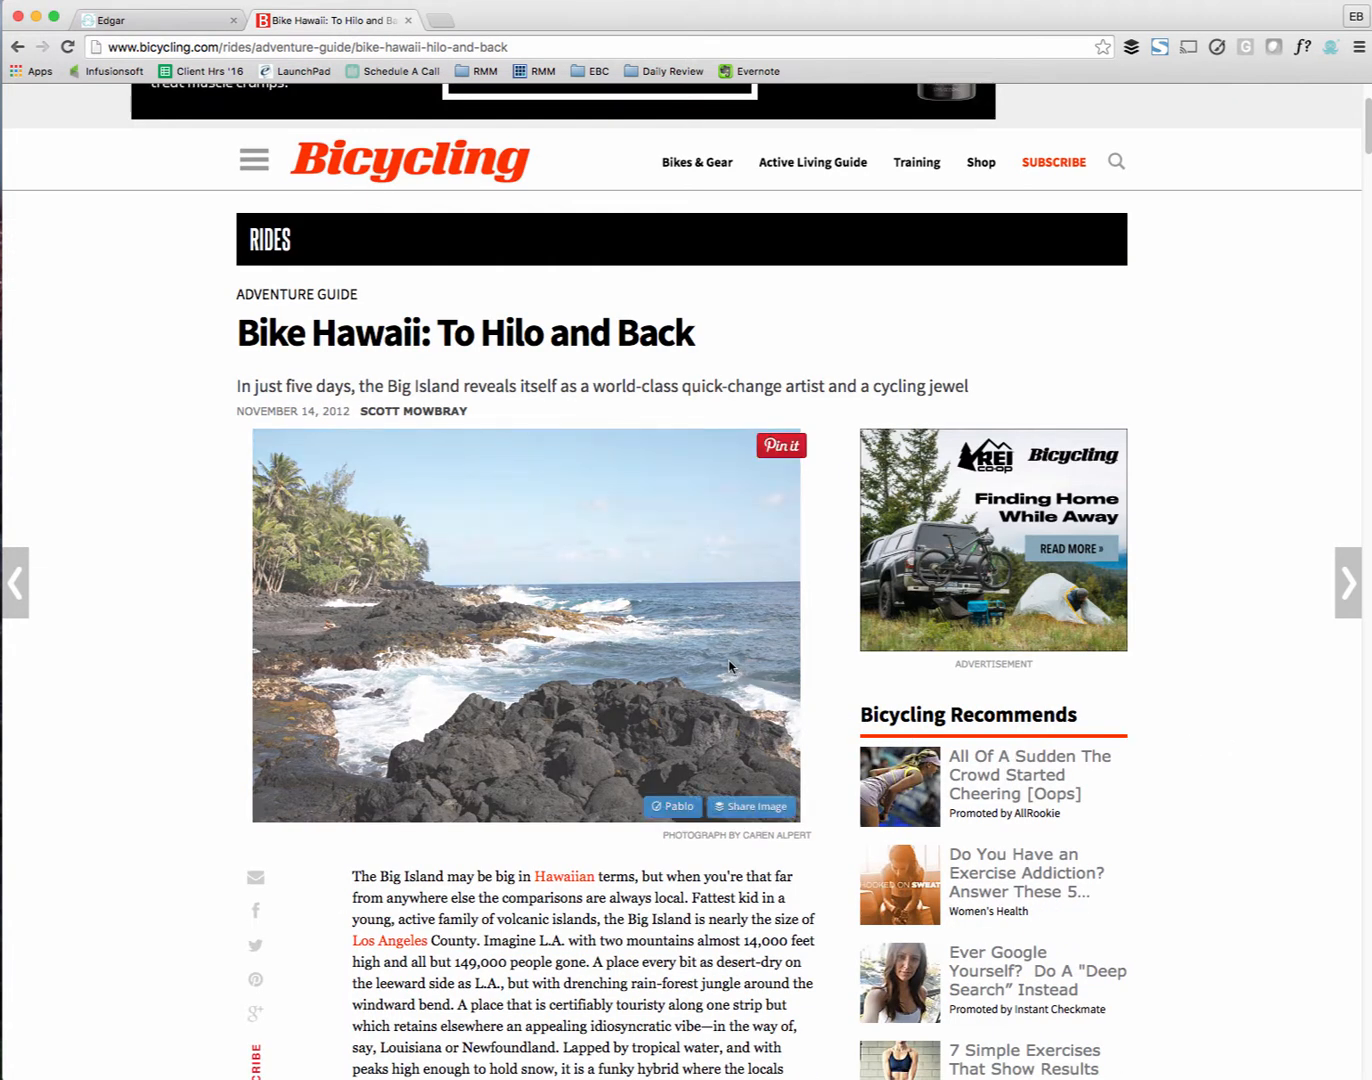
pyautogui.moveTo(730, 667); pyautogui.dragTo(1371, 700)
pyautogui.scroll(-7, 1281, 714)
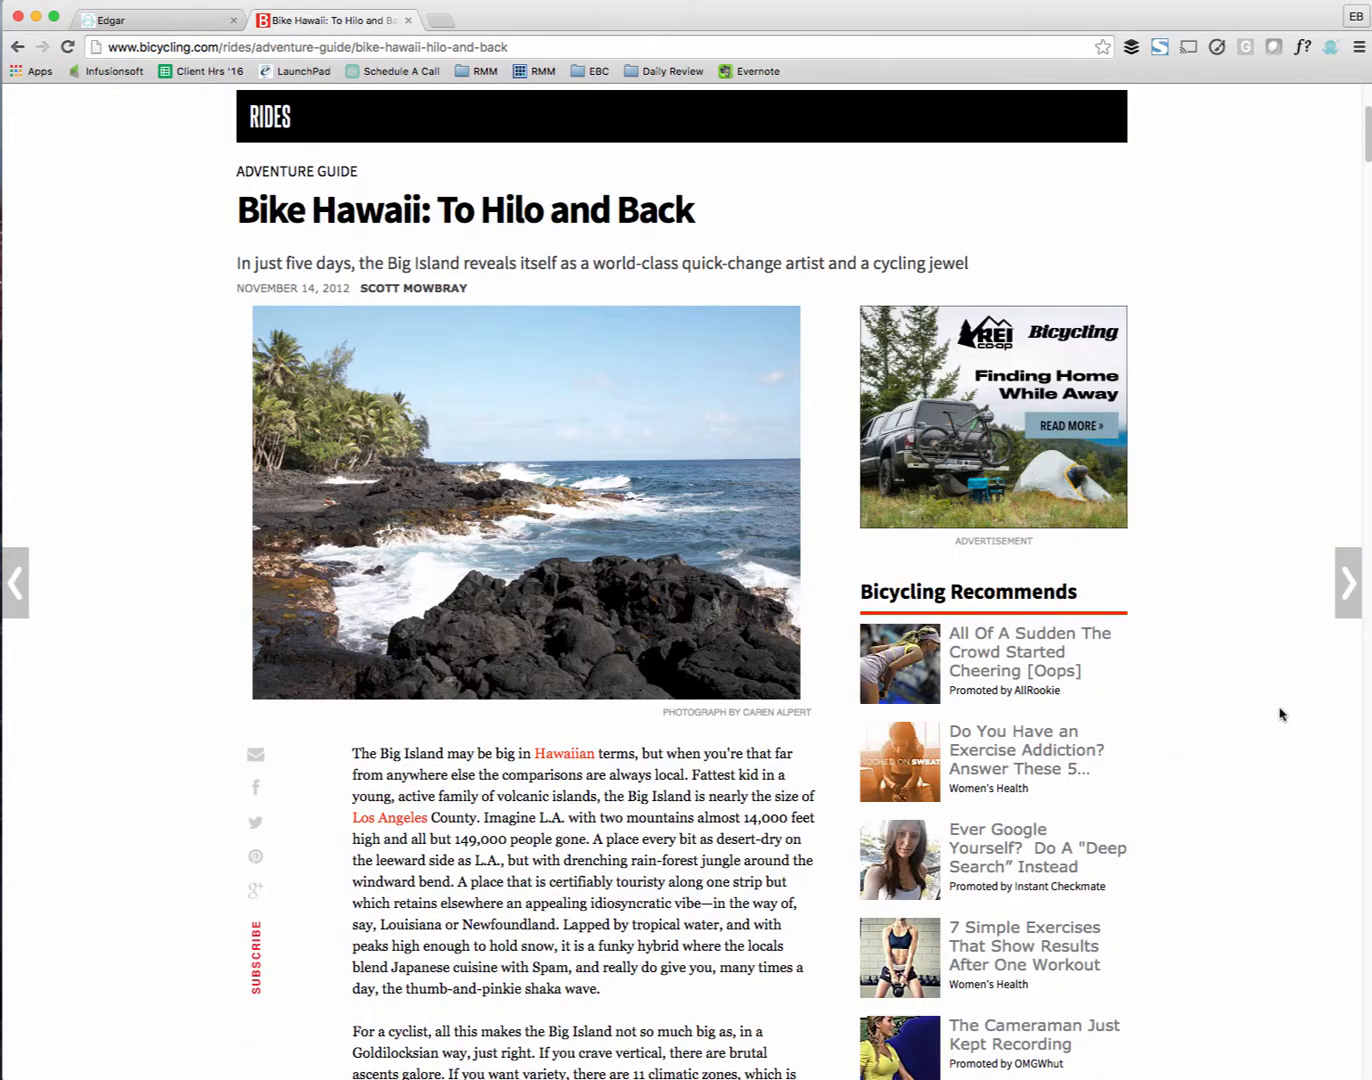
pyautogui.scroll(7, 1284, 709)
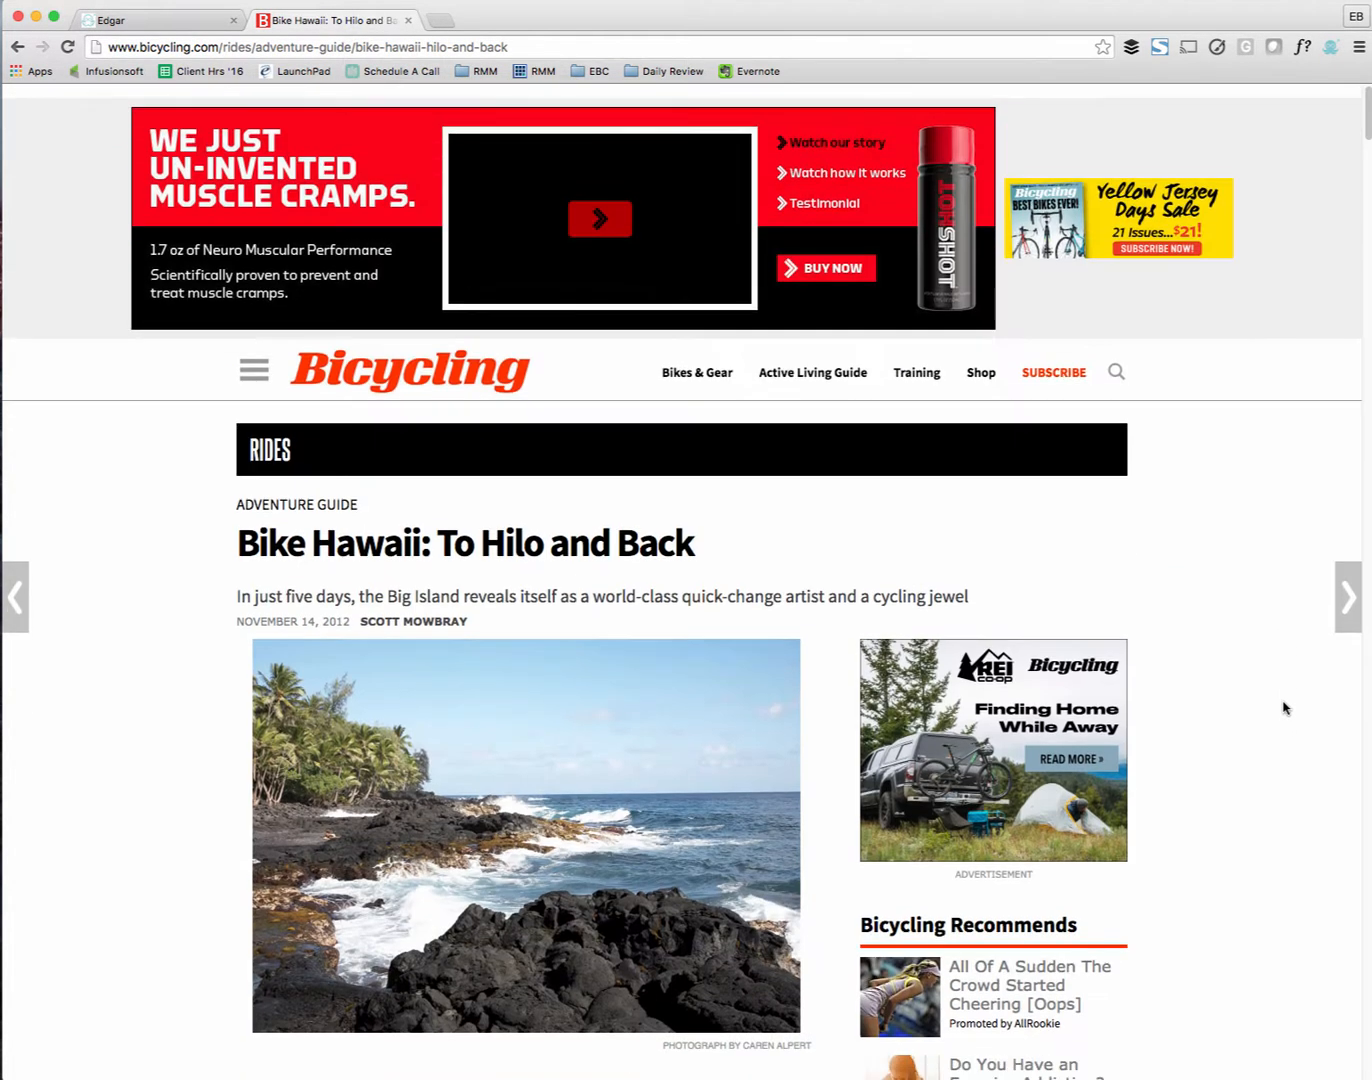
pyautogui.click(1332, 53)
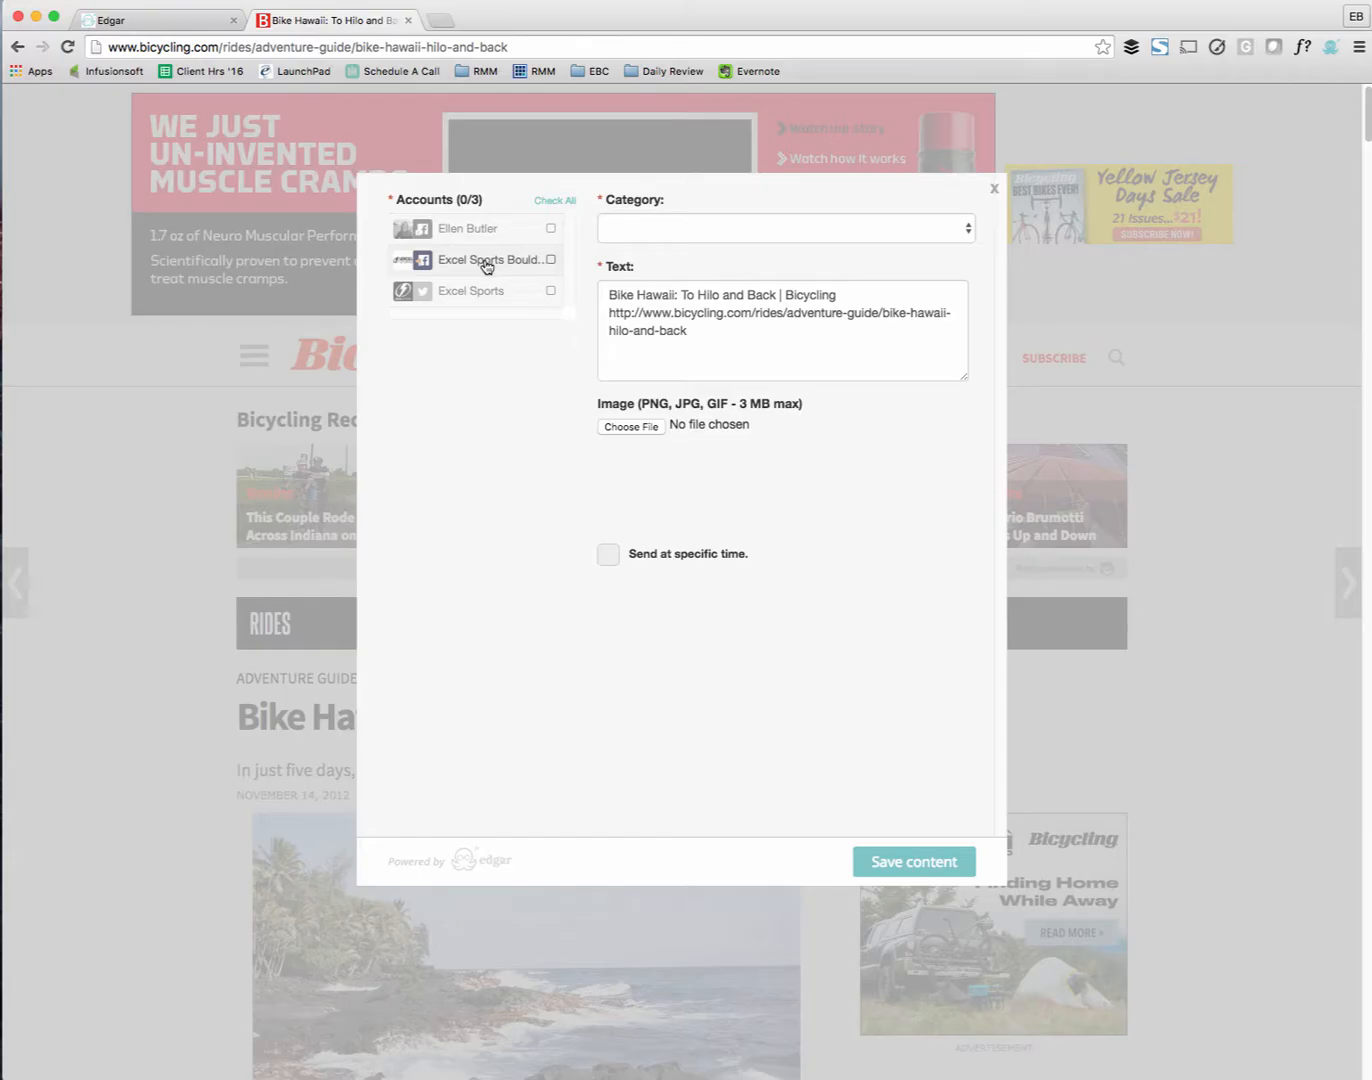
pyautogui.click(550, 260)
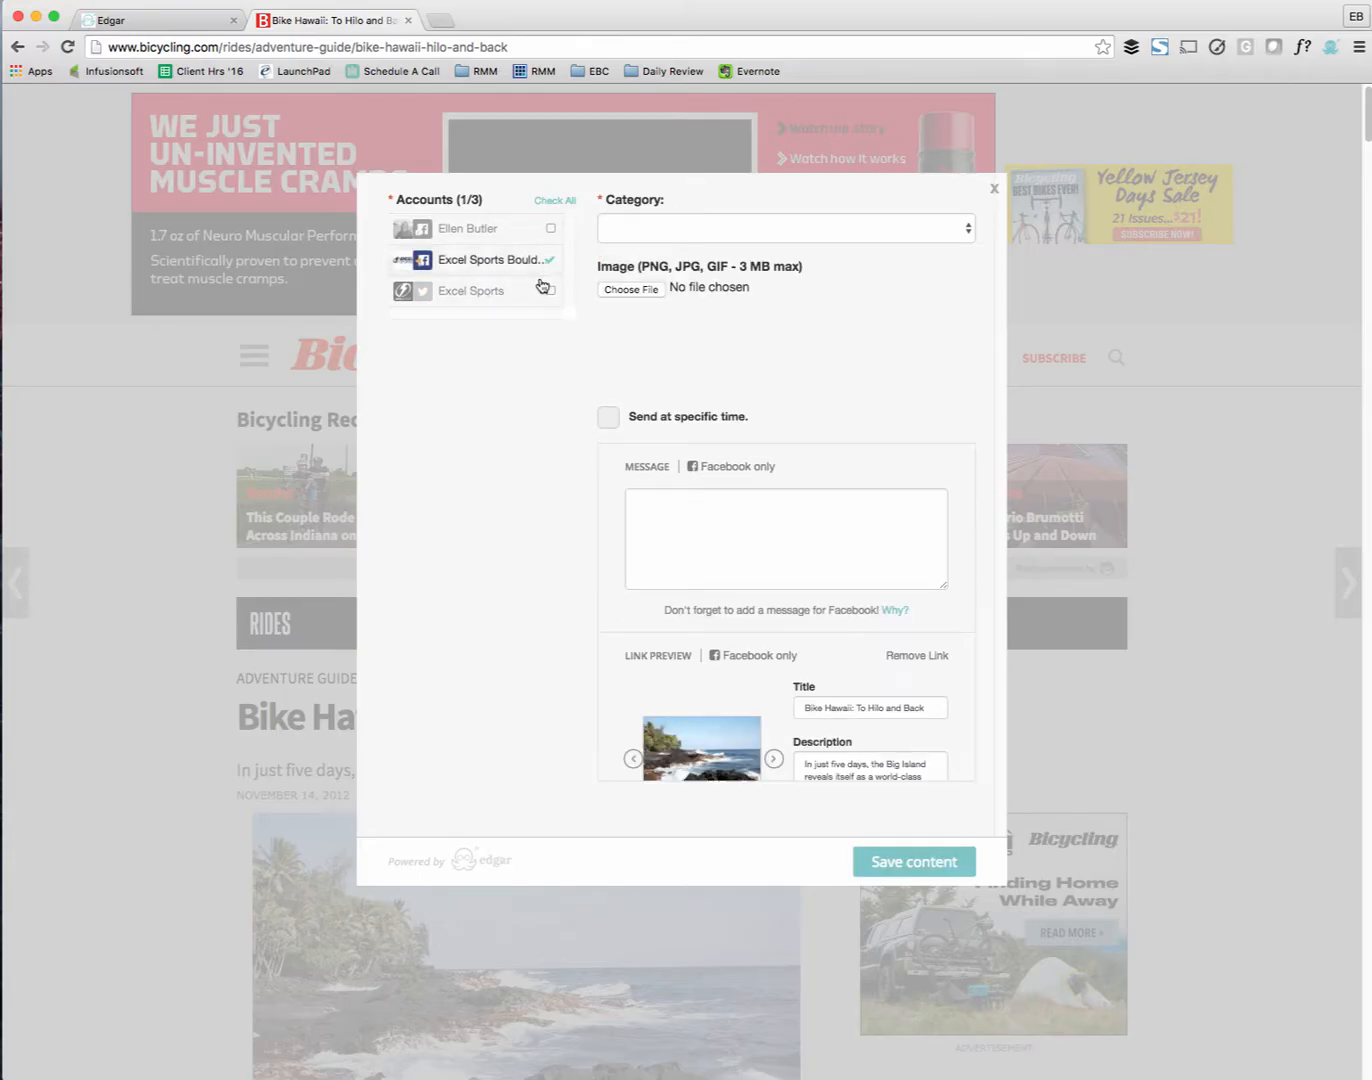
pyautogui.click(547, 290)
# Assign the article post to the Travel, Adventure, Lifestyle category and attach the rocky coastline photo.
pyautogui.click(657, 230)
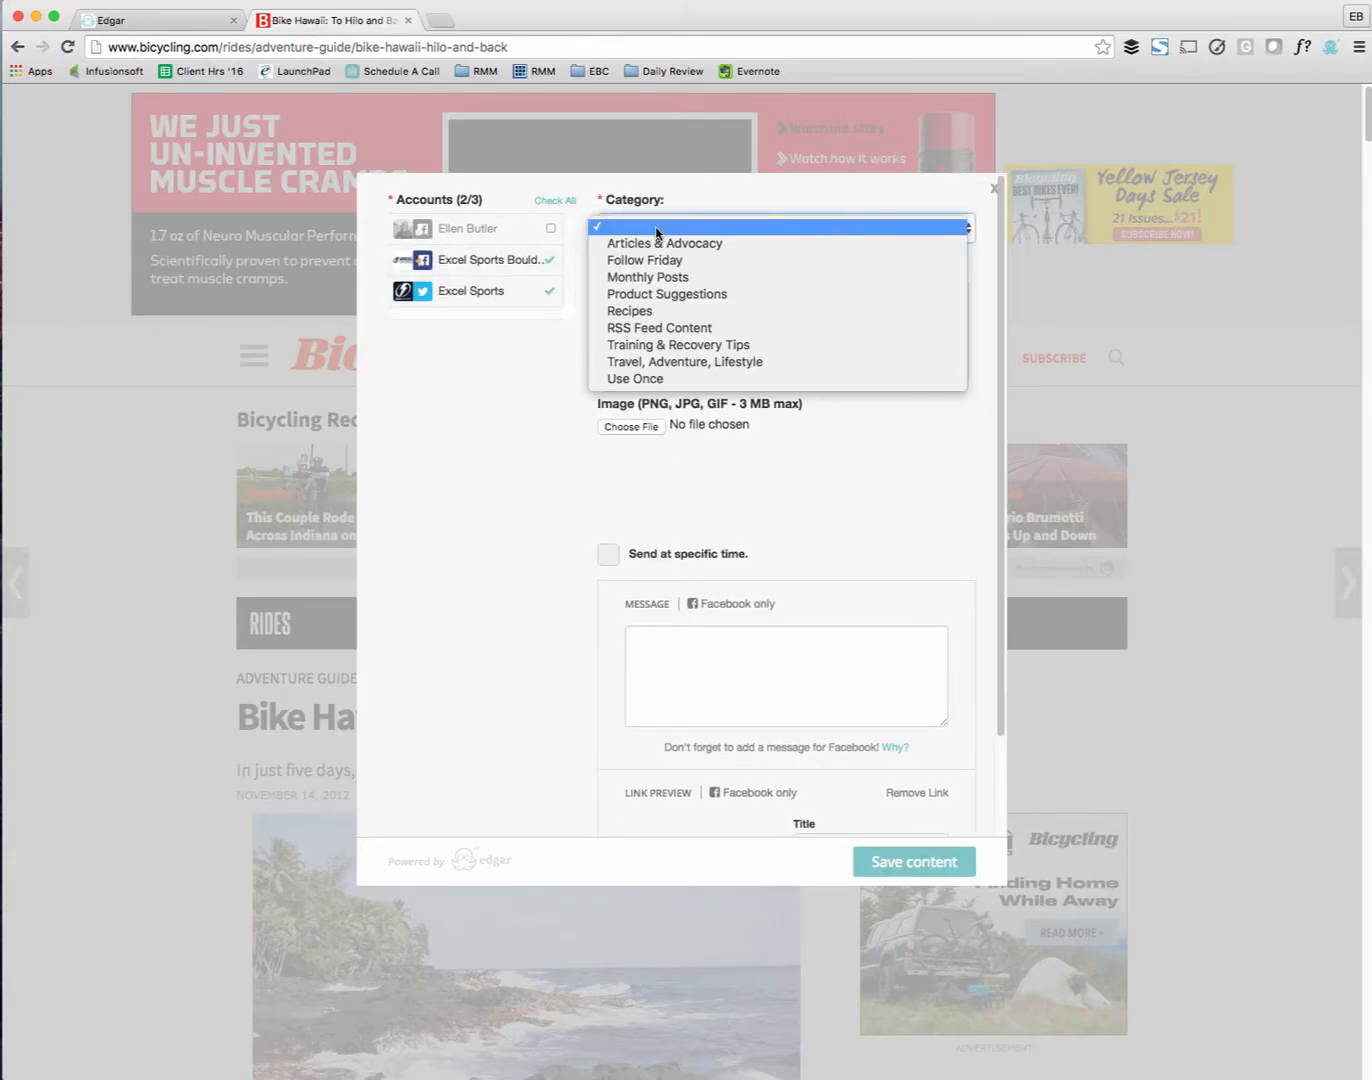
pyautogui.click(689, 362)
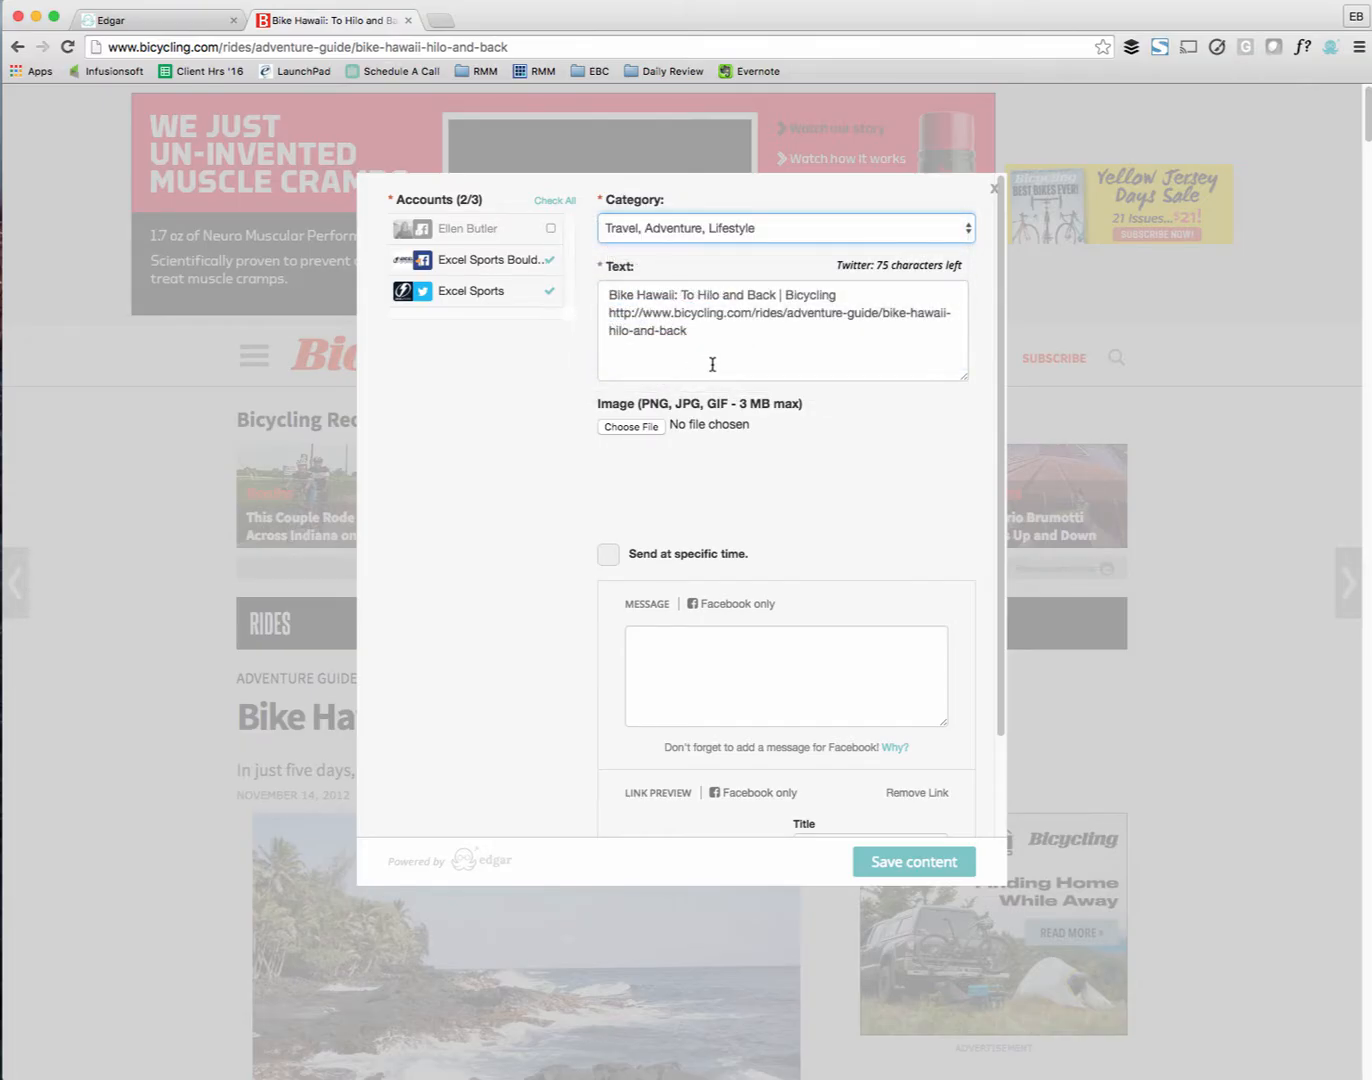
pyautogui.moveTo(707, 330)
pyautogui.mouseDown()
pyautogui.moveTo(585, 290)
pyautogui.moveTo(653, 297)
pyautogui.moveTo(724, 331)
pyautogui.mouseUp()
pyautogui.click(633, 297)
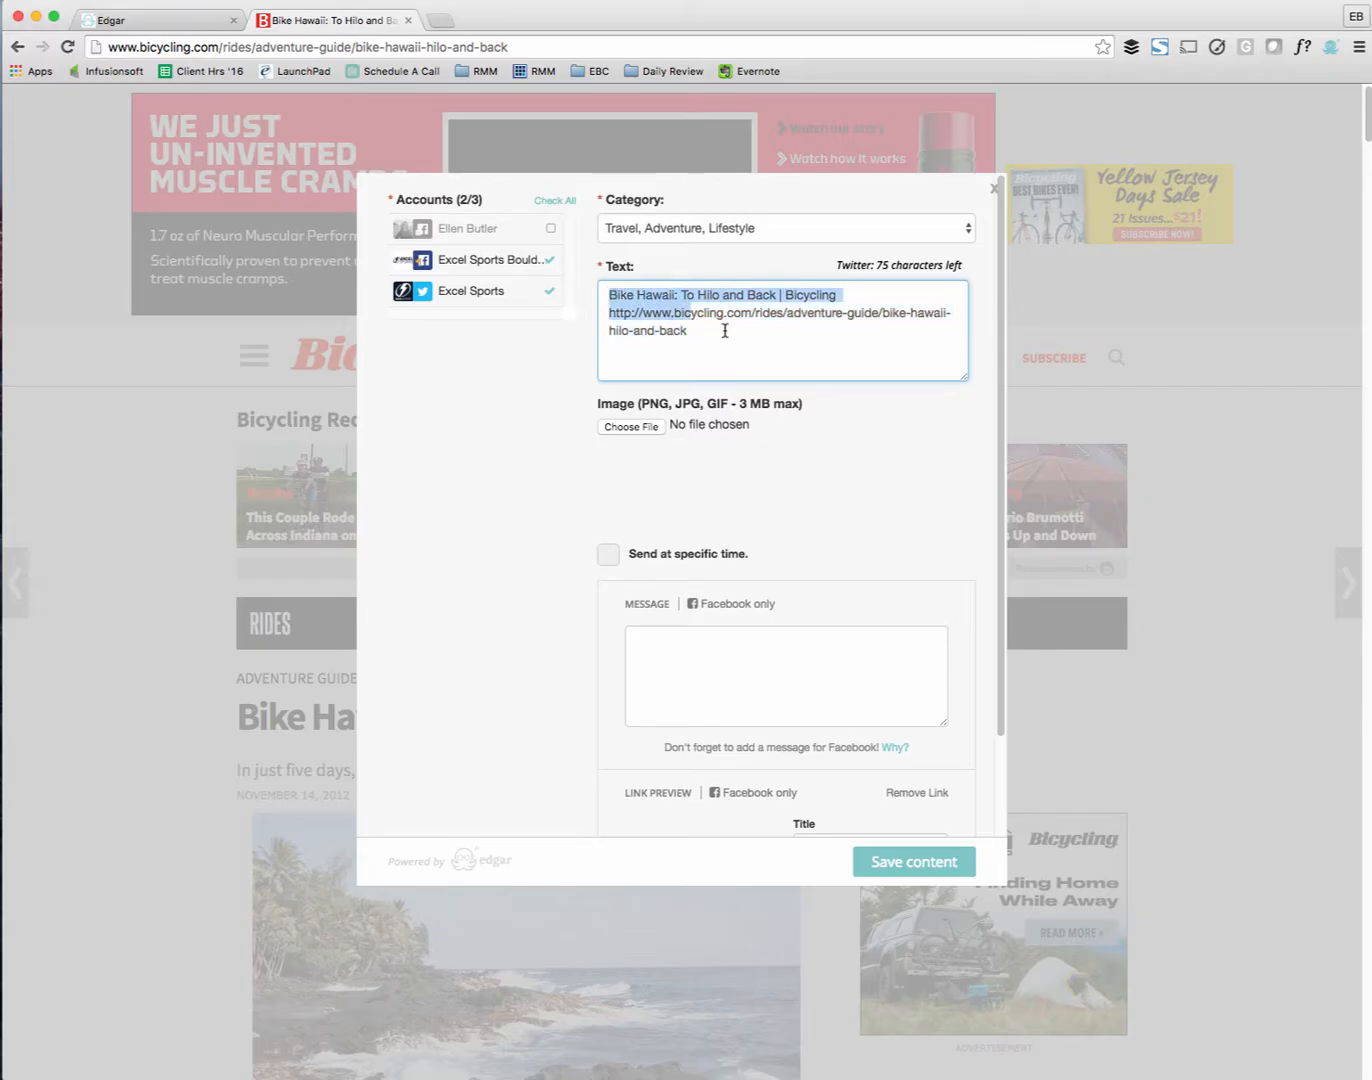
pyautogui.click(723, 331)
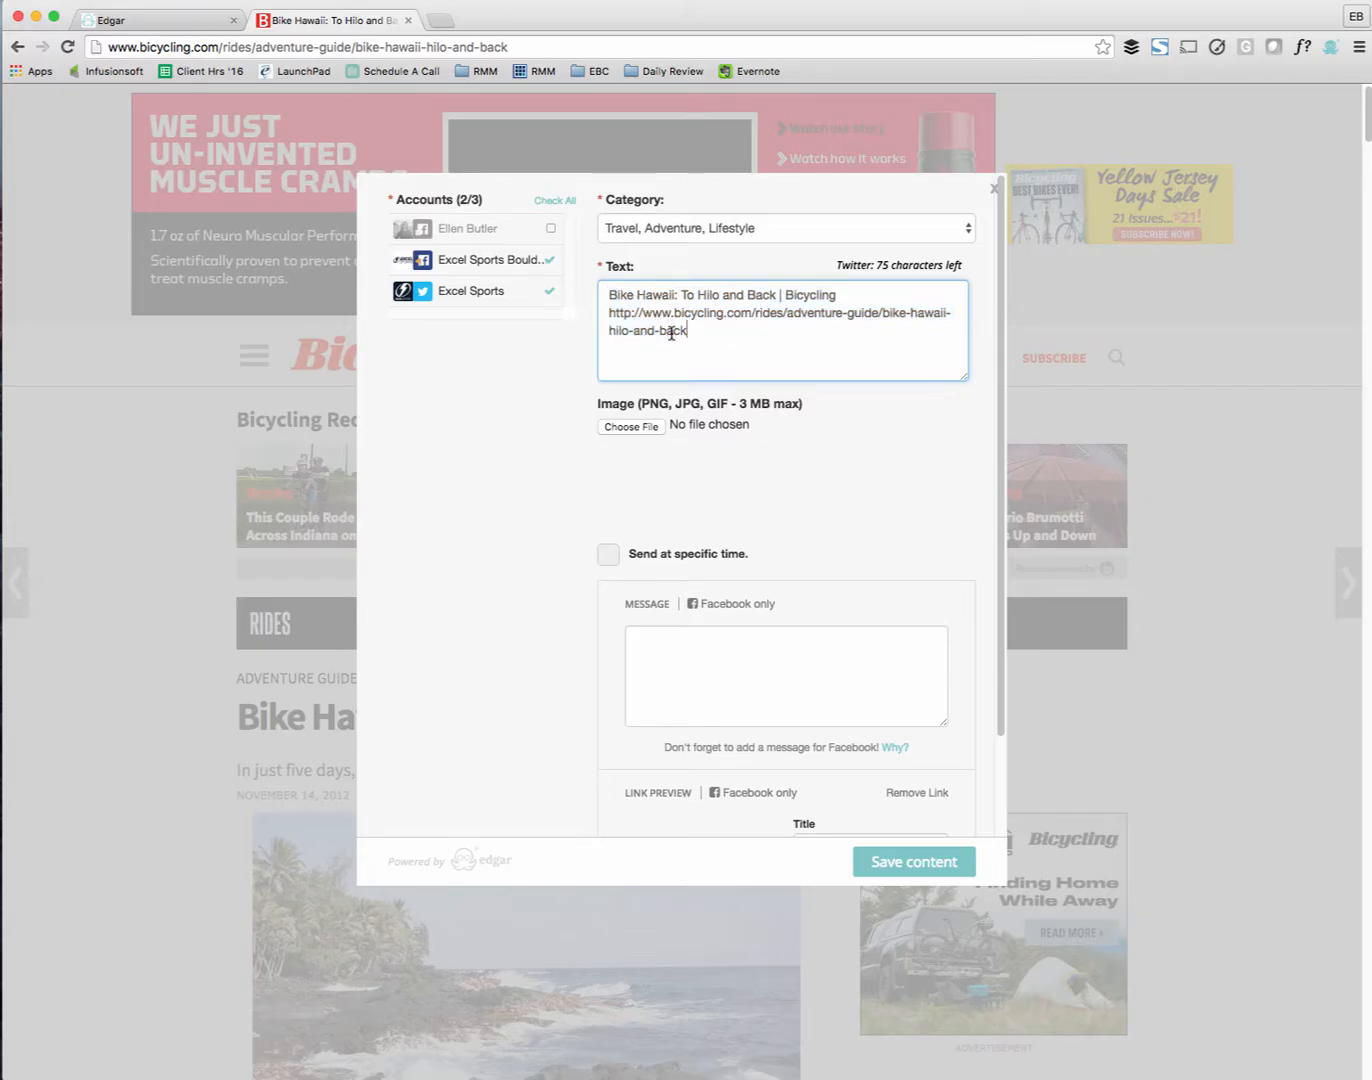
pyautogui.click(631, 429)
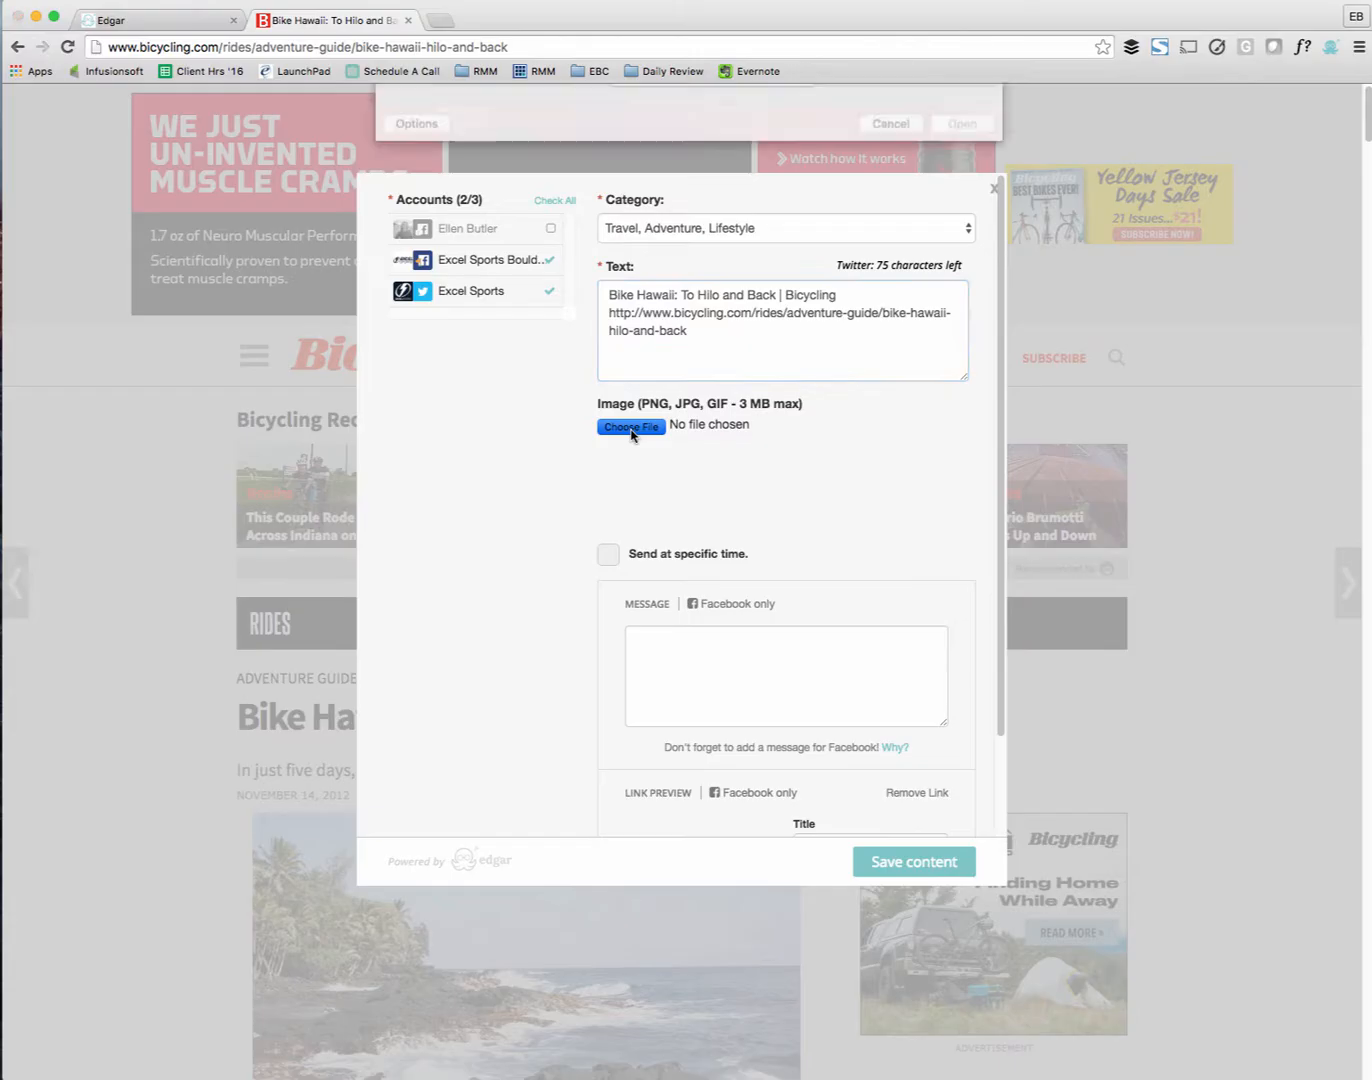
pyautogui.doubleClick(751, 172)
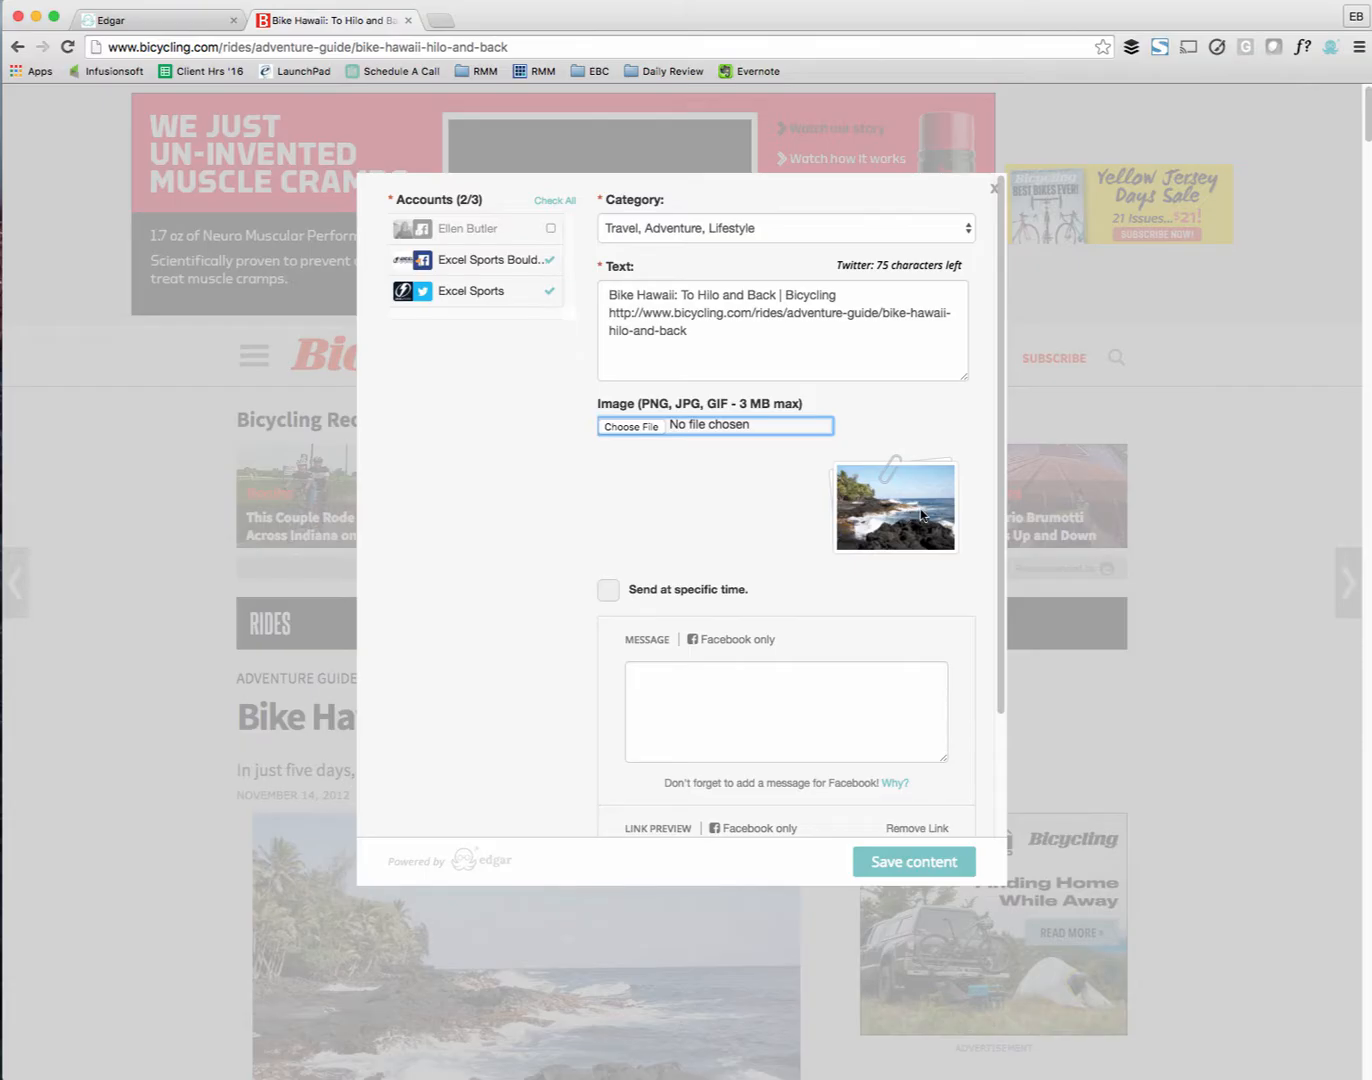
# Choose the white church image for the Facebook link preview and close the article's post form.
pyautogui.scroll(-3, 814, 594)
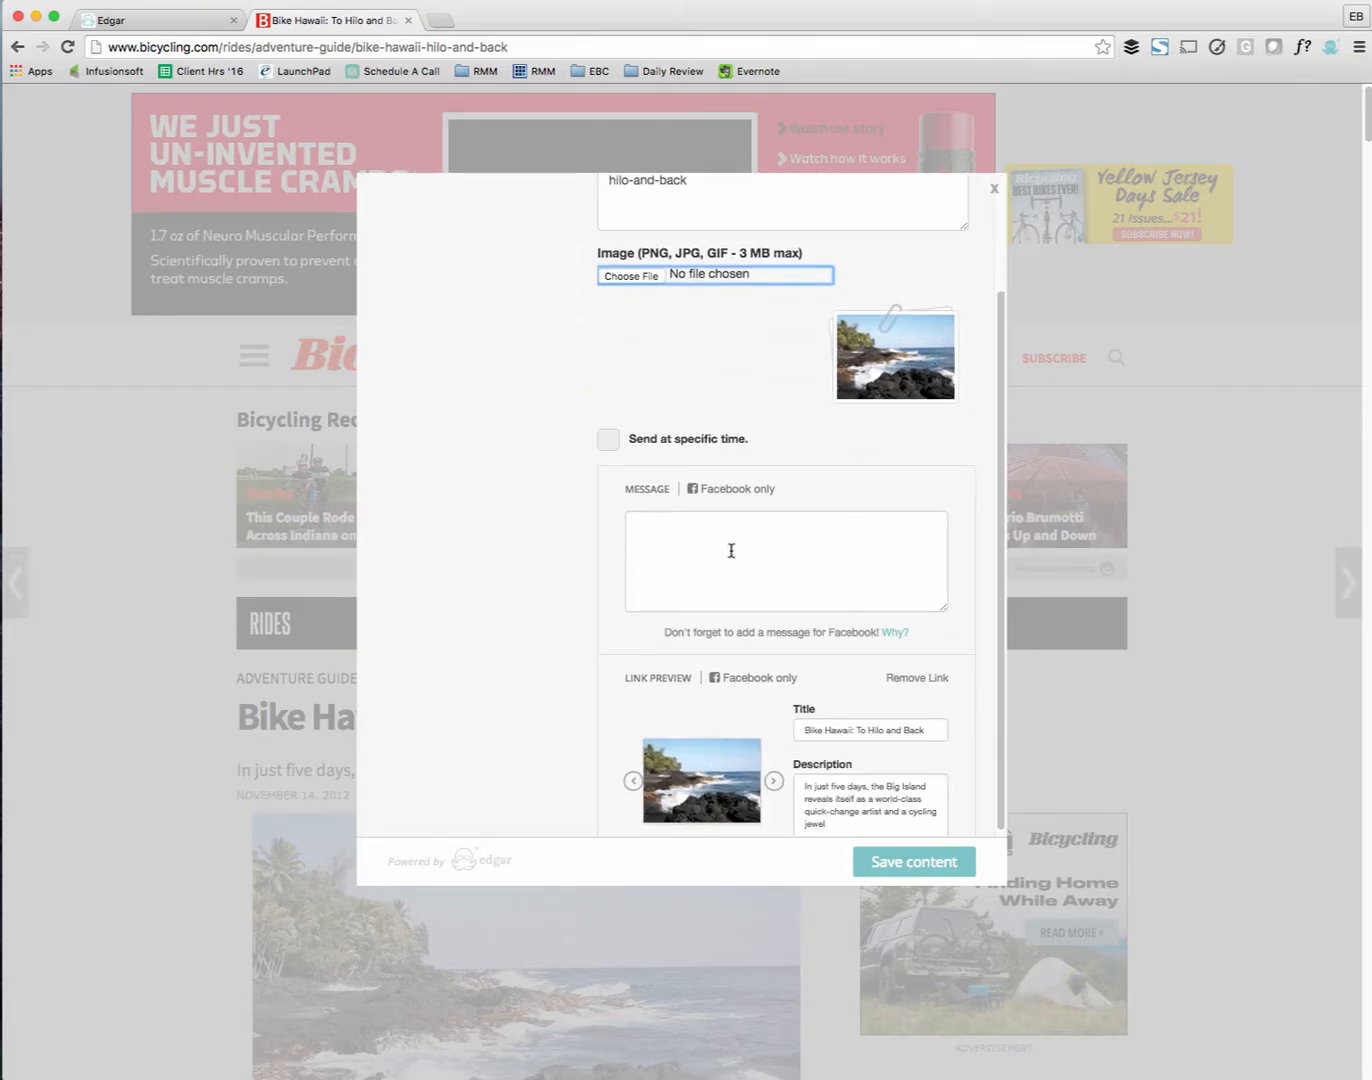
pyautogui.scroll(-4, 731, 550)
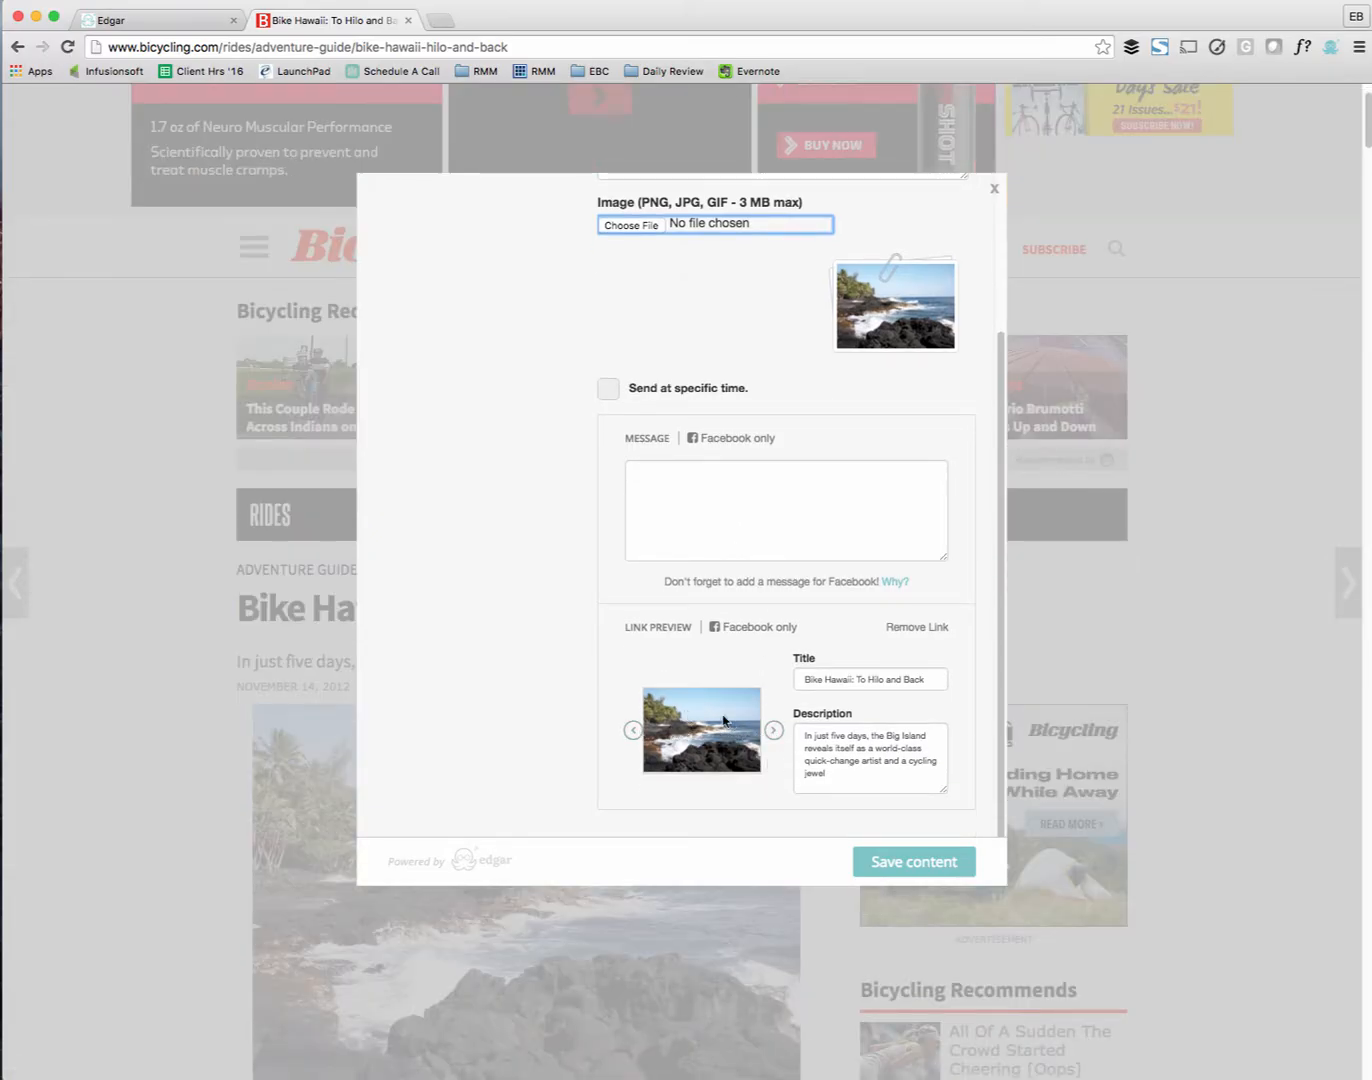
pyautogui.click(774, 732)
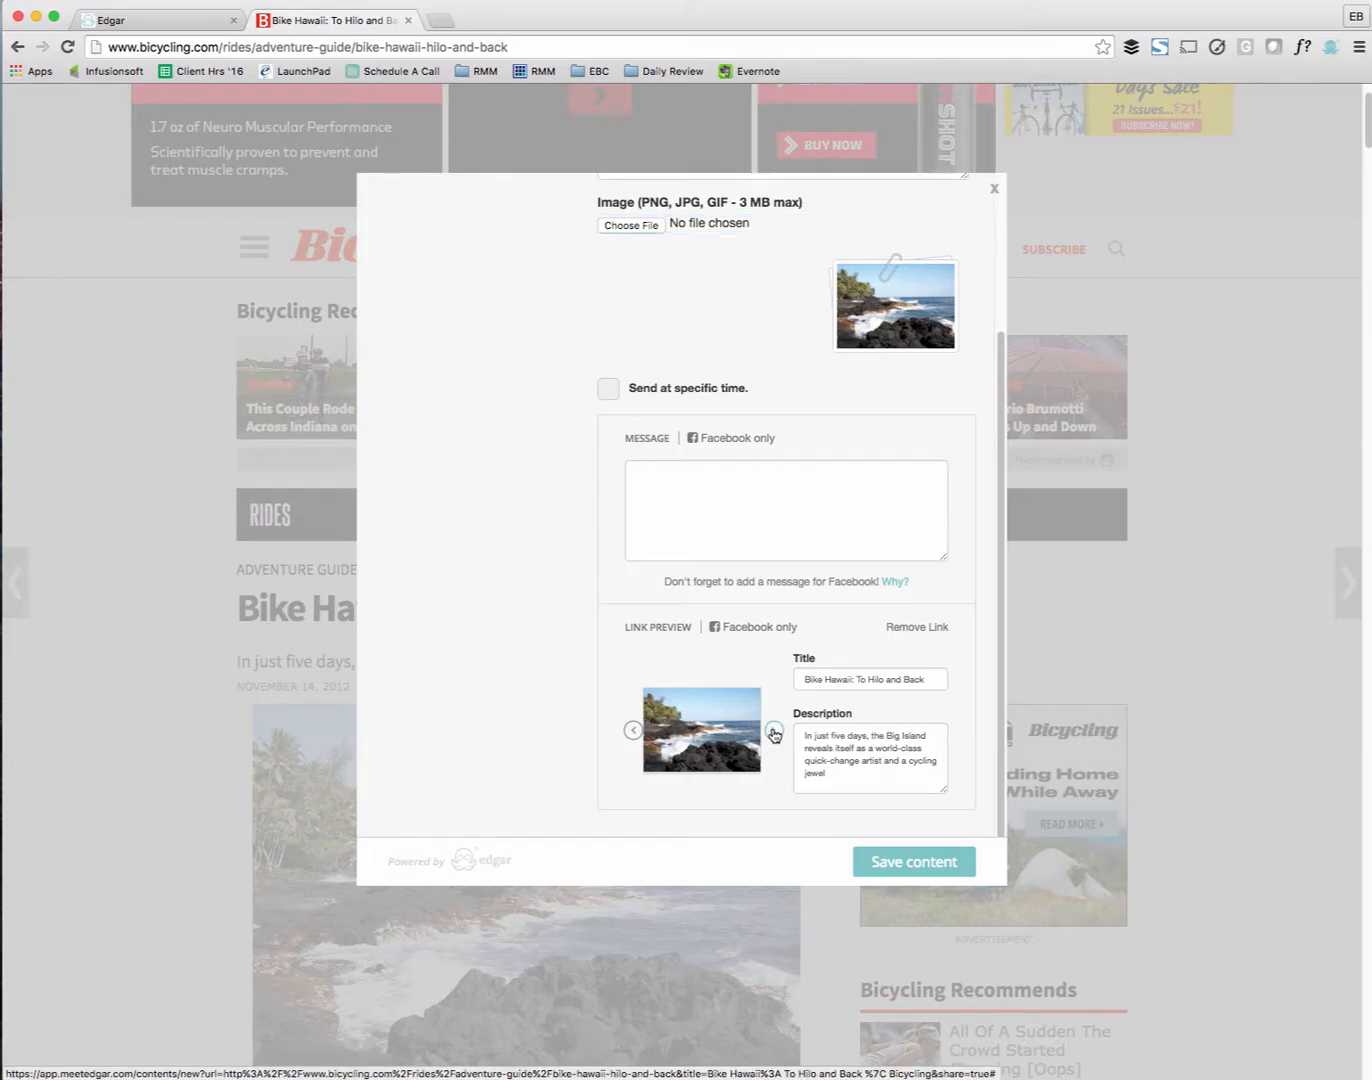
pyautogui.click(774, 732)
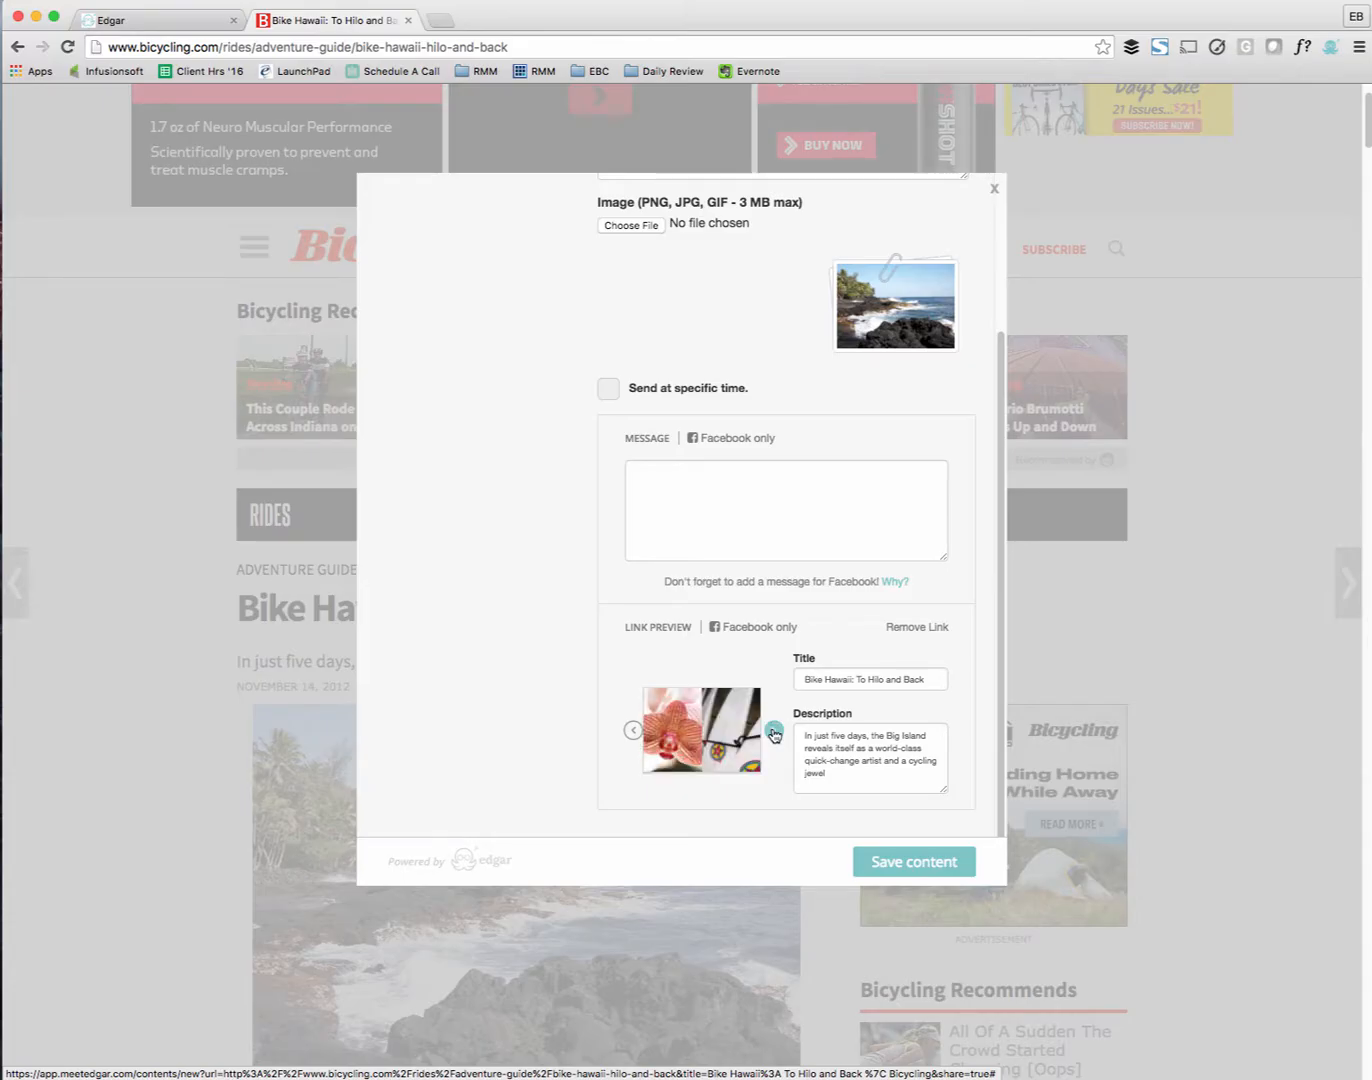
pyautogui.click(774, 732)
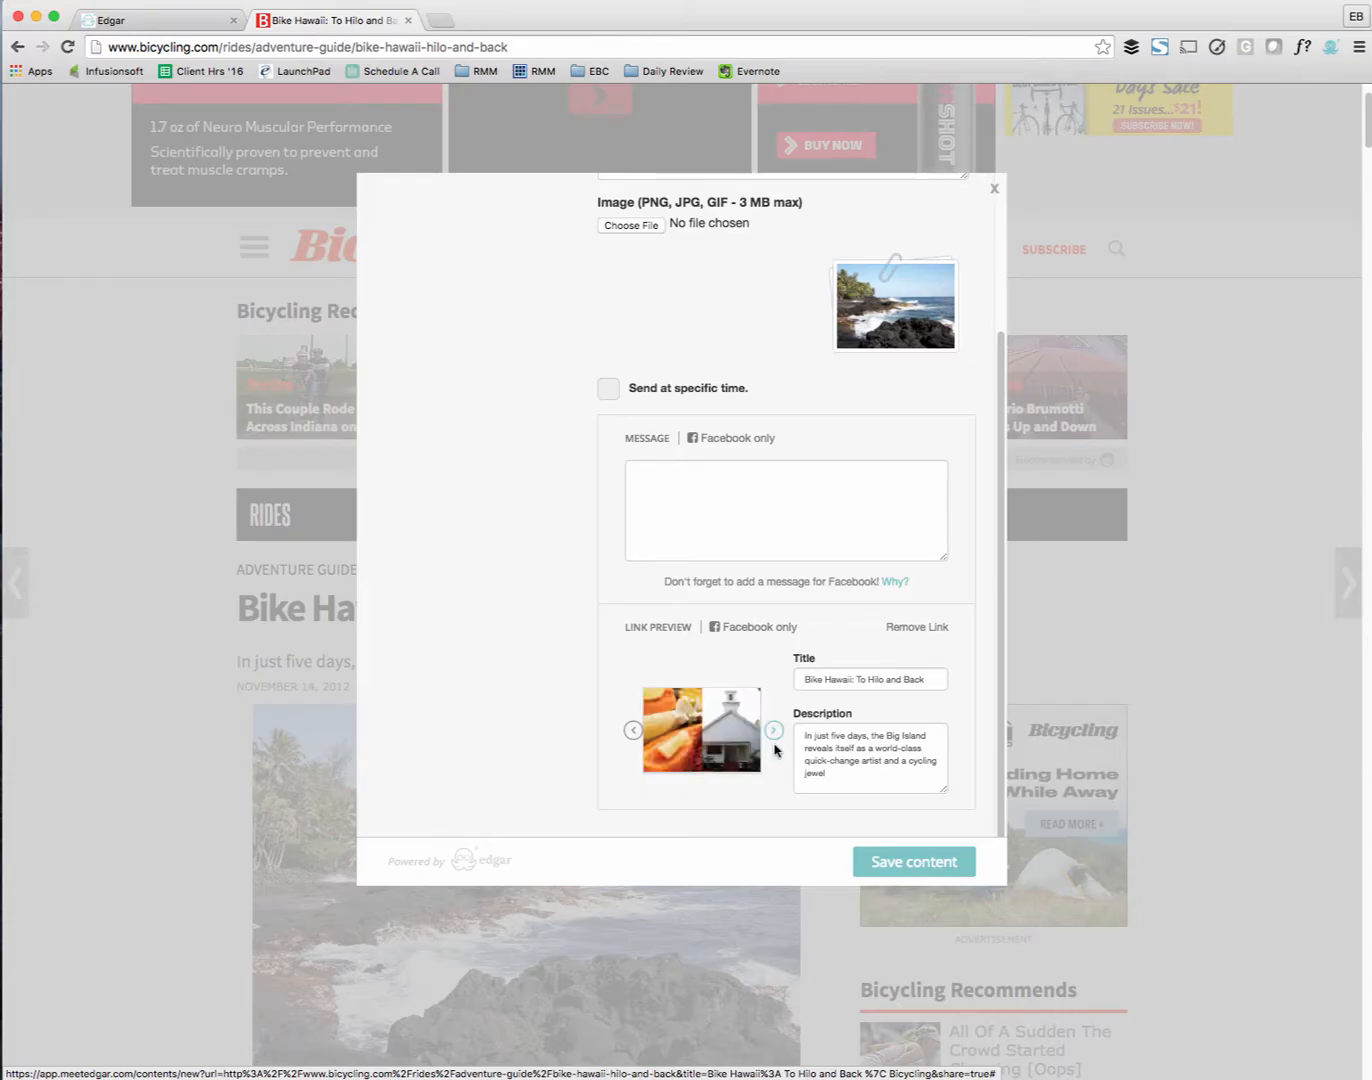
pyautogui.click(909, 870)
pyautogui.click(990, 192)
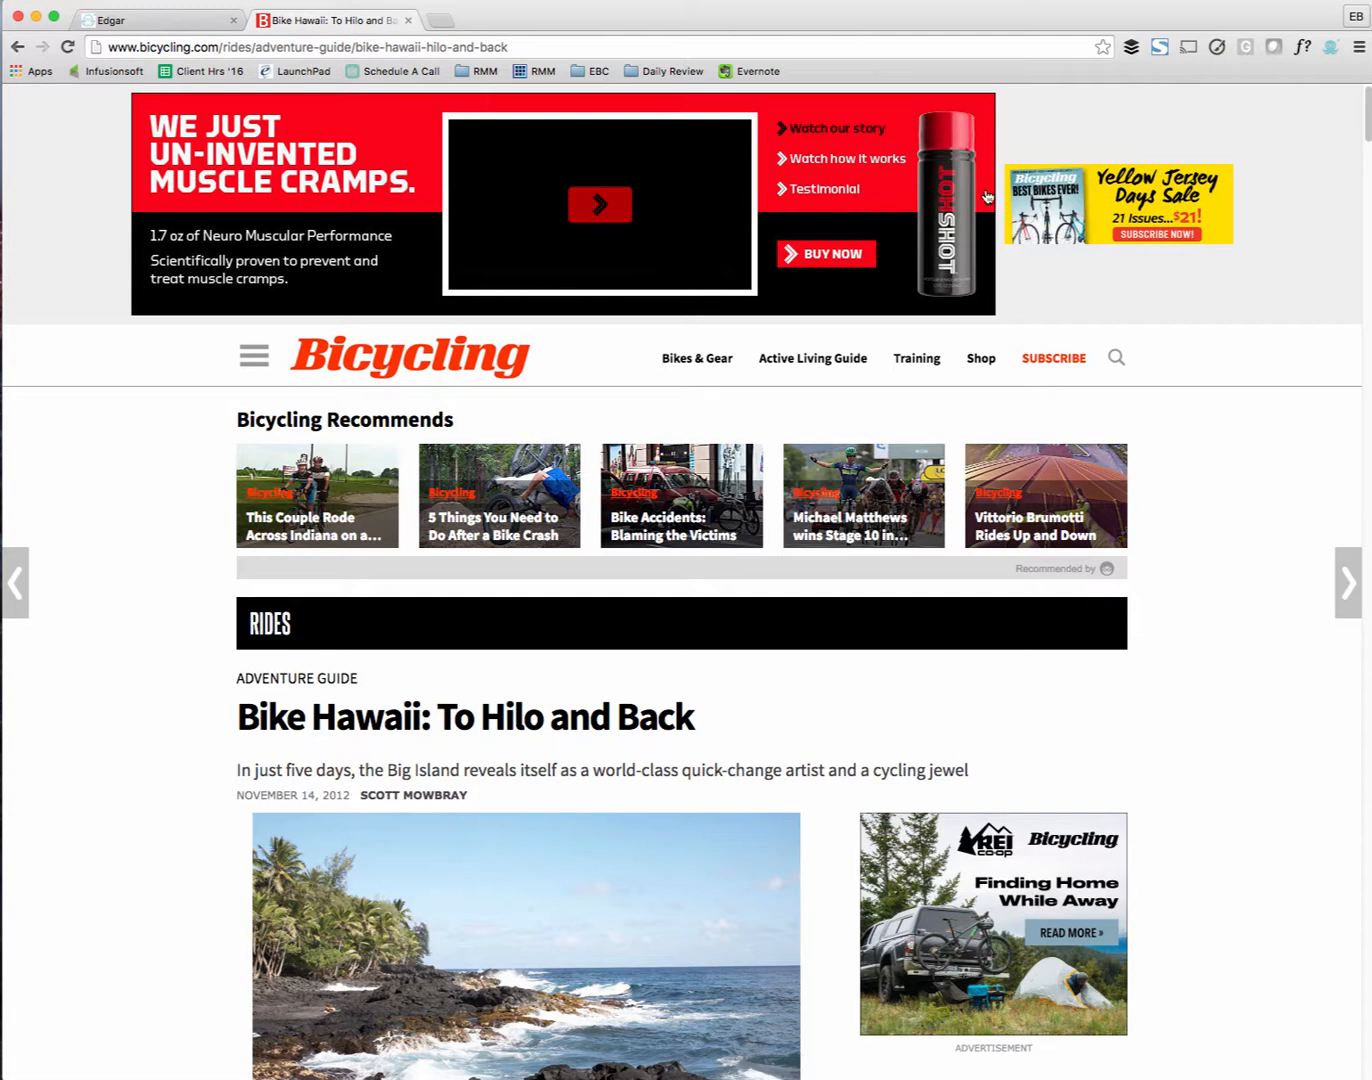
# Return to MeetEdgar, check the full library, and view the list of managed RSS feeds.
pyautogui.click(176, 31)
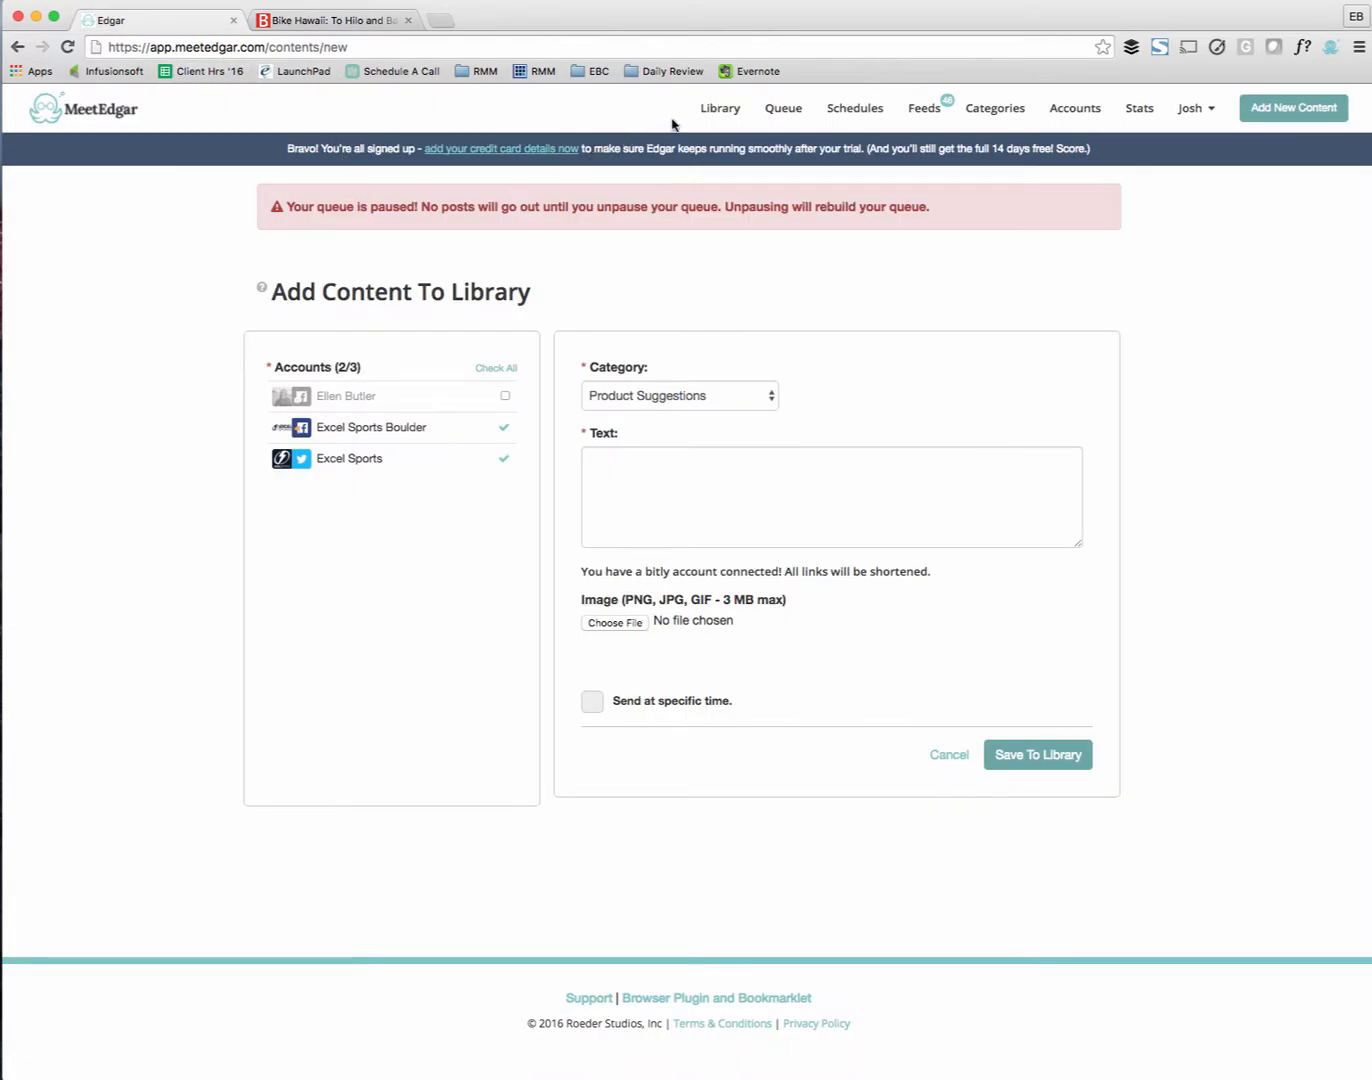
pyautogui.click(711, 111)
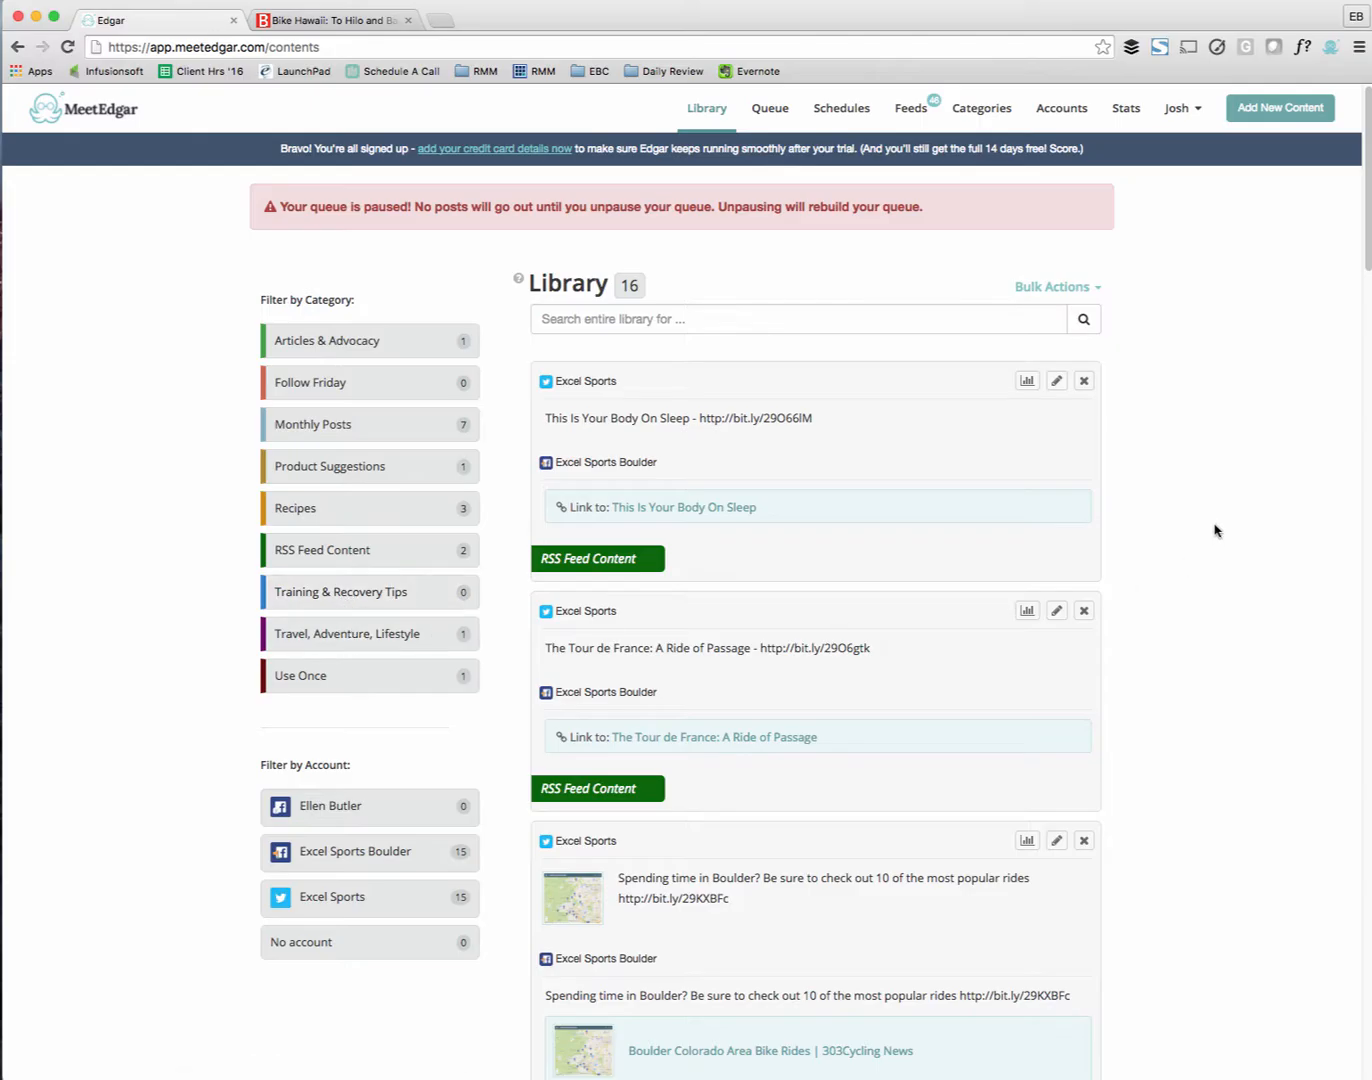
pyautogui.click(905, 116)
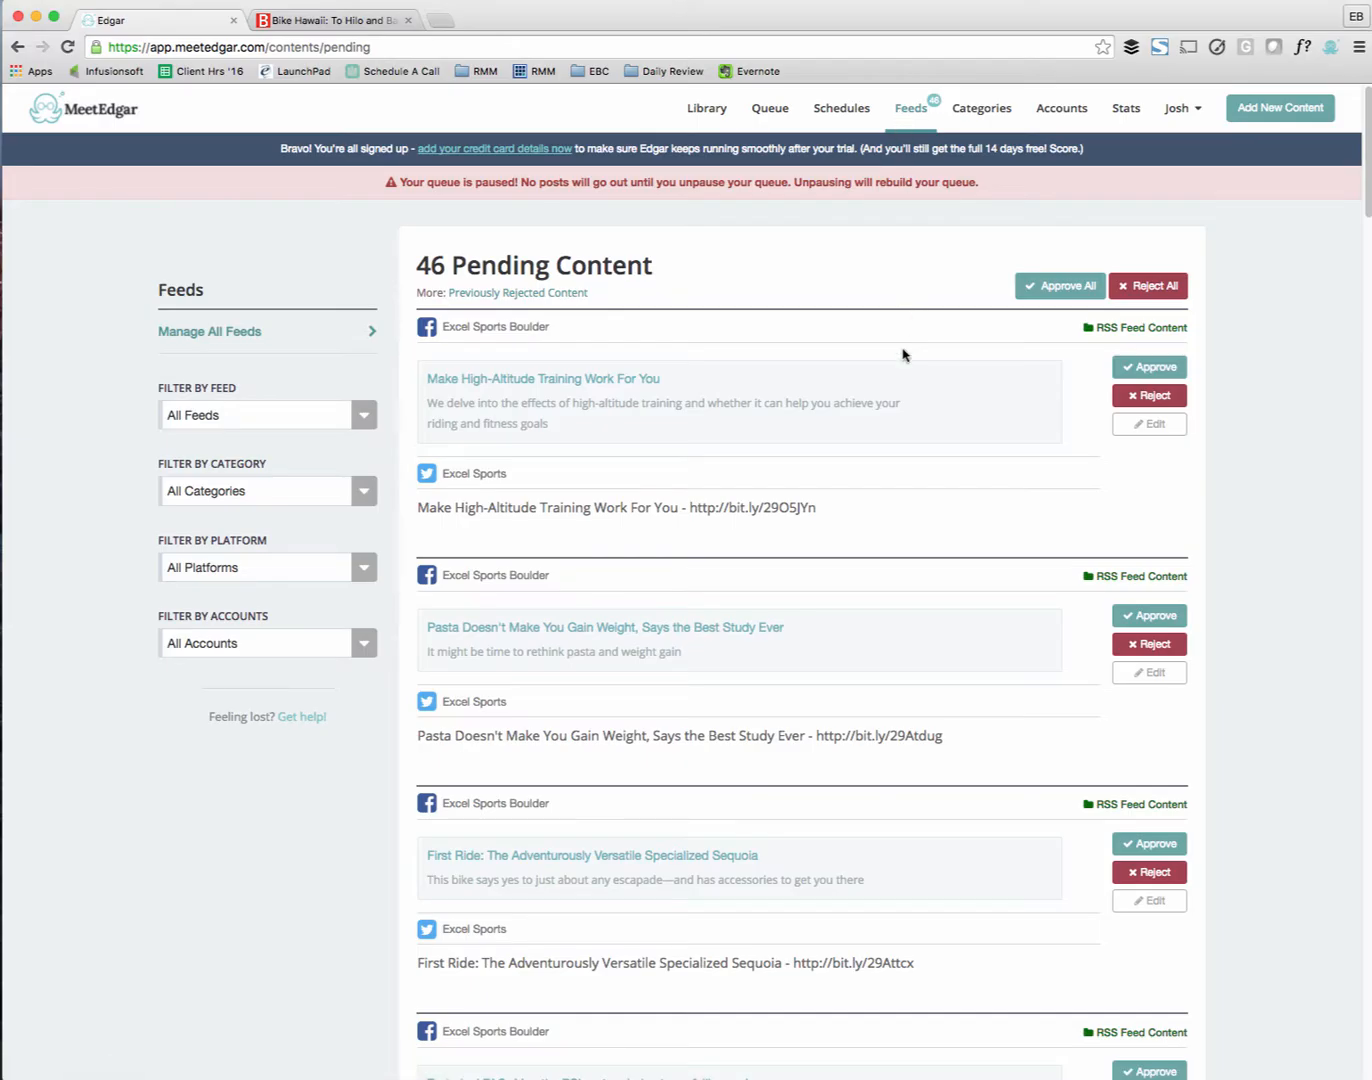
pyautogui.click(217, 336)
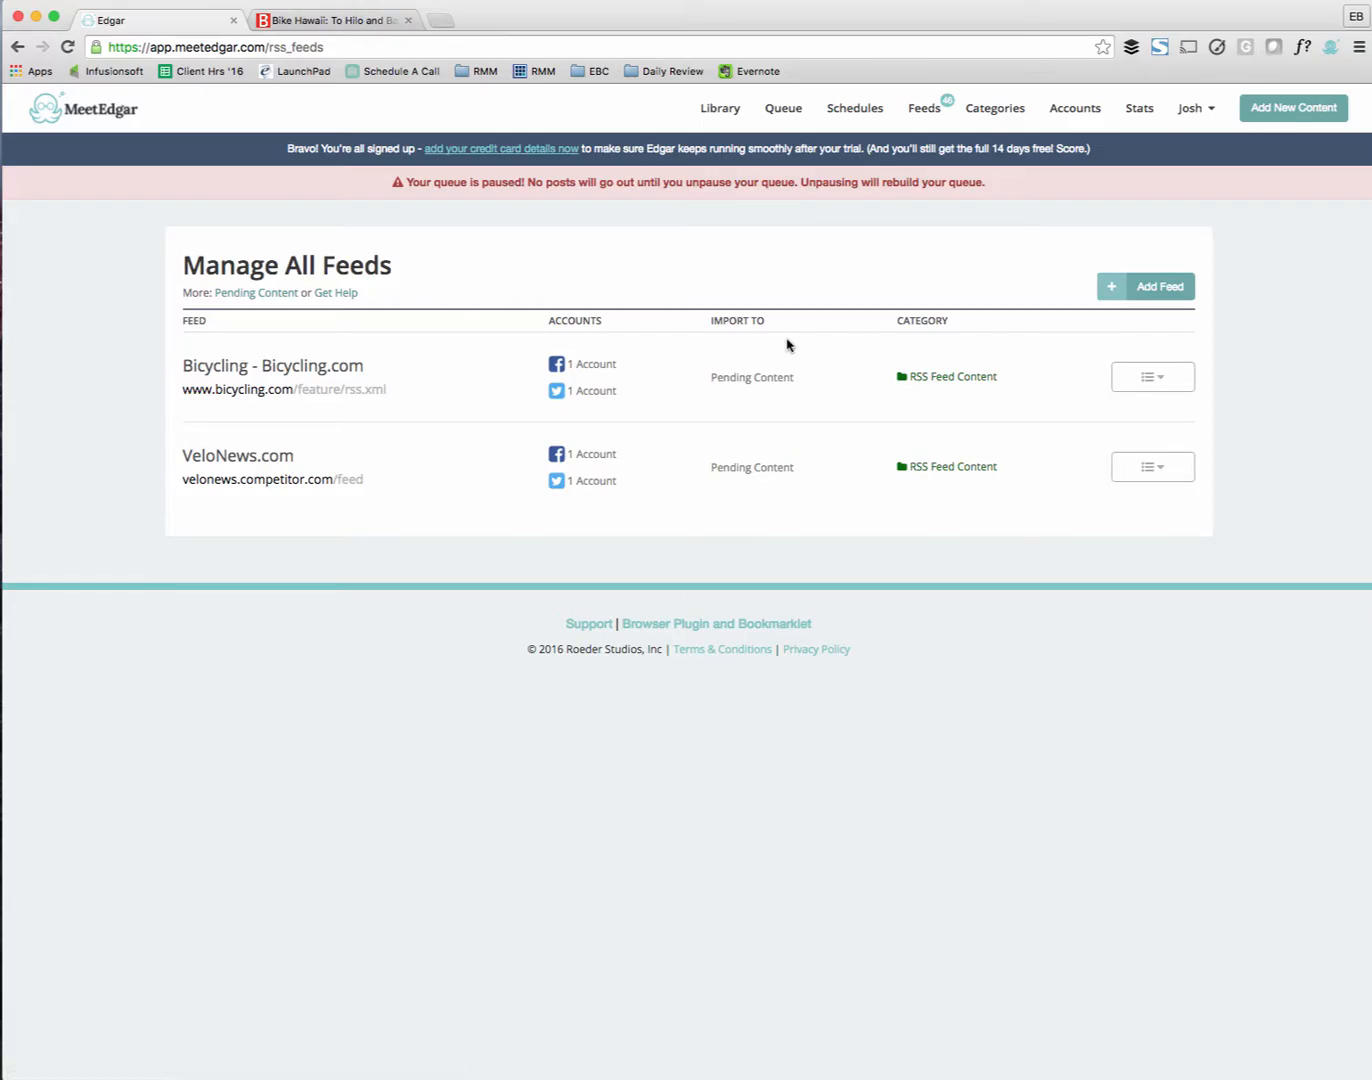
# Look through the pending RSS feed posts awaiting approval or rejection.
pyautogui.click(924, 112)
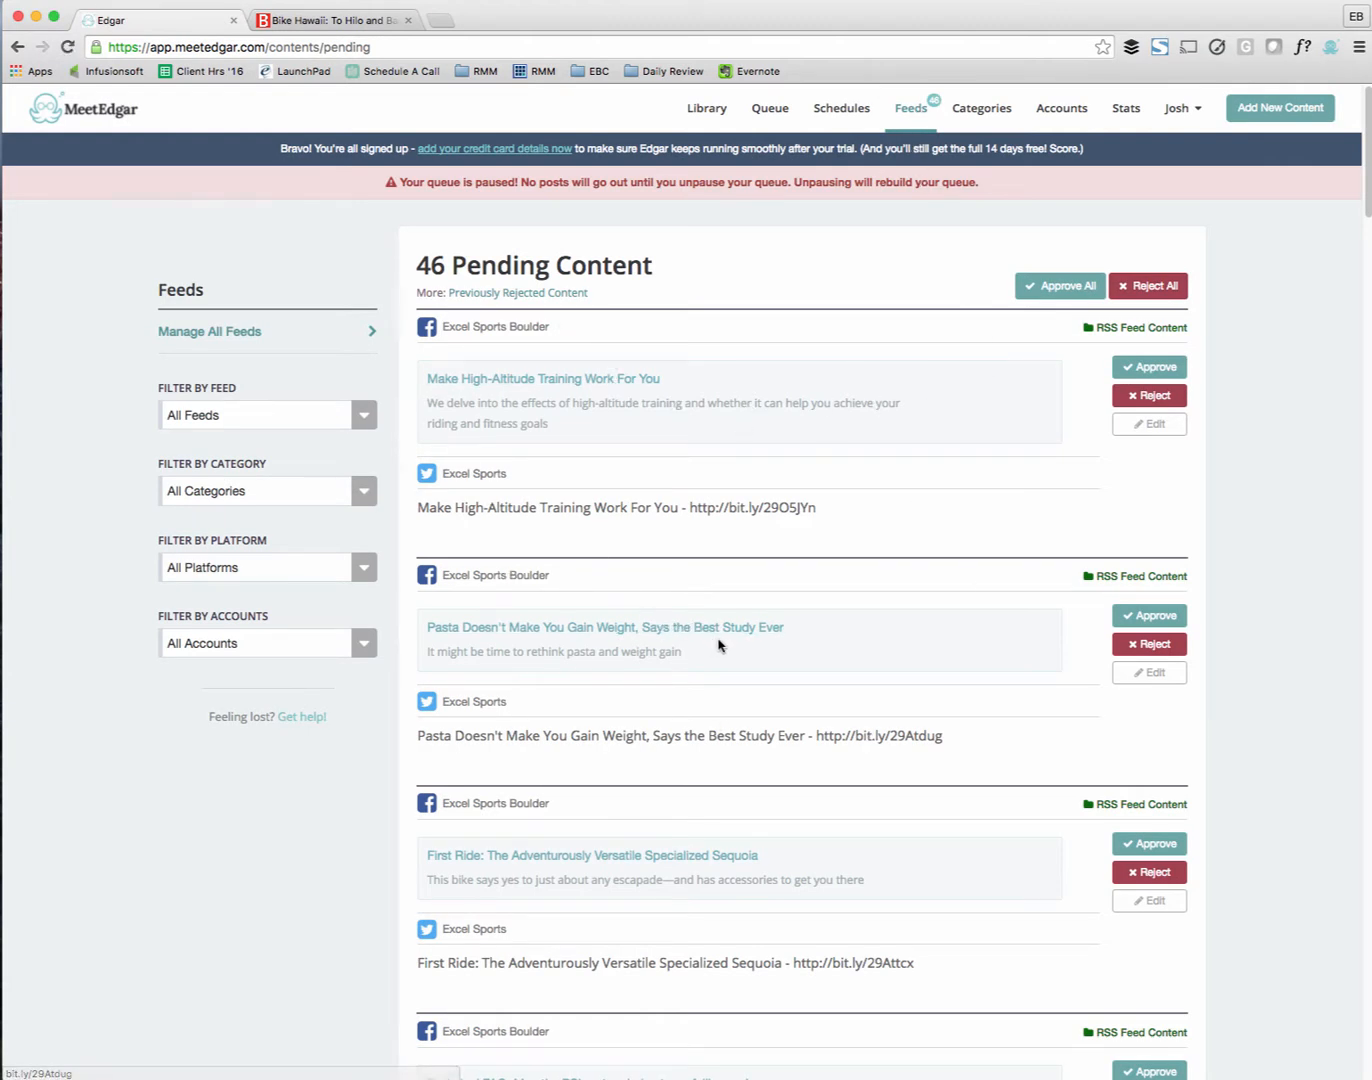
pyautogui.scroll(-3, 723, 646)
pyautogui.scroll(-14, 722, 647)
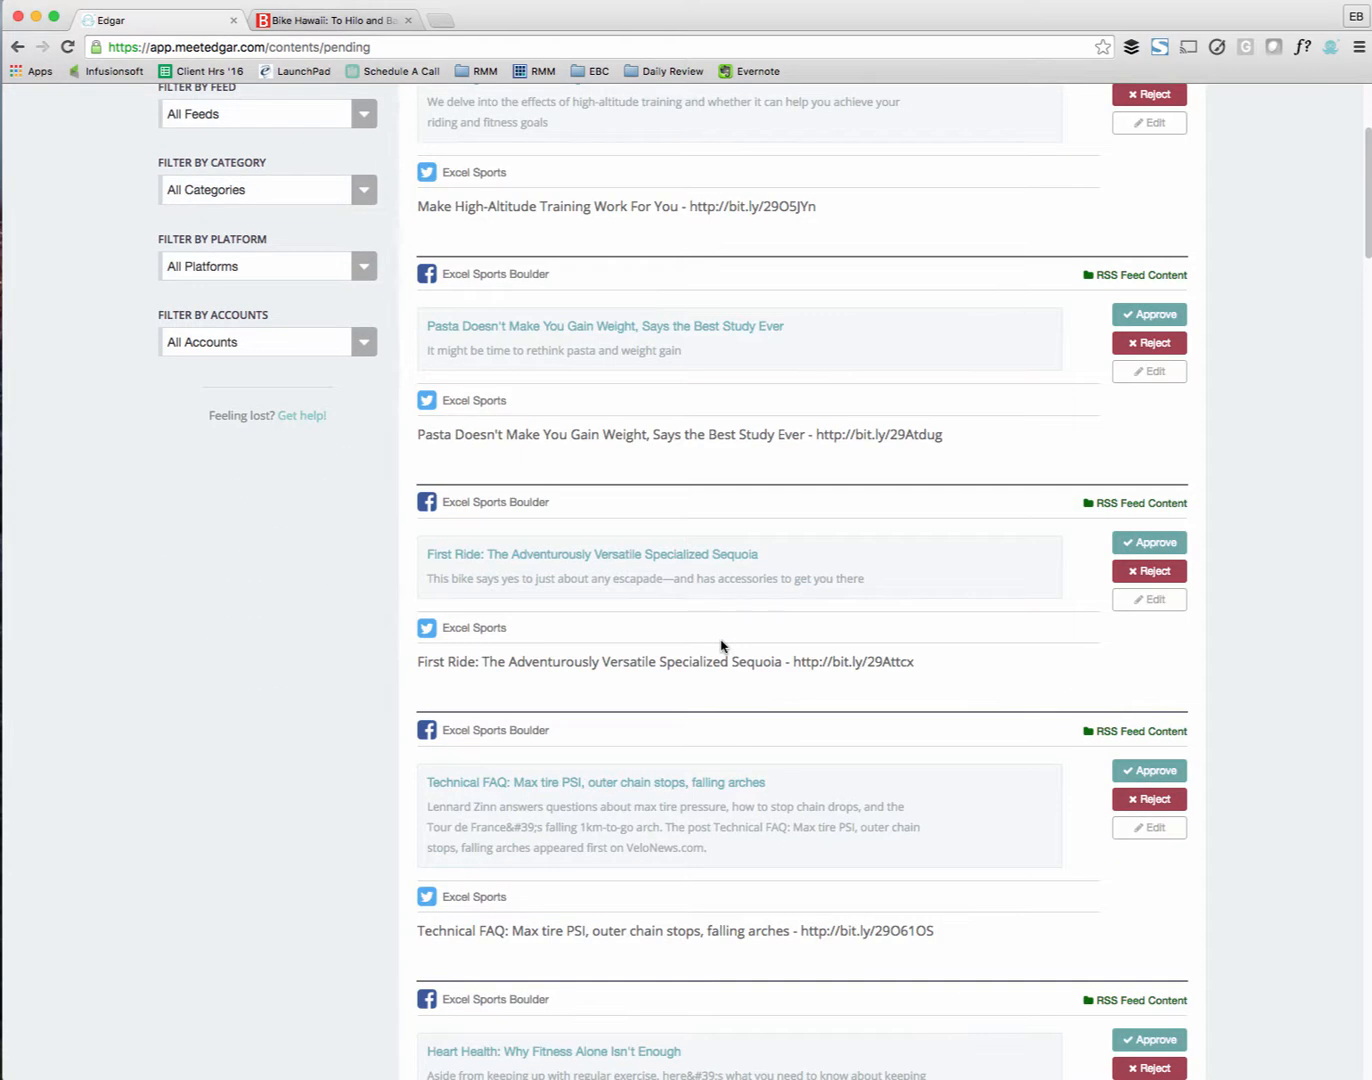
pyautogui.scroll(-12, 724, 646)
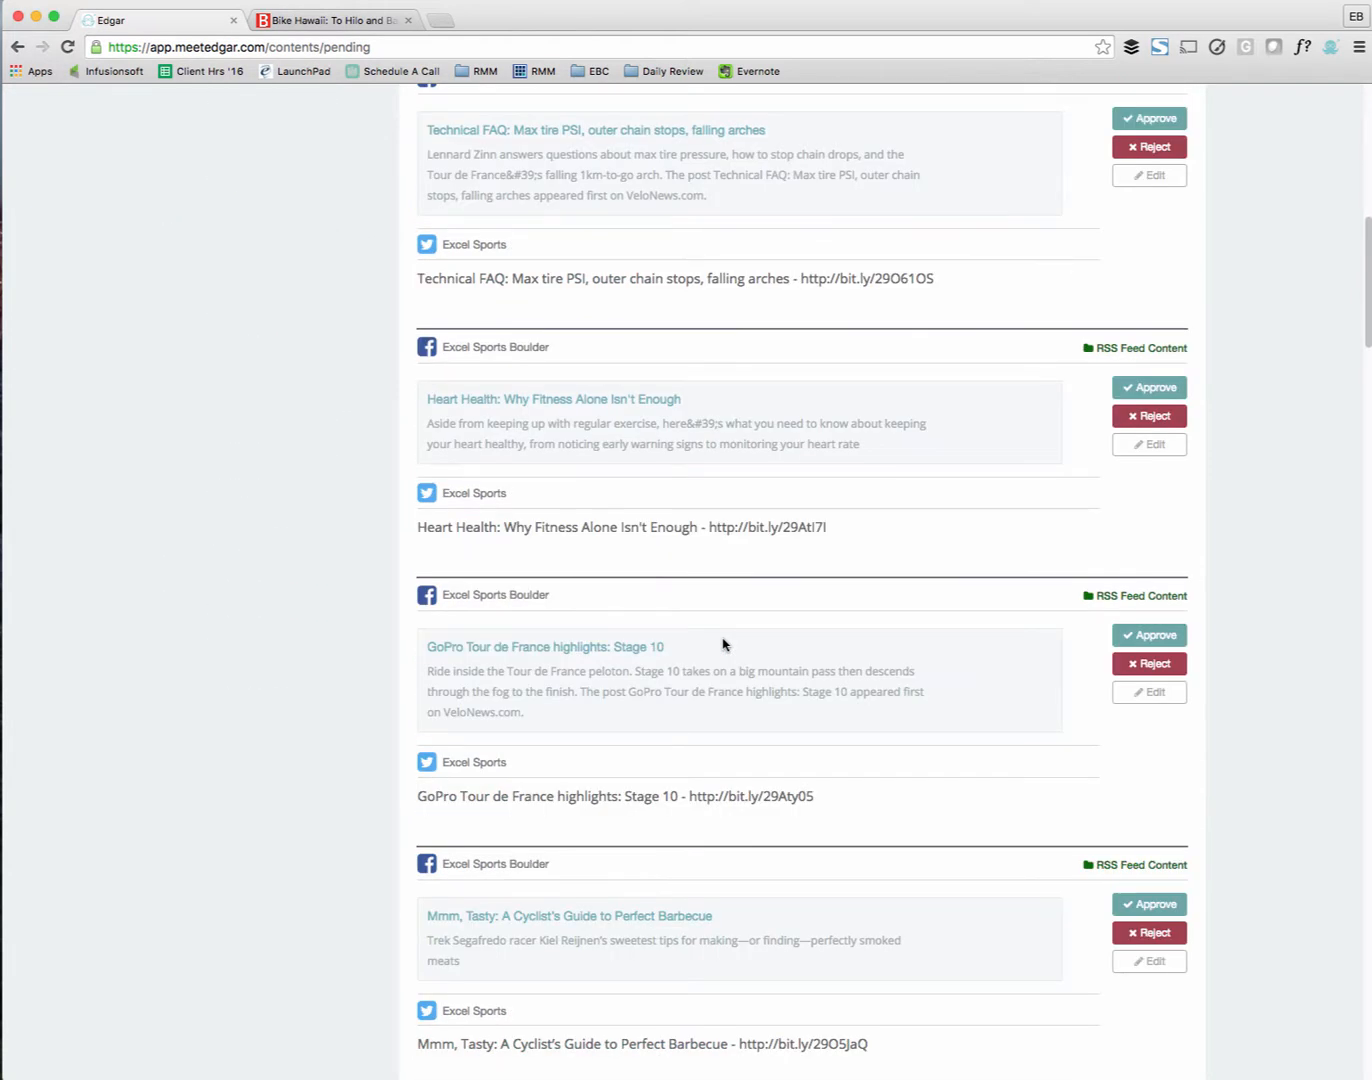
# Open the pending post "Make High-Altitude Training Work For You" for editing and set its category to Training & Recovery Tips.
pyautogui.scroll(20, 723, 646)
pyautogui.scroll(-5, 726, 649)
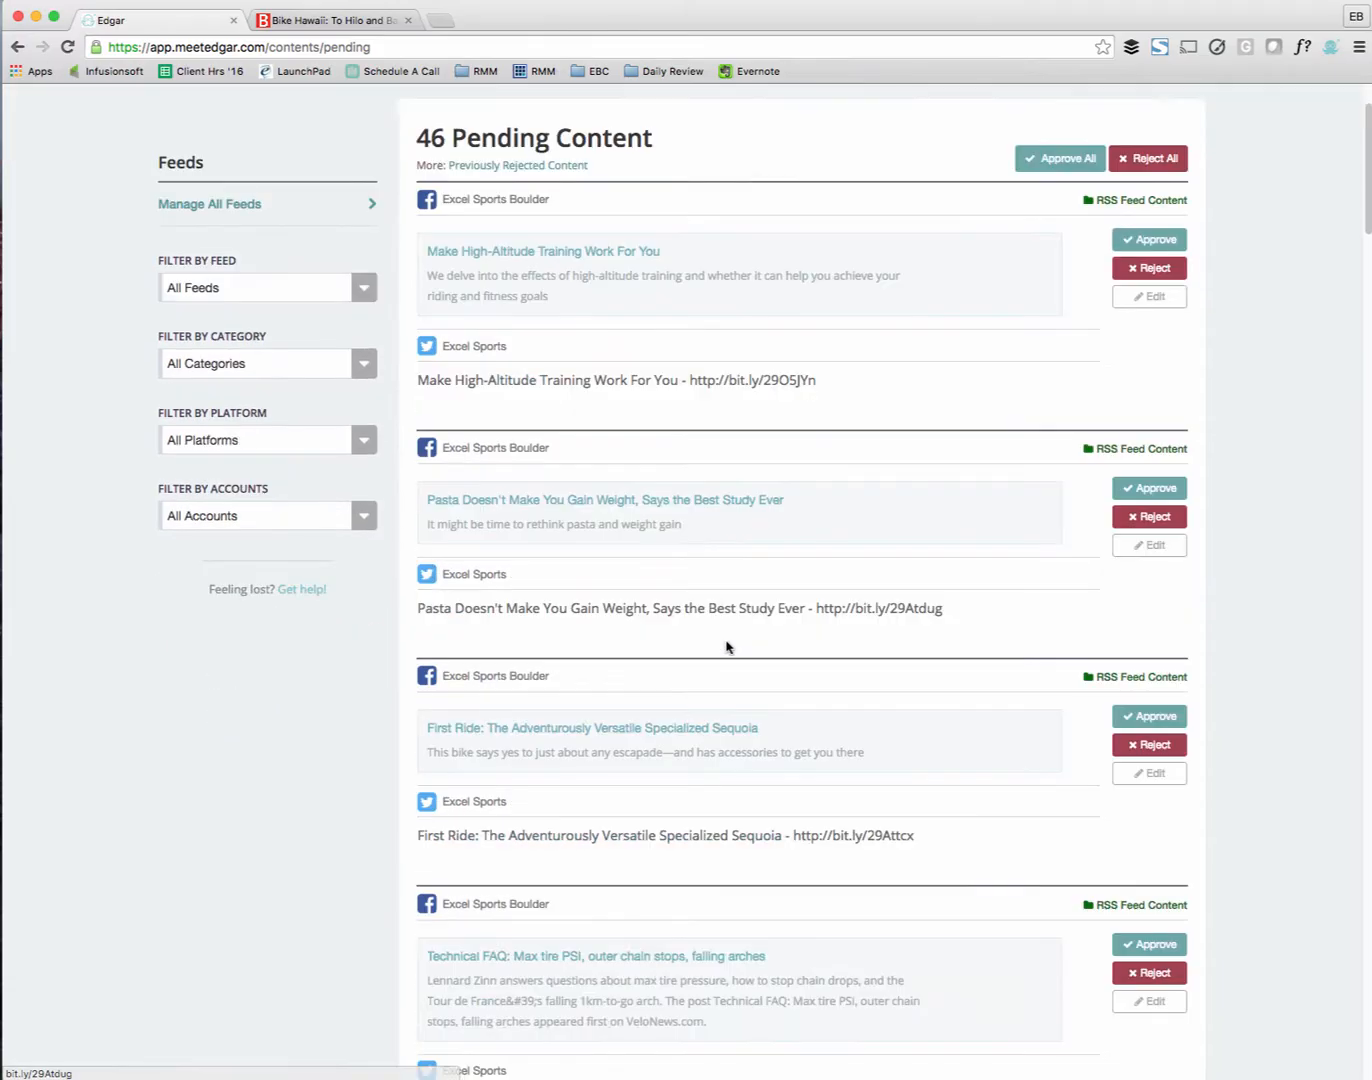
pyautogui.scroll(5, 726, 646)
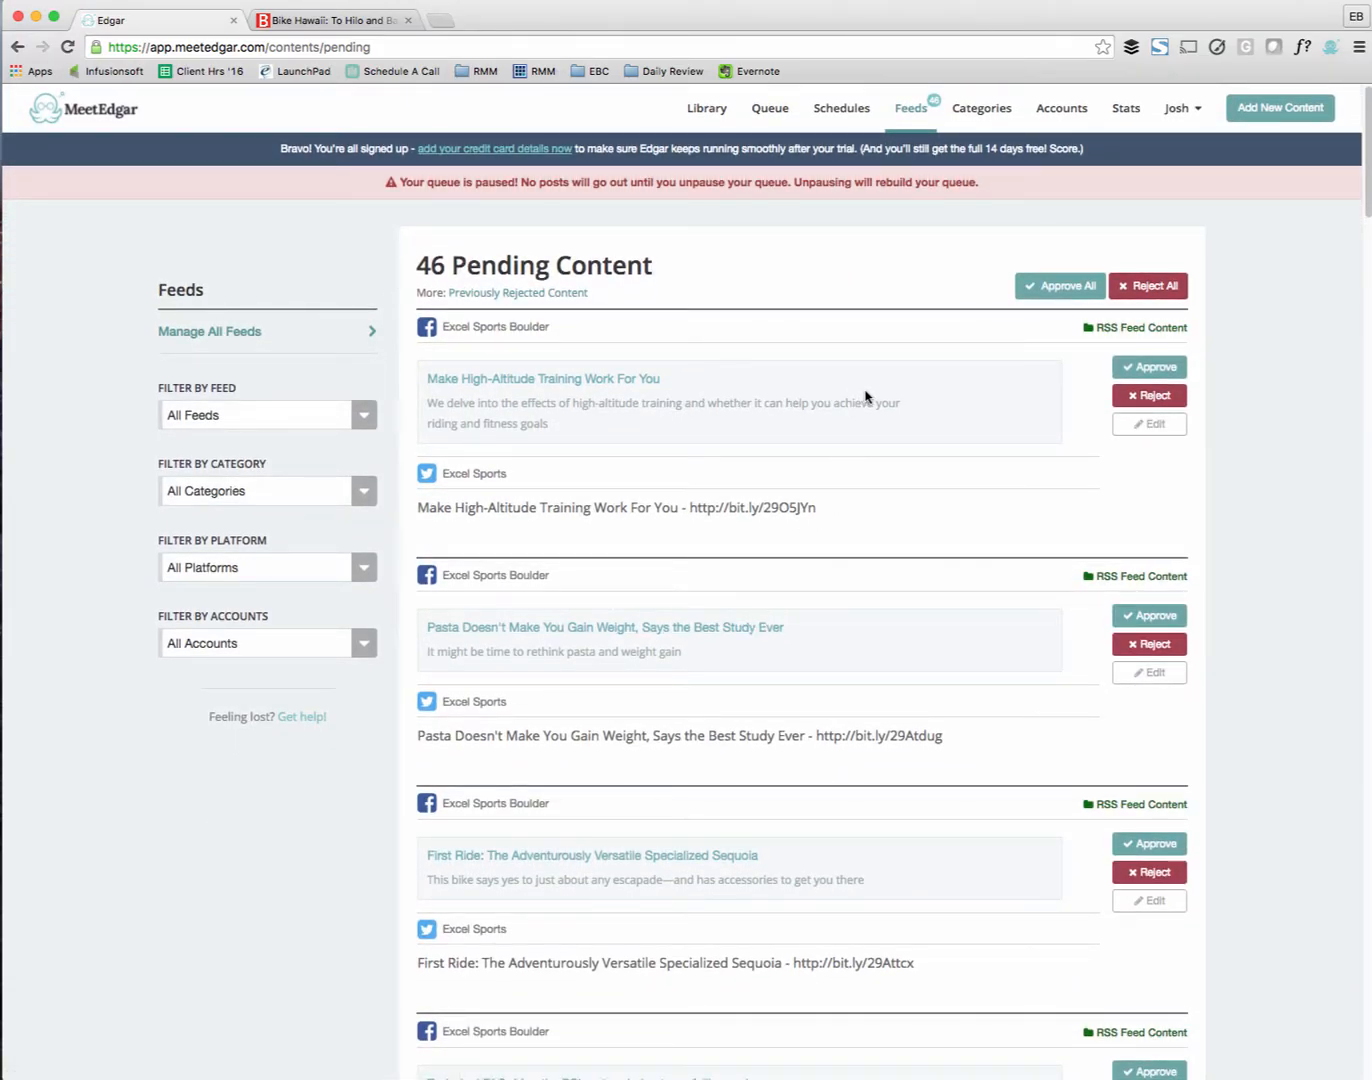
pyautogui.click(1166, 432)
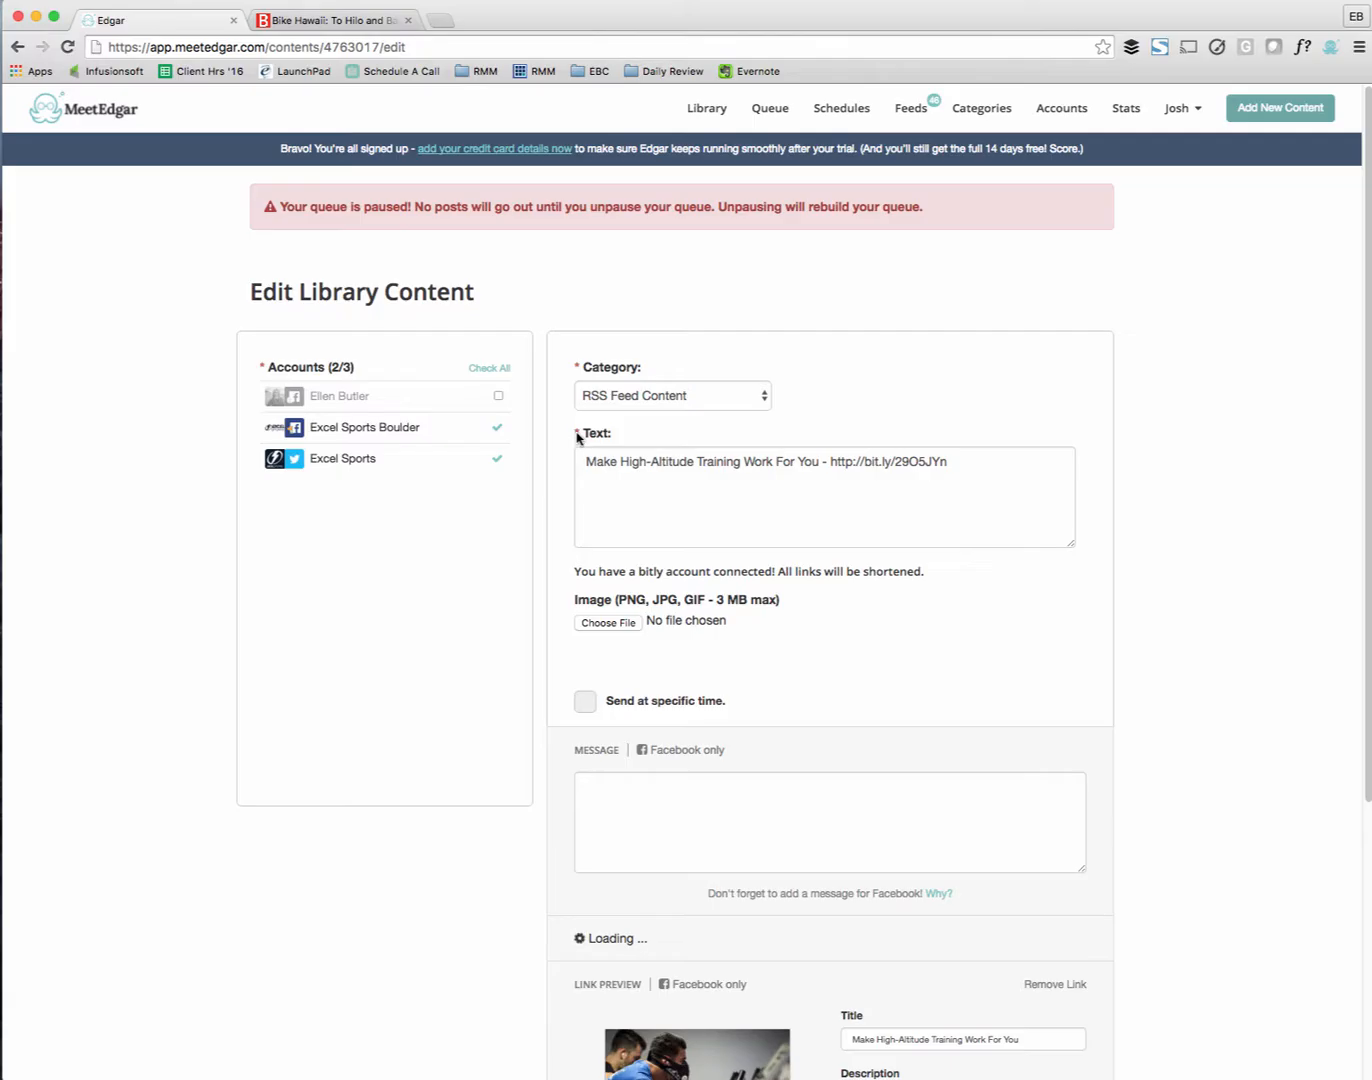
pyautogui.click(627, 401)
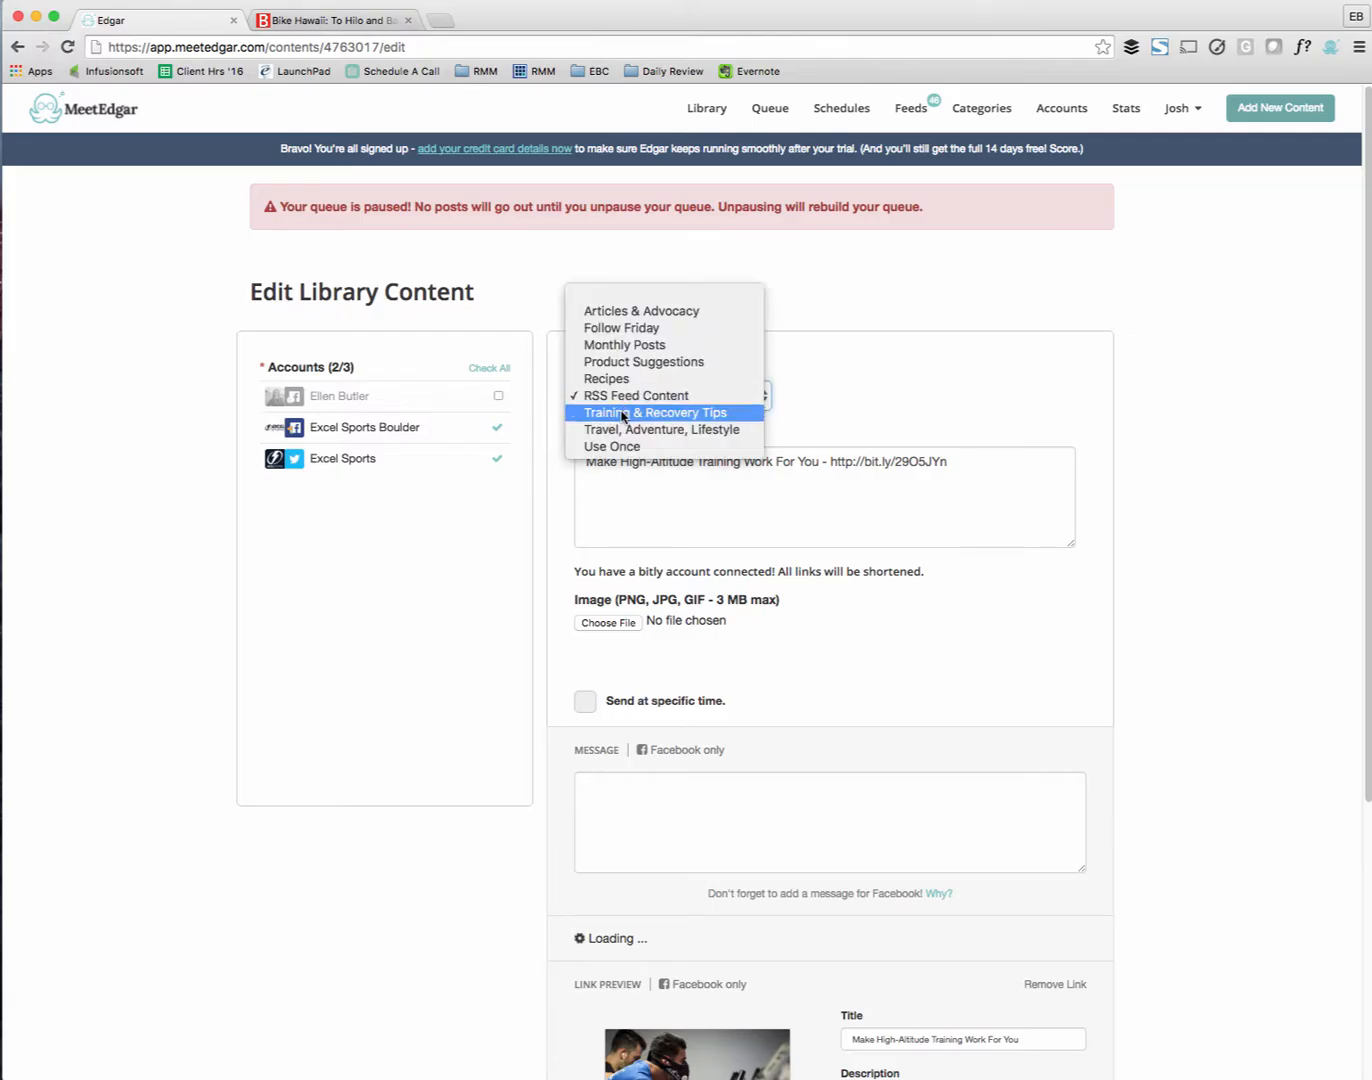
pyautogui.click(621, 412)
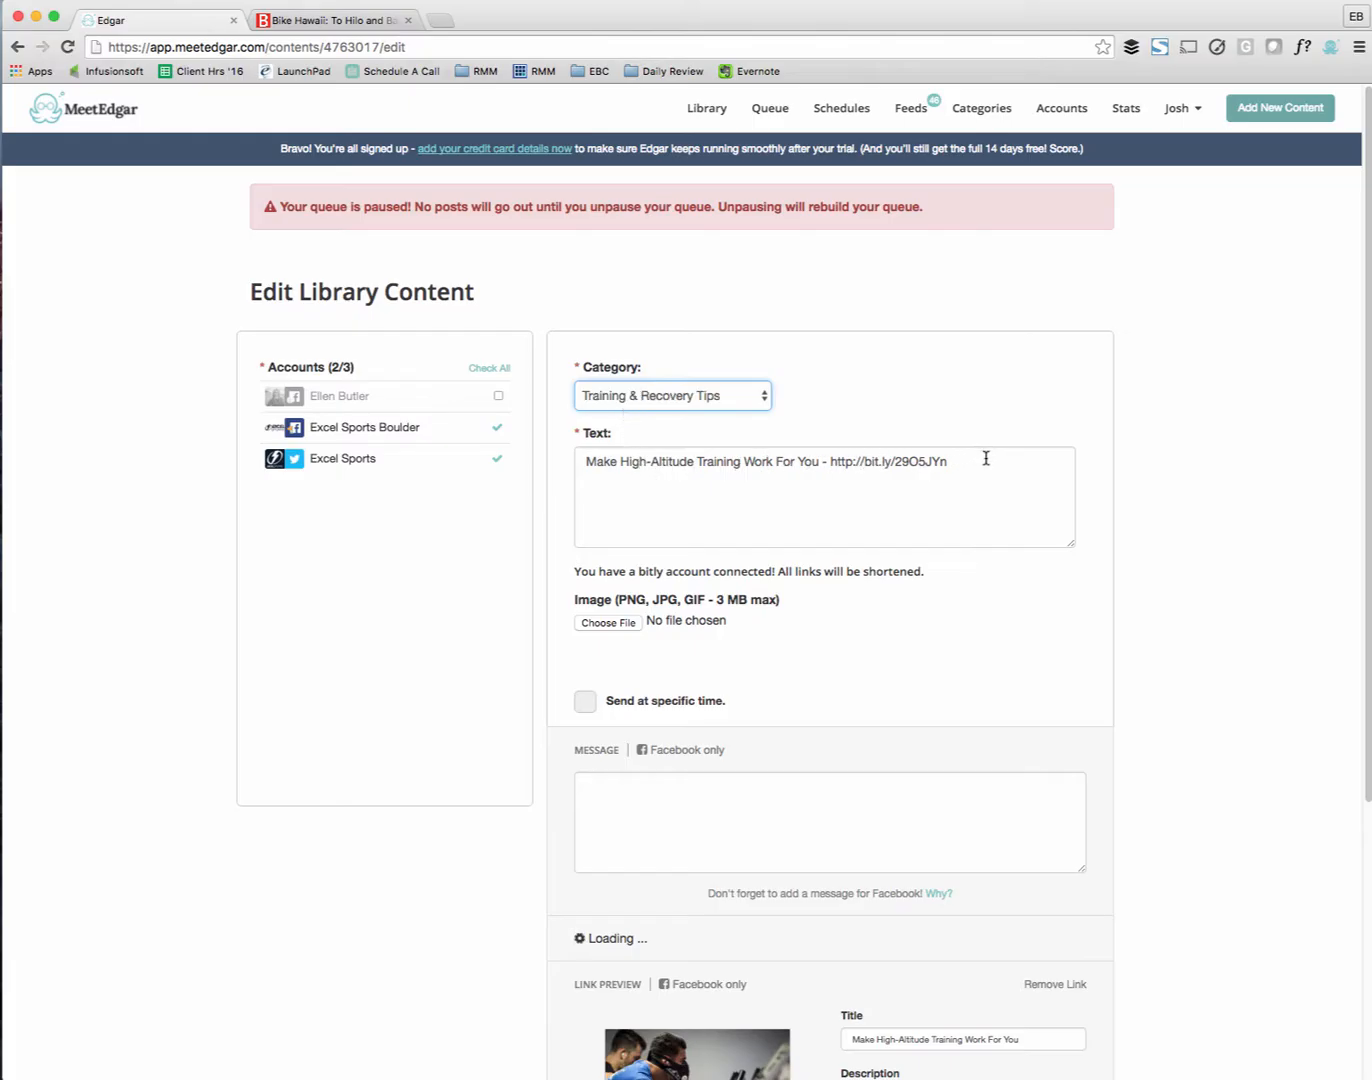
# Review the high-altitude post's text, image, Facebook message and link preview fields, and return to the pending feed posts without saving.
pyautogui.moveTo(985, 458); pyautogui.dragTo(571, 465)
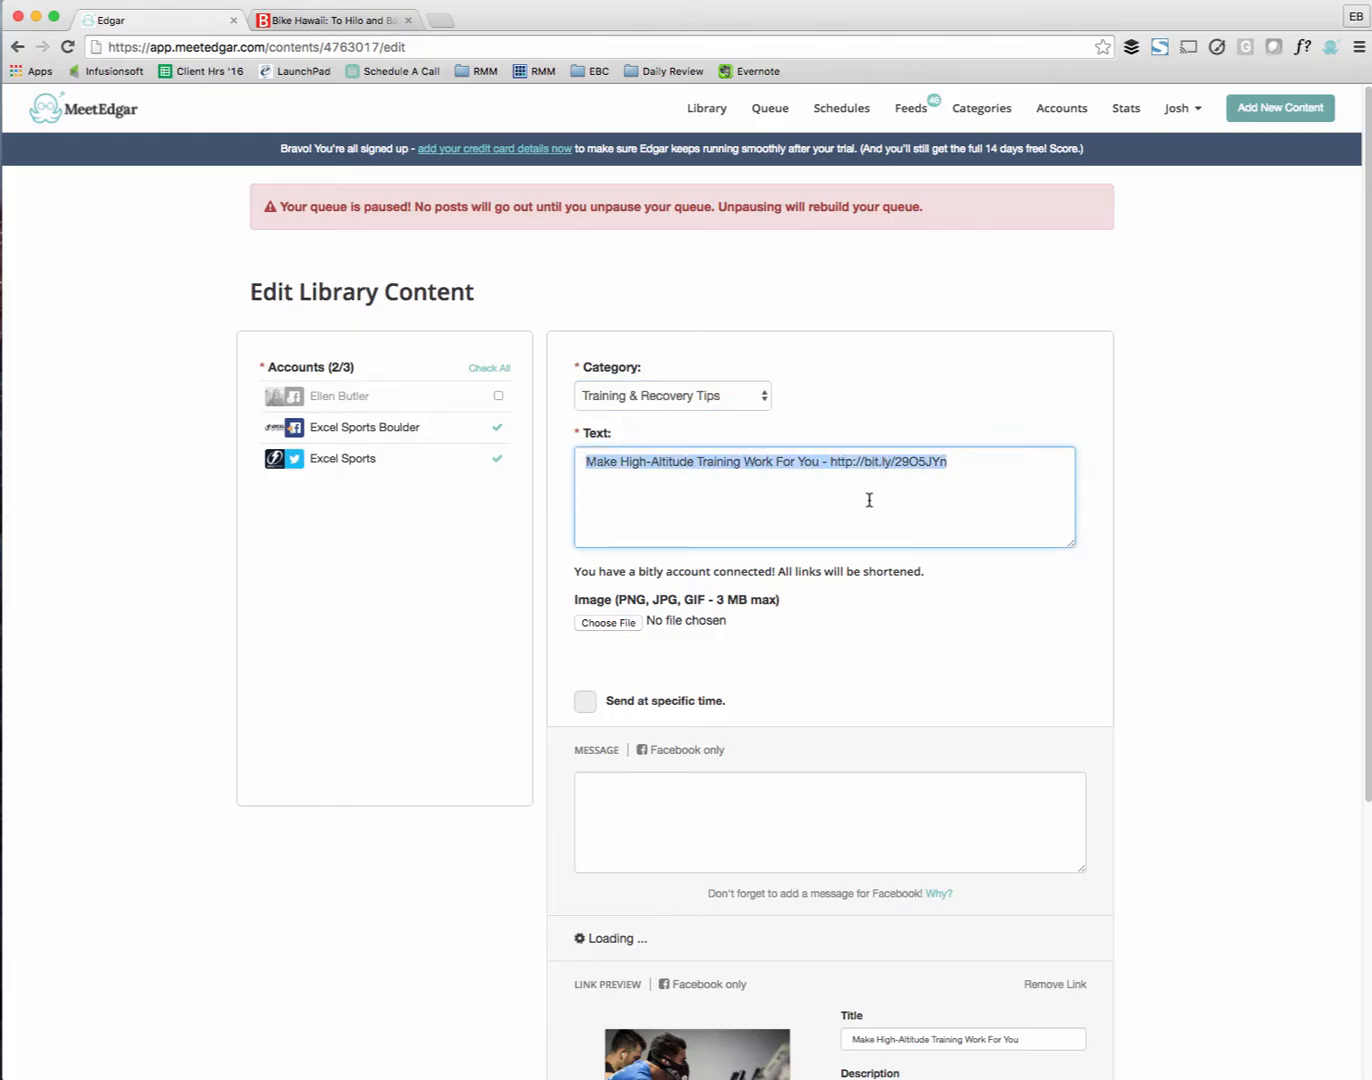
pyautogui.click(681, 463)
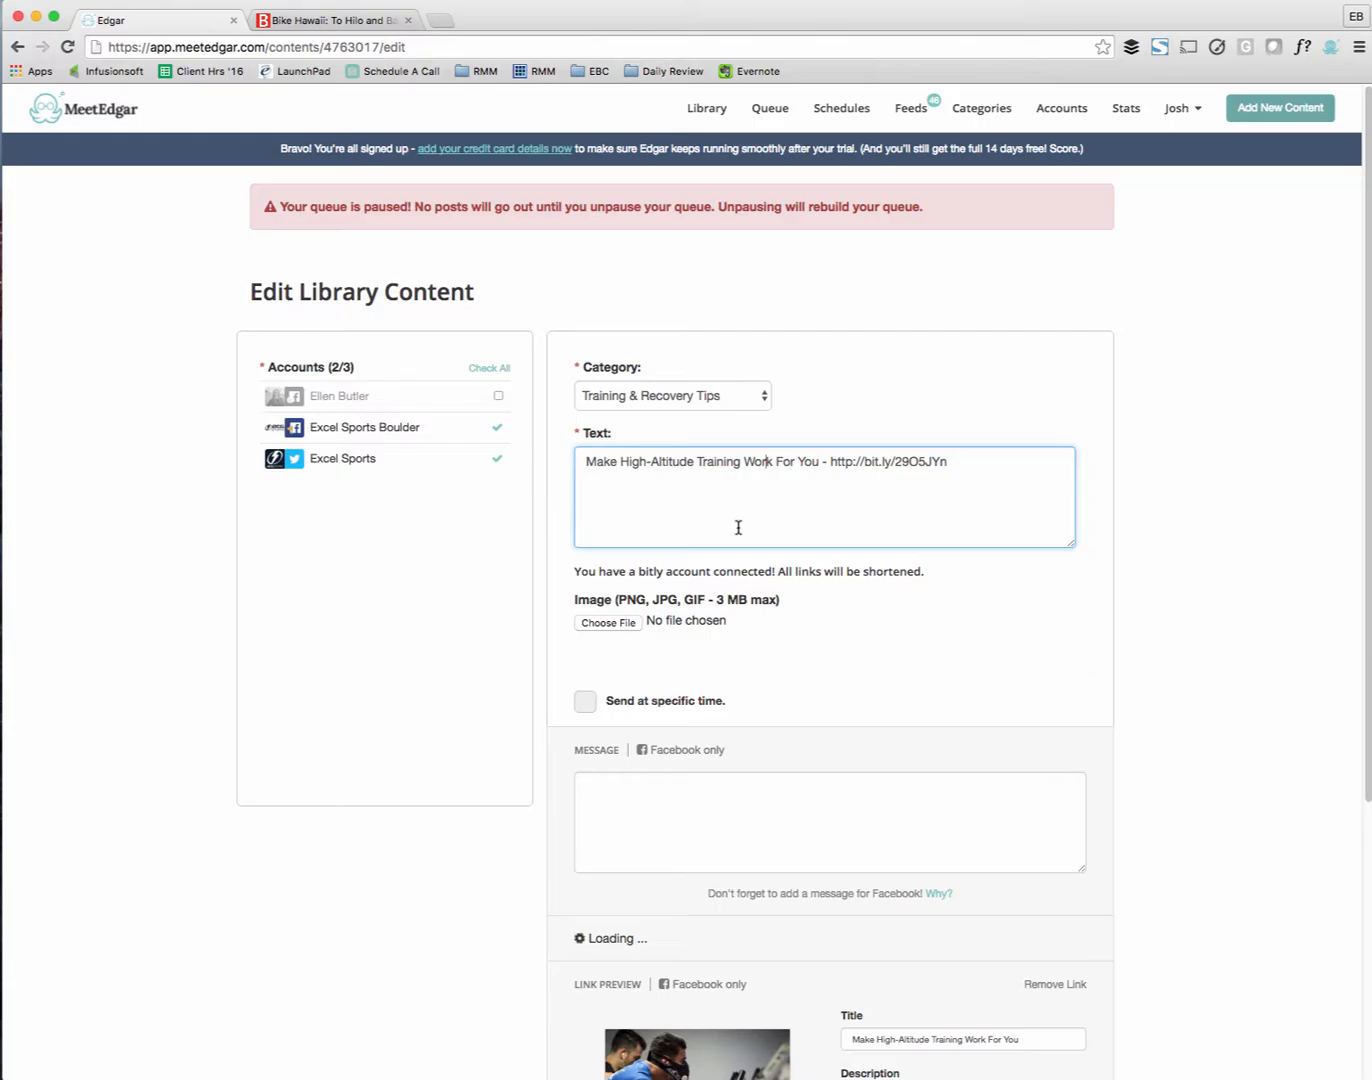
pyautogui.scroll(-2, 739, 522)
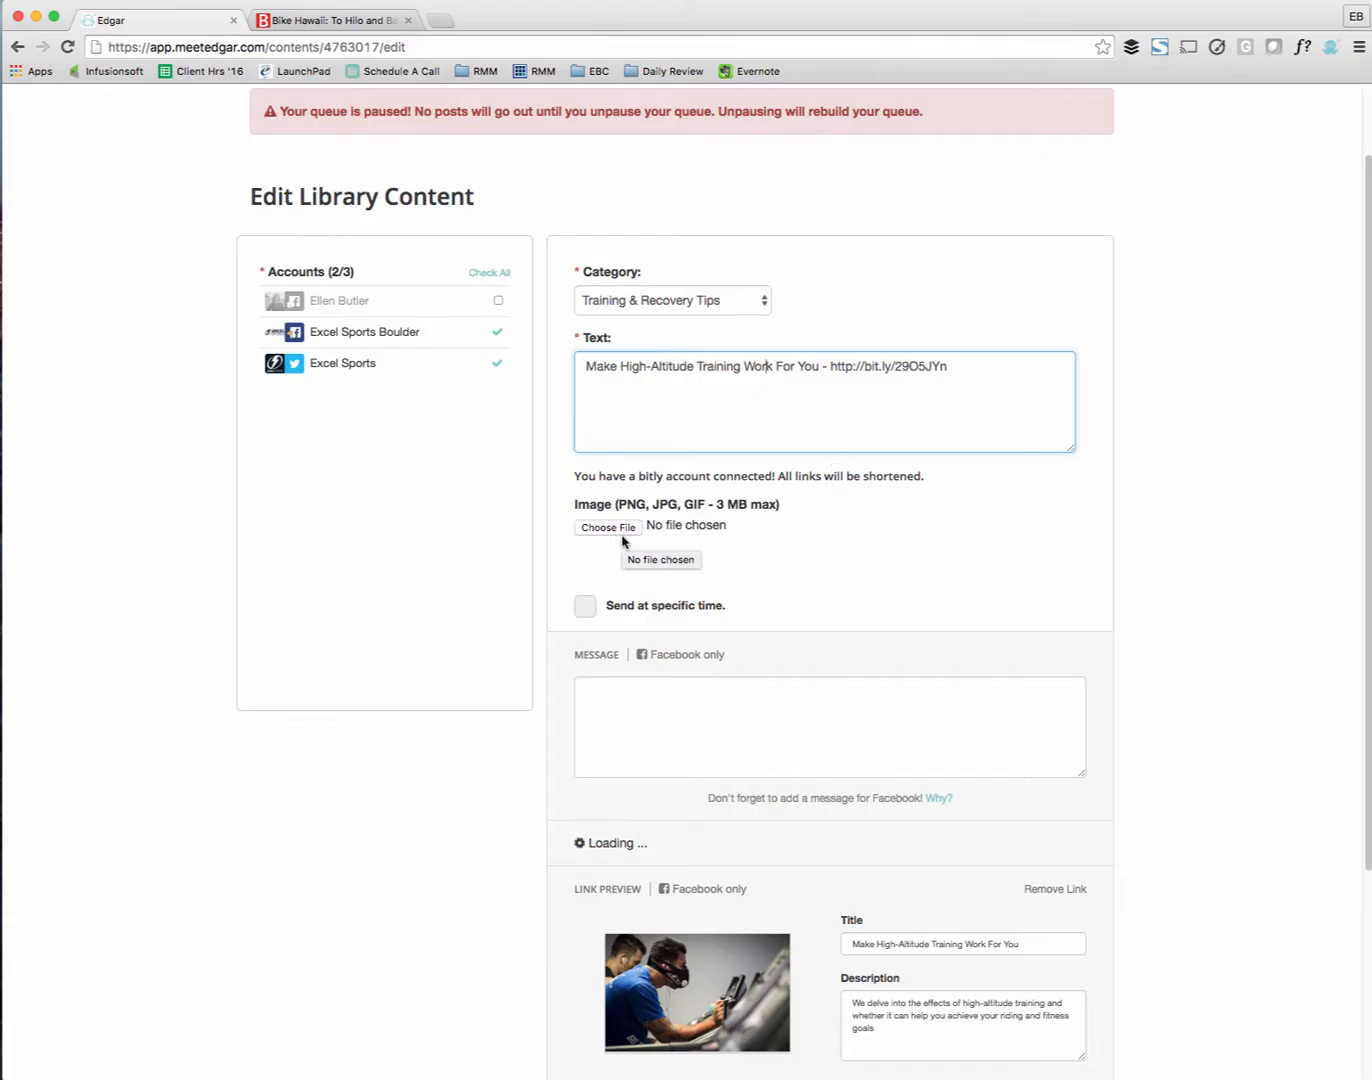
pyautogui.scroll(-5, 622, 542)
pyautogui.scroll(-1, 621, 542)
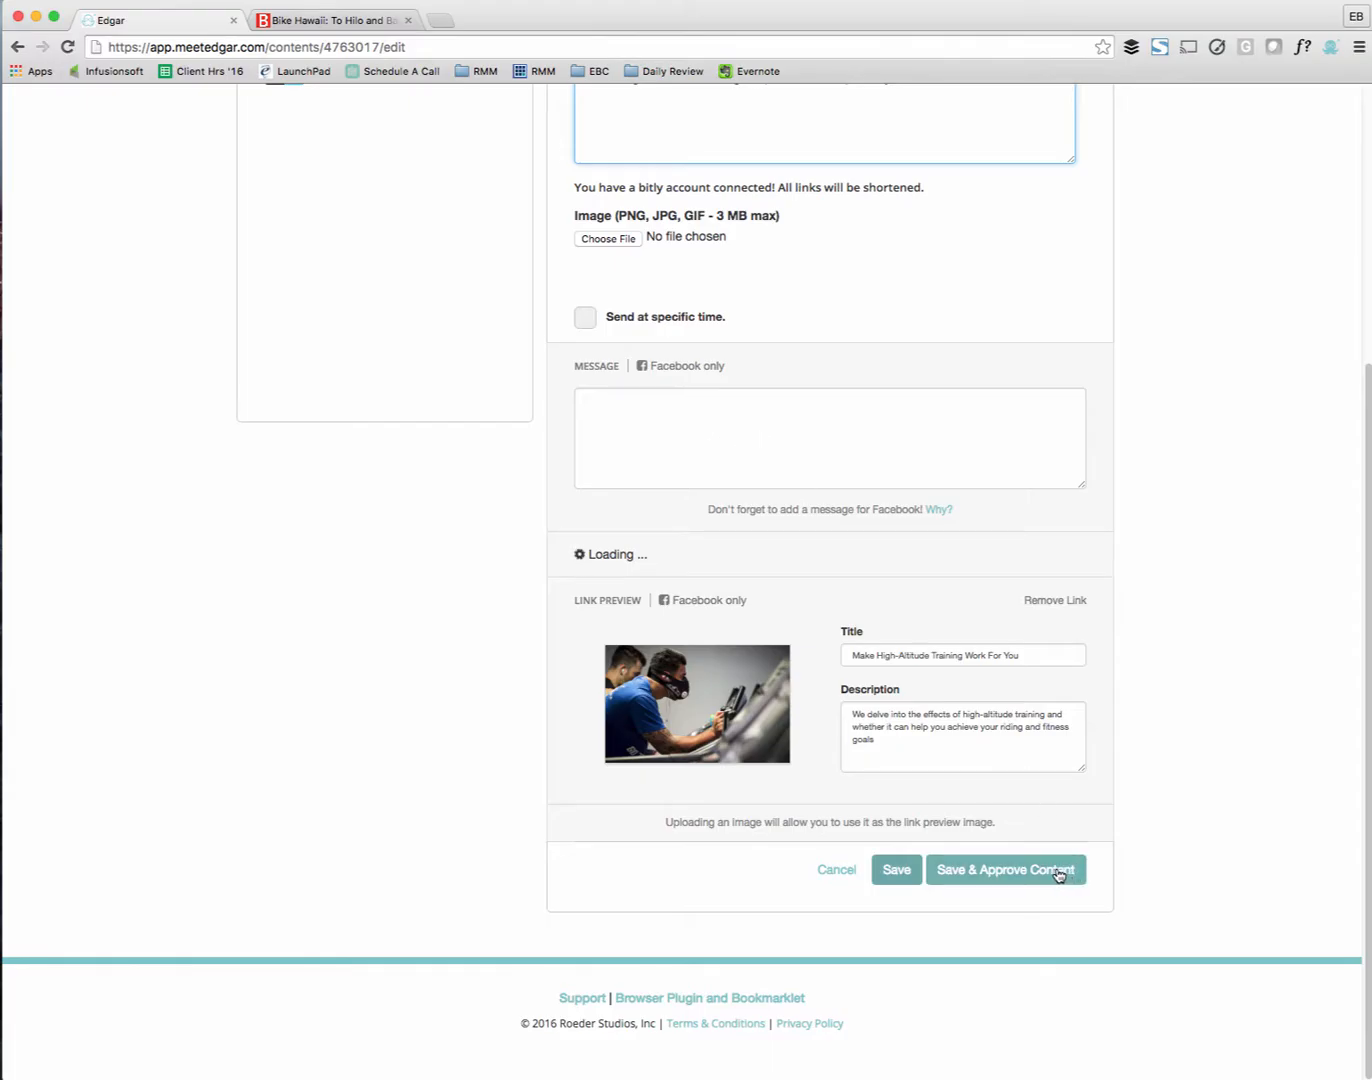
pyautogui.scroll(8, 1060, 877)
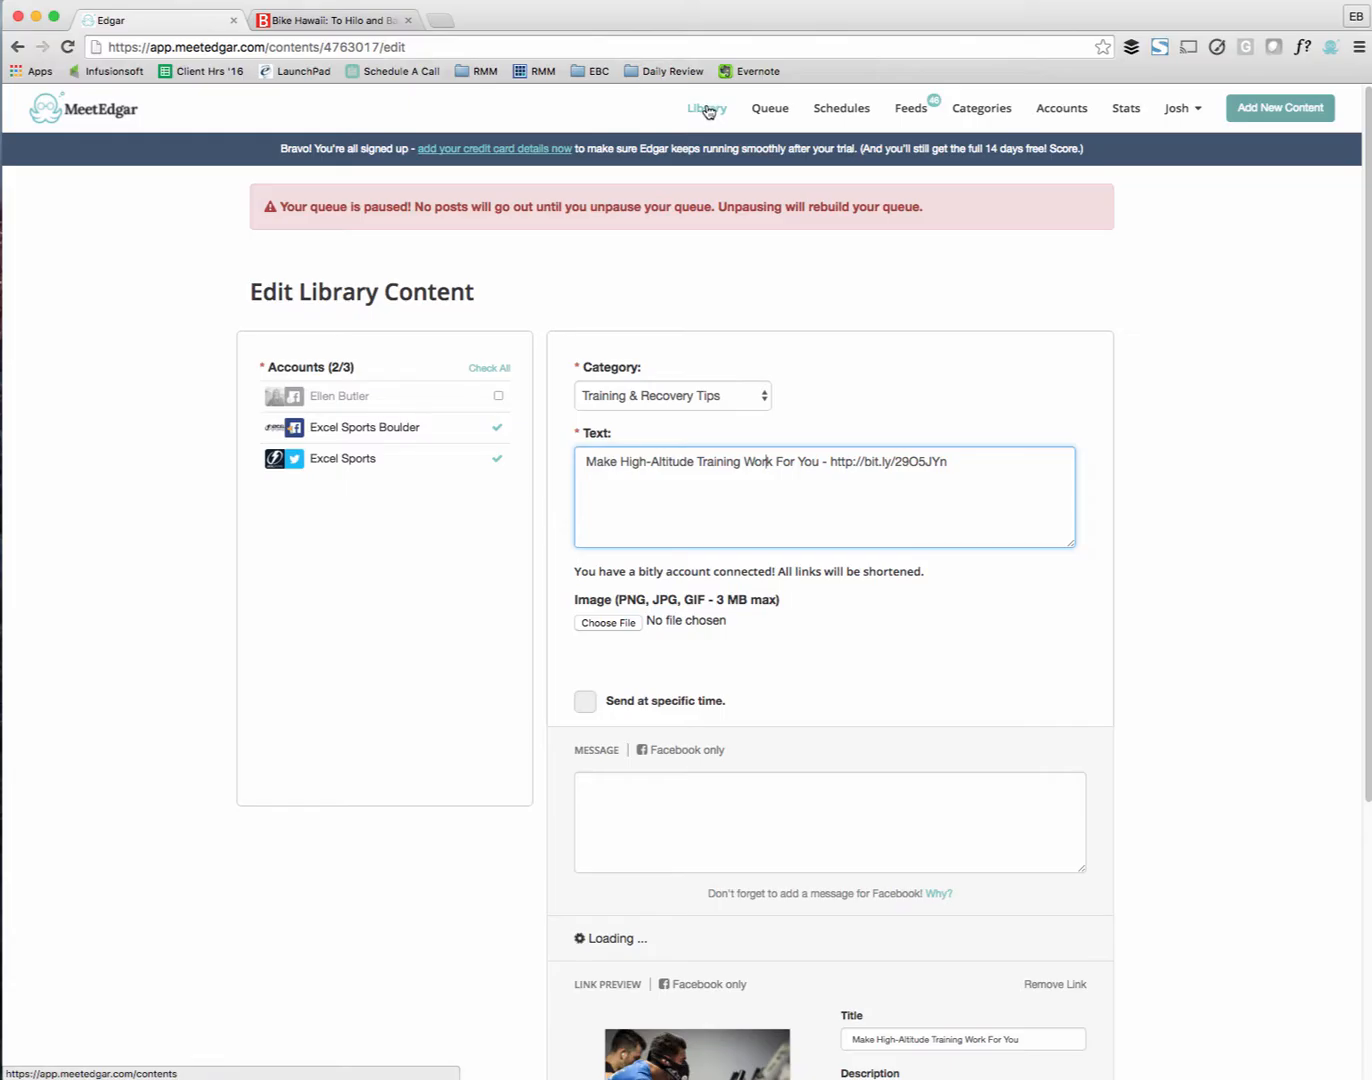
pyautogui.click(911, 109)
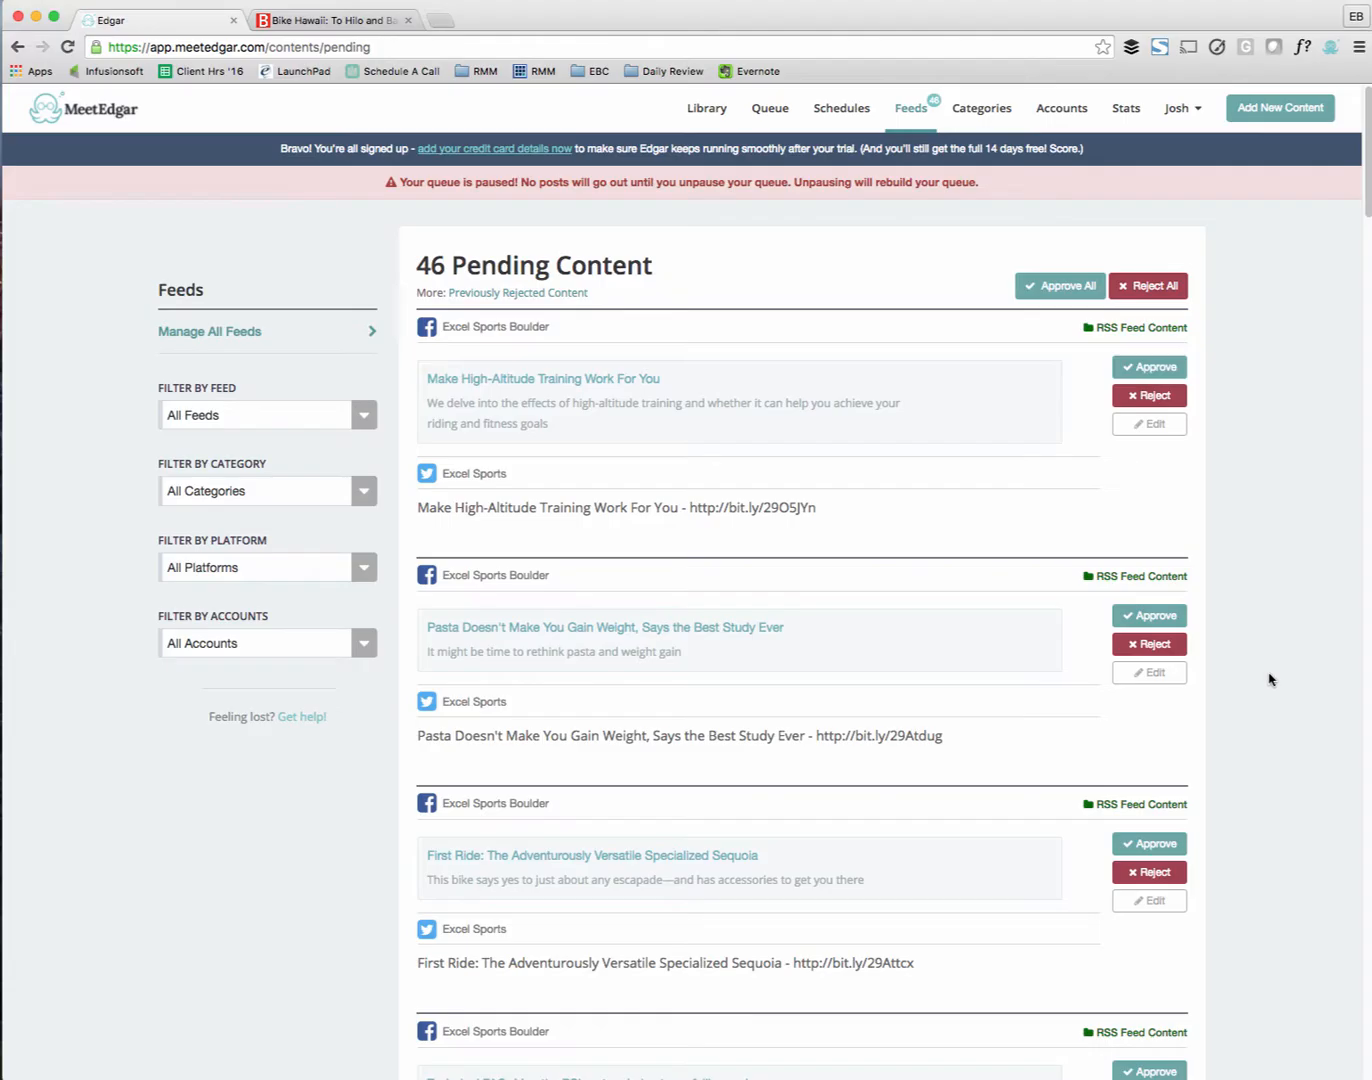
# Reject the pending posts "Pasta Doesn't Make You Gain Weight, Says the Best Study Ever" and "First Ride: The Adventurously Versatile Specialized Sequoia".
pyautogui.scroll(-2, 1270, 679)
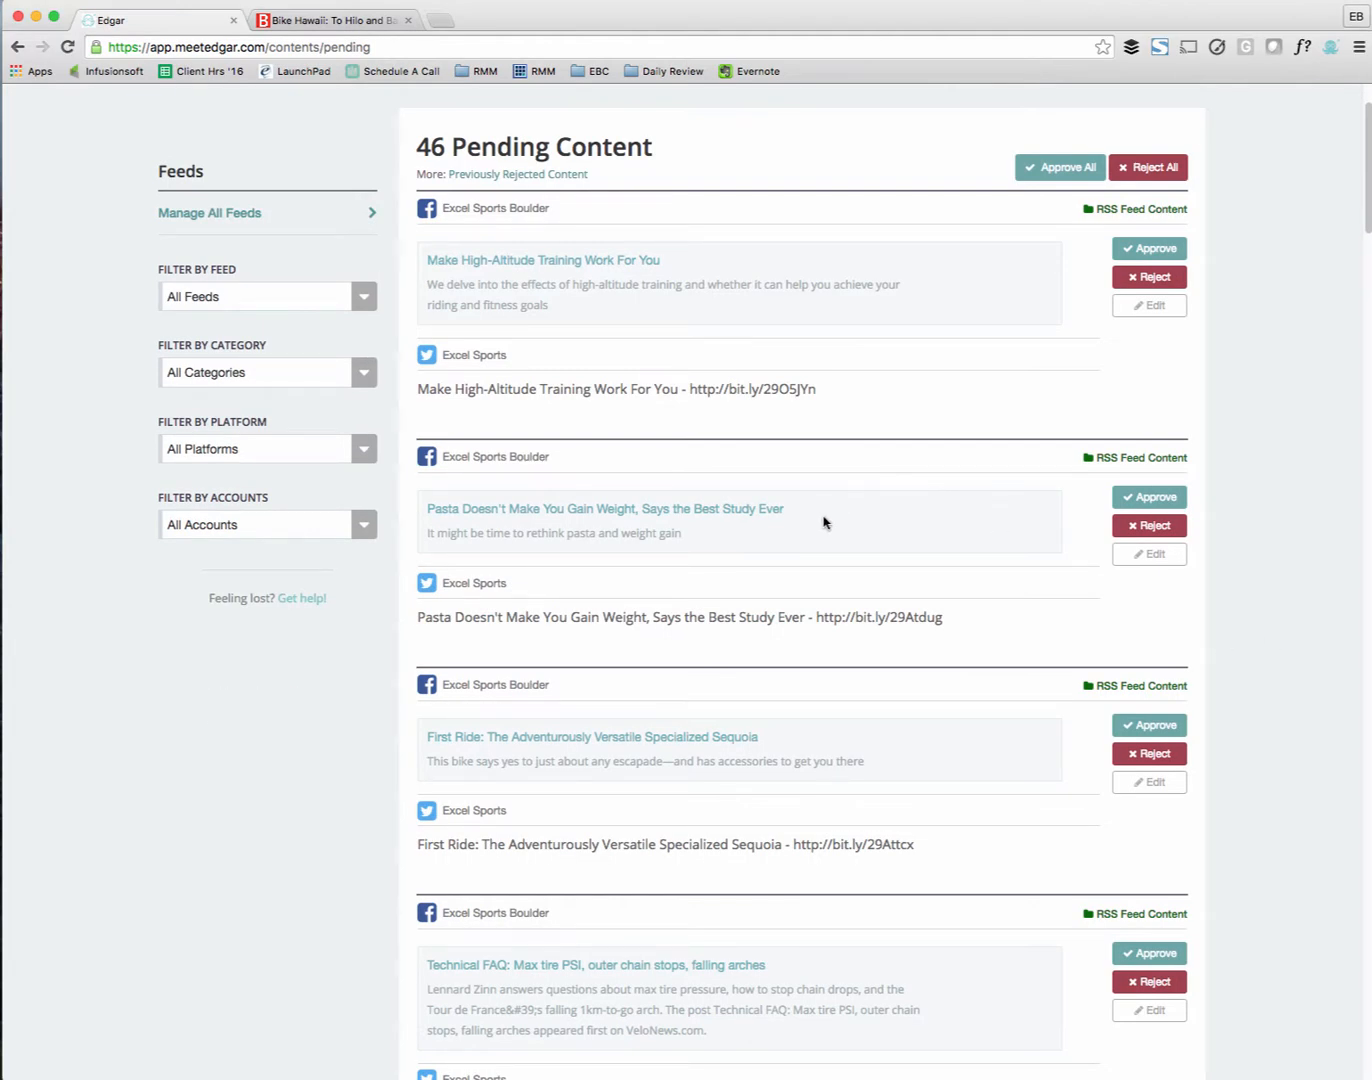
pyautogui.click(1142, 528)
pyautogui.click(1142, 529)
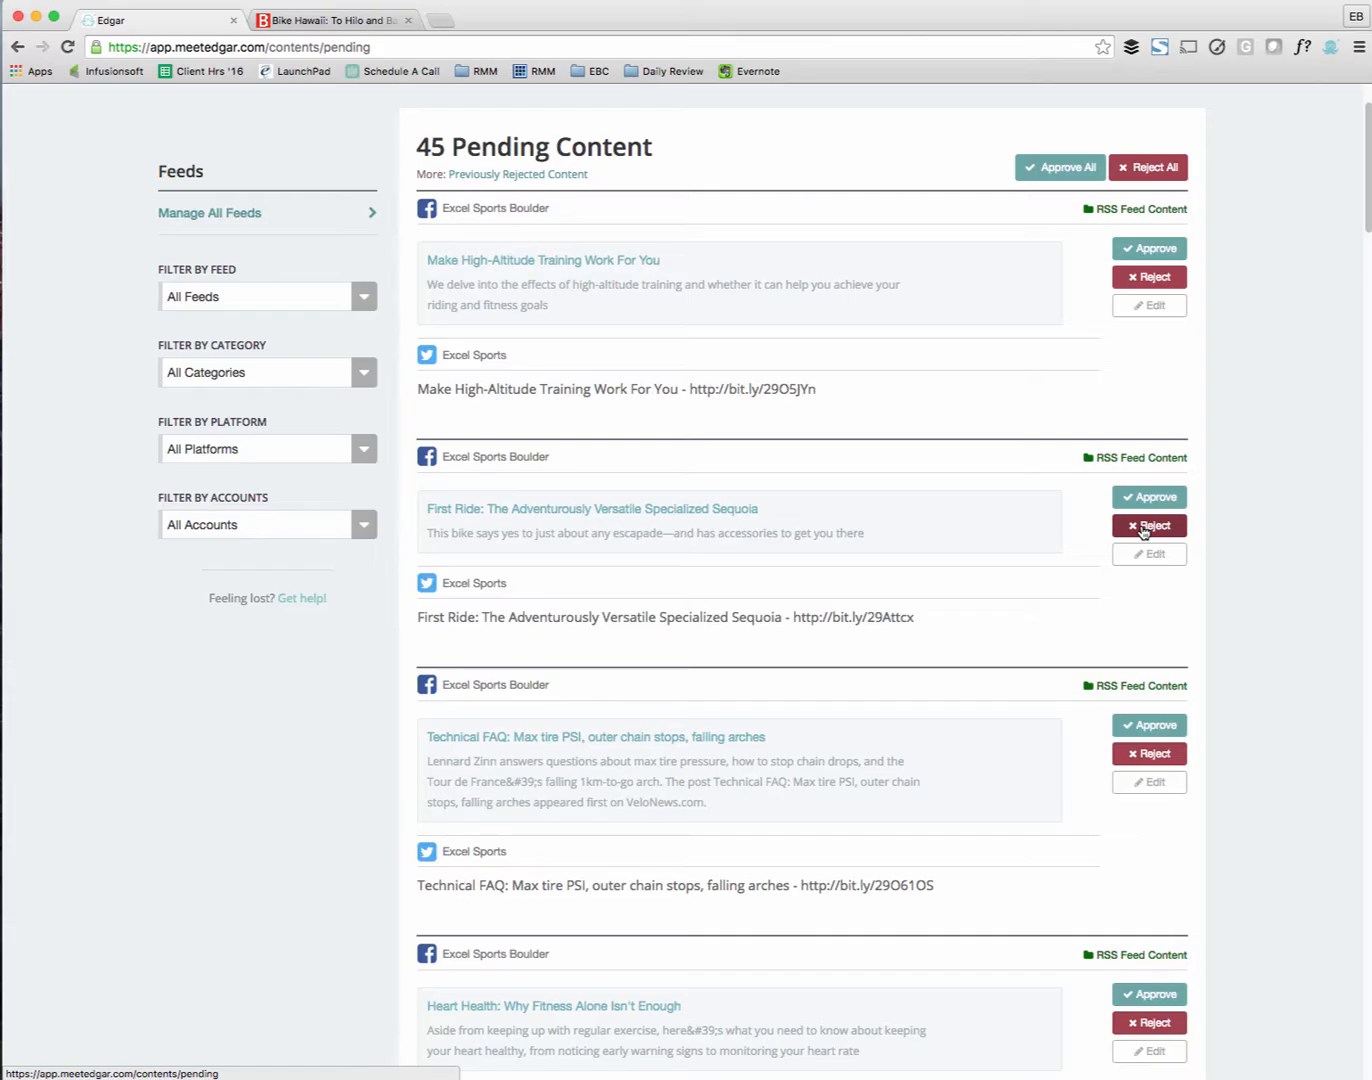
pyautogui.click(1143, 529)
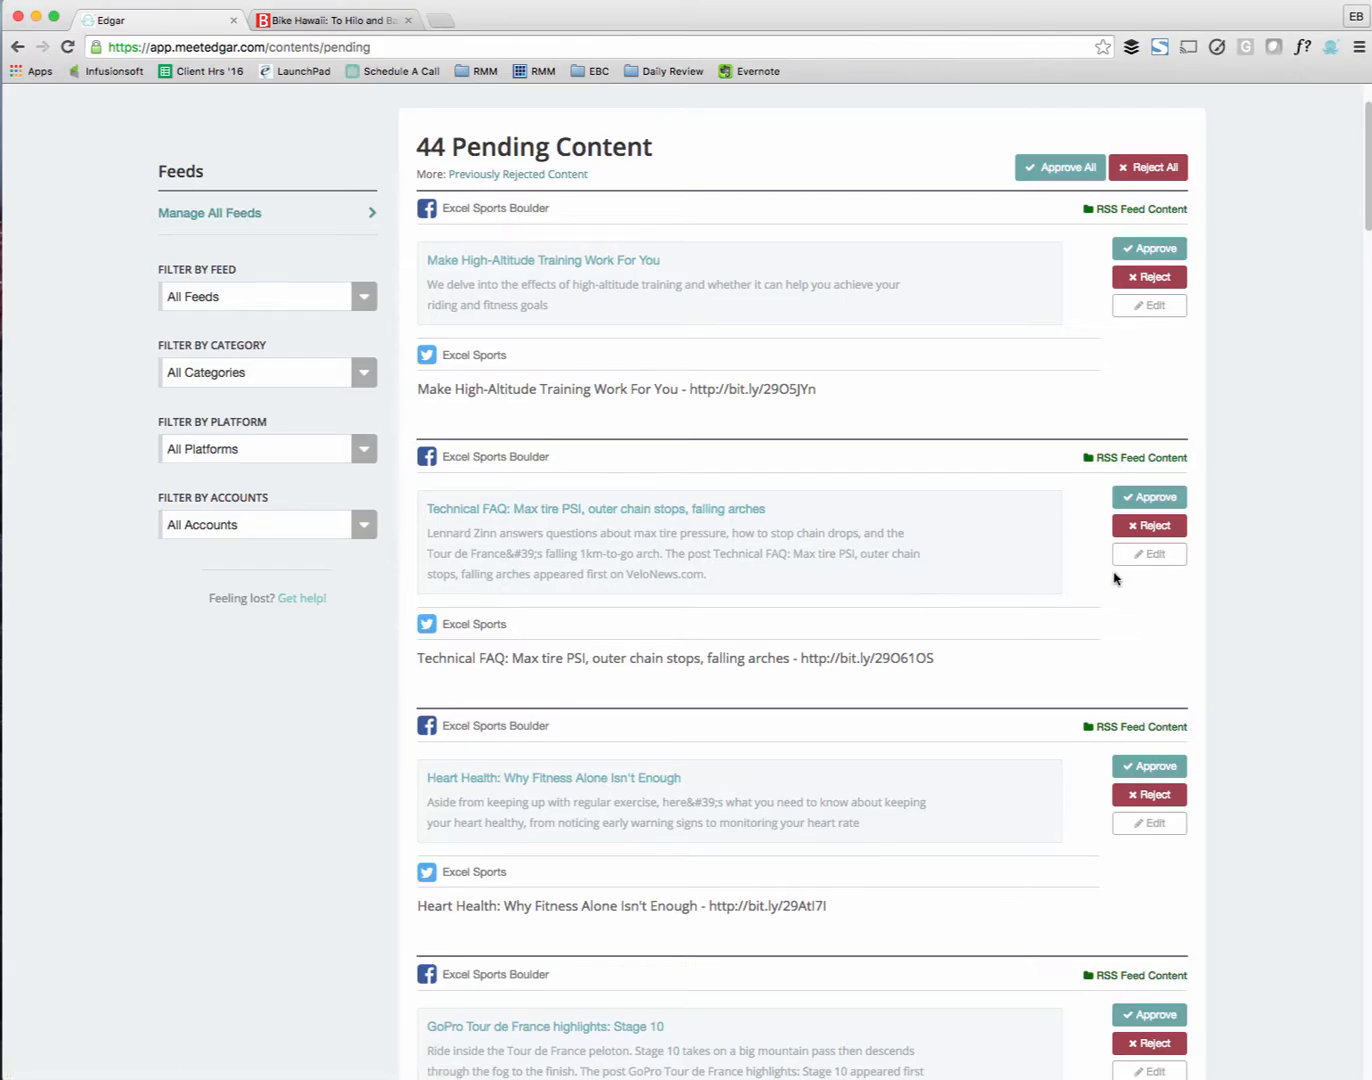
# Open the pending "Technical FAQ: Max tire PSI" post for editing and set its category to Articles & Advocacy.
pyautogui.click(1149, 561)
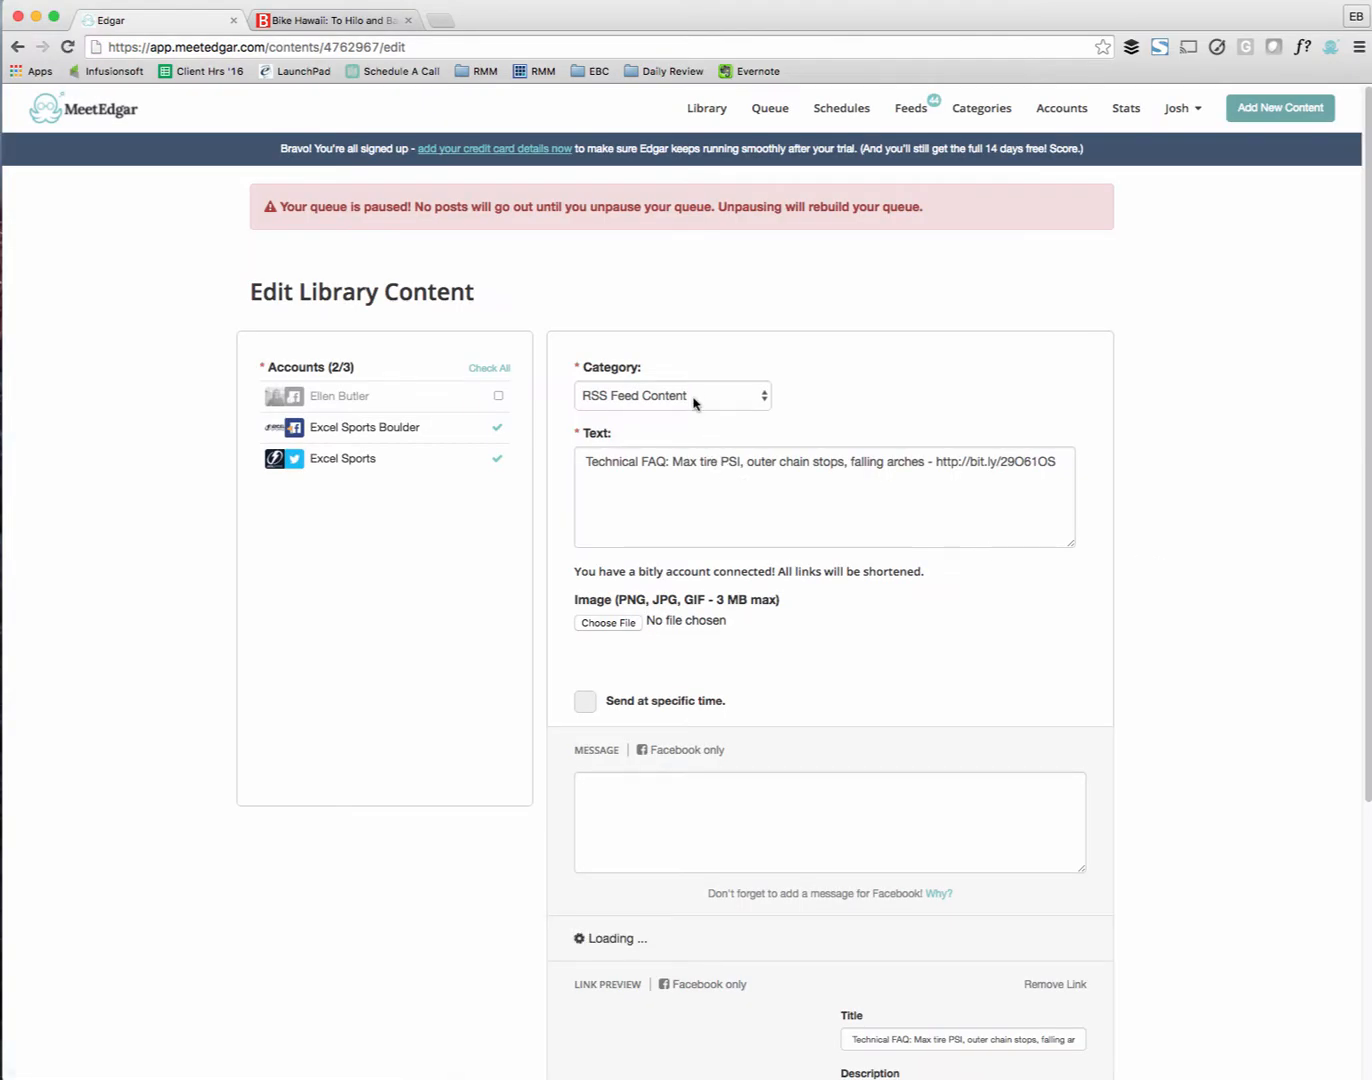
pyautogui.click(652, 400)
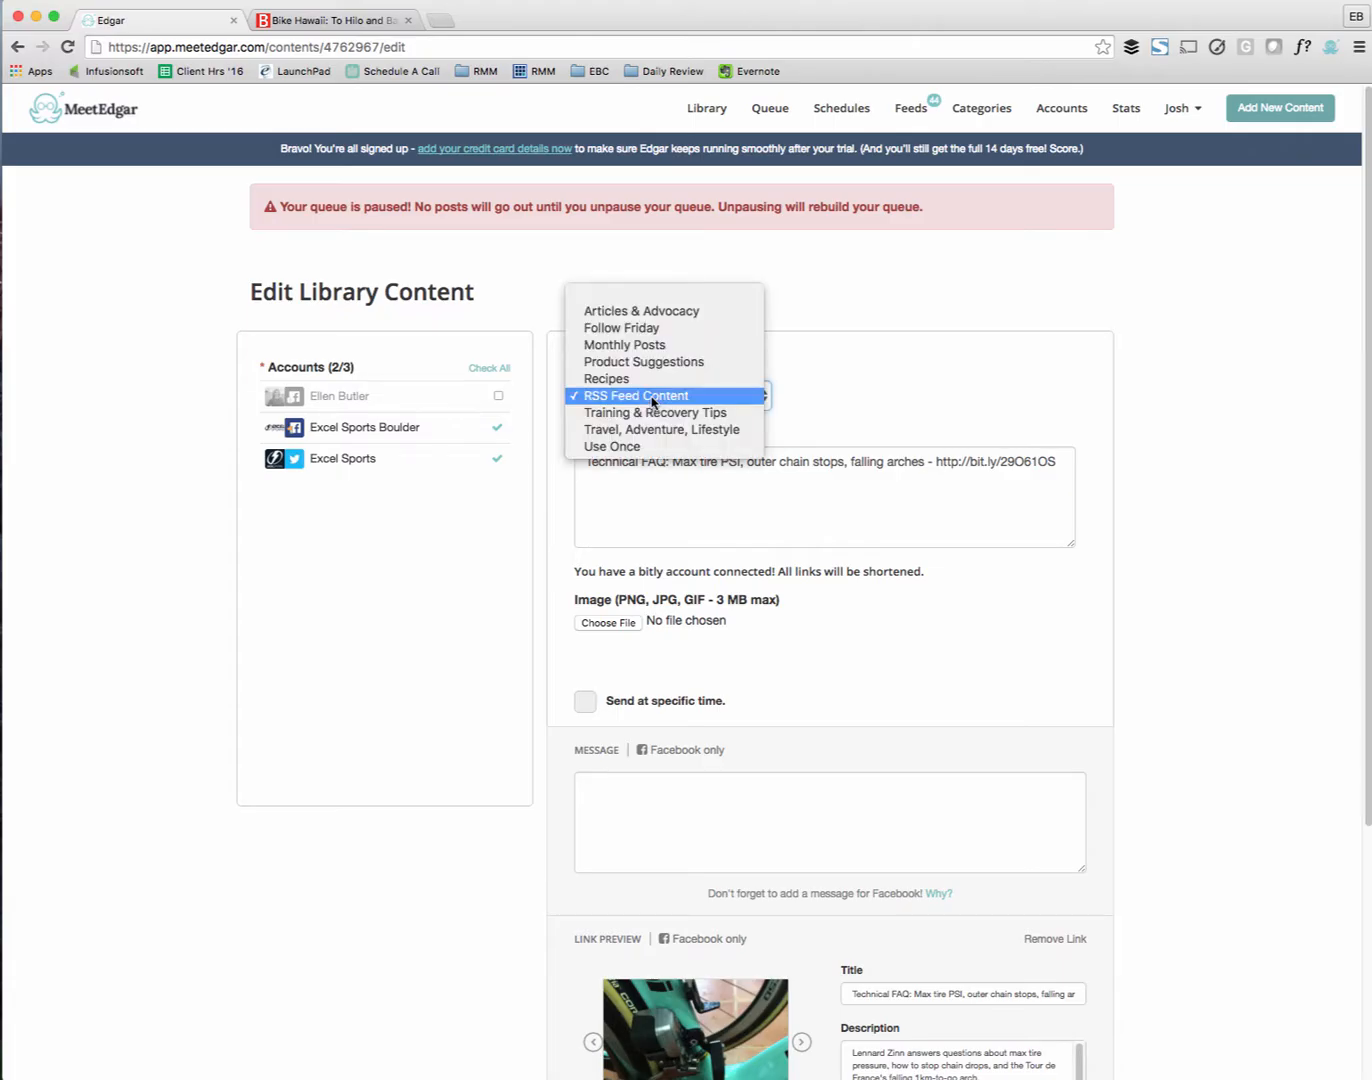
pyautogui.click(654, 320)
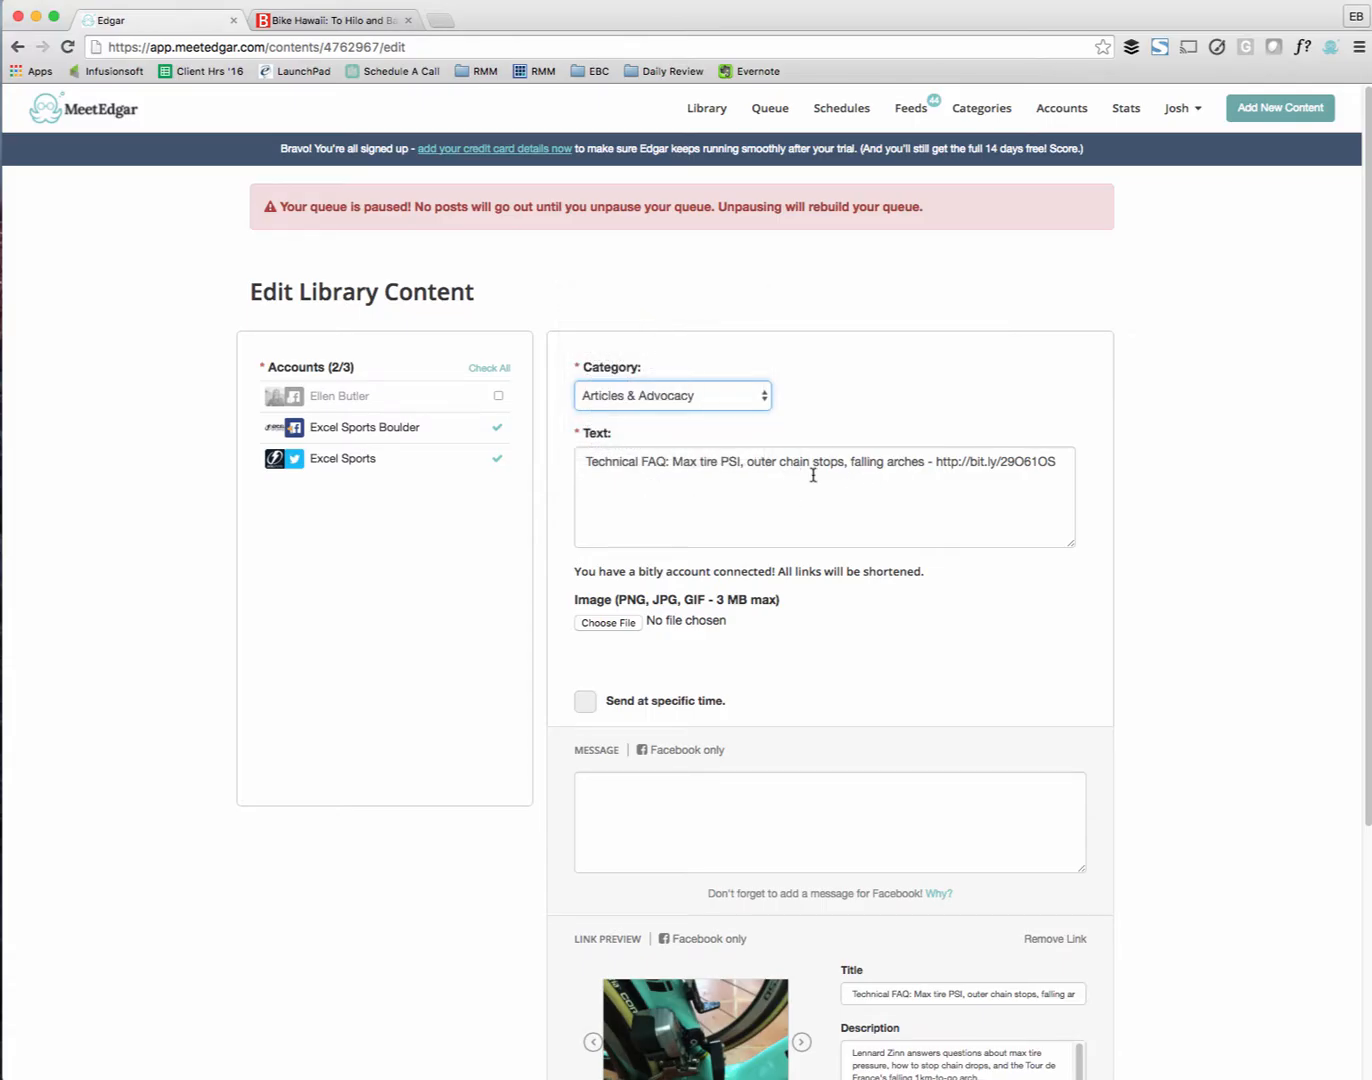
# Copy the Technical FAQ post's text with its bit.ly link into the Facebook-only message.
pyautogui.scroll(-3, 886, 520)
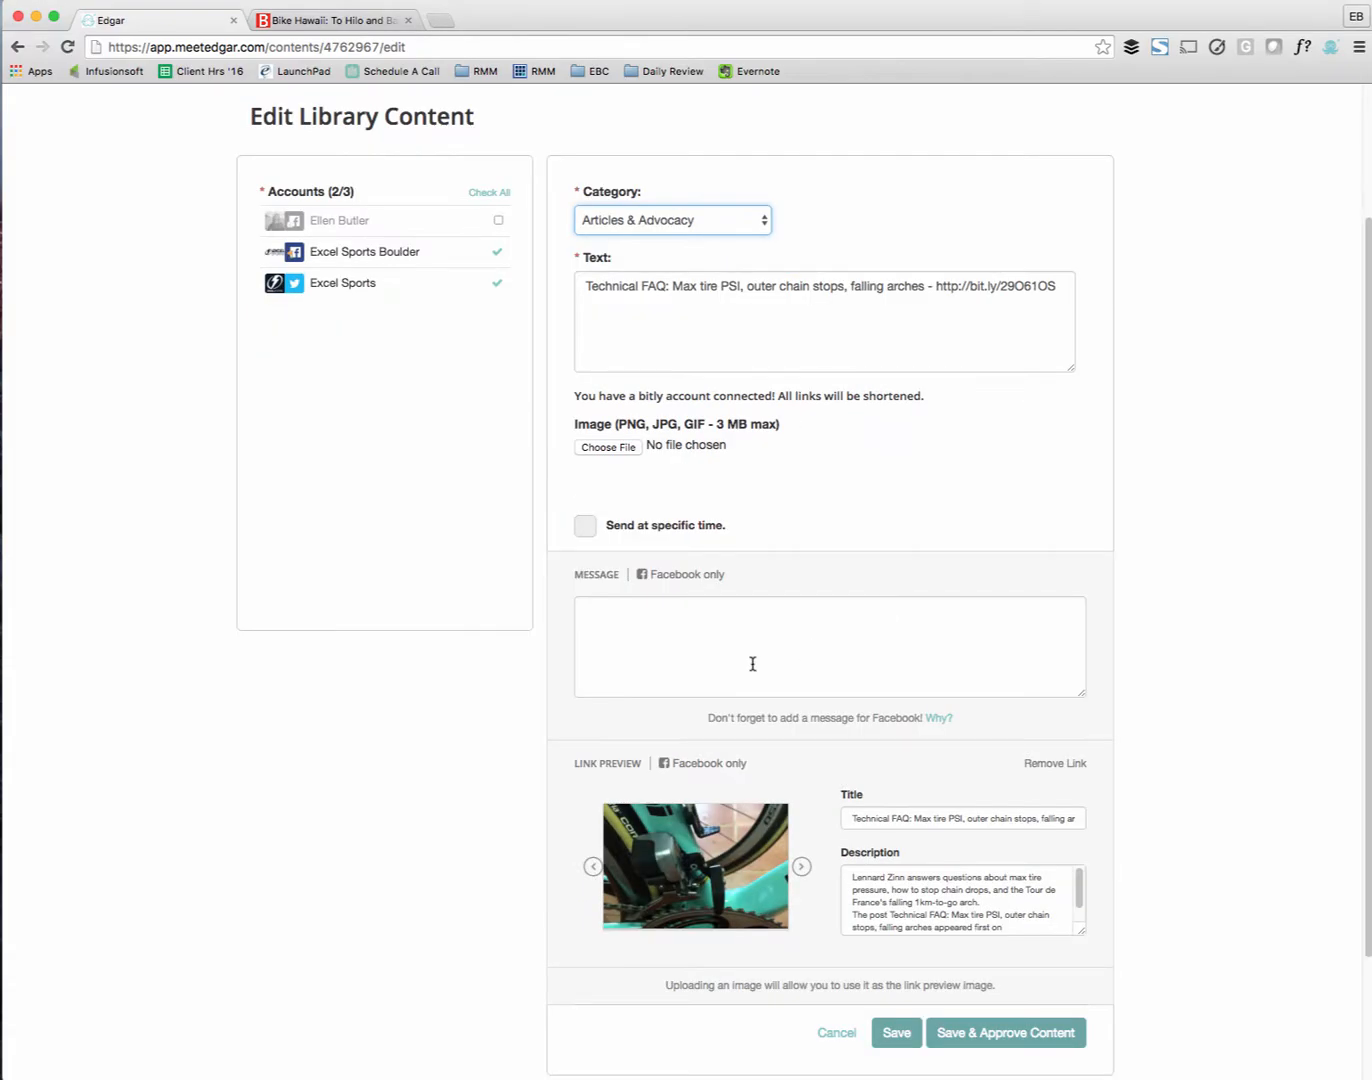
pyautogui.tripleClick(877, 286)
pyautogui.hotkey('ctrl', 'c')
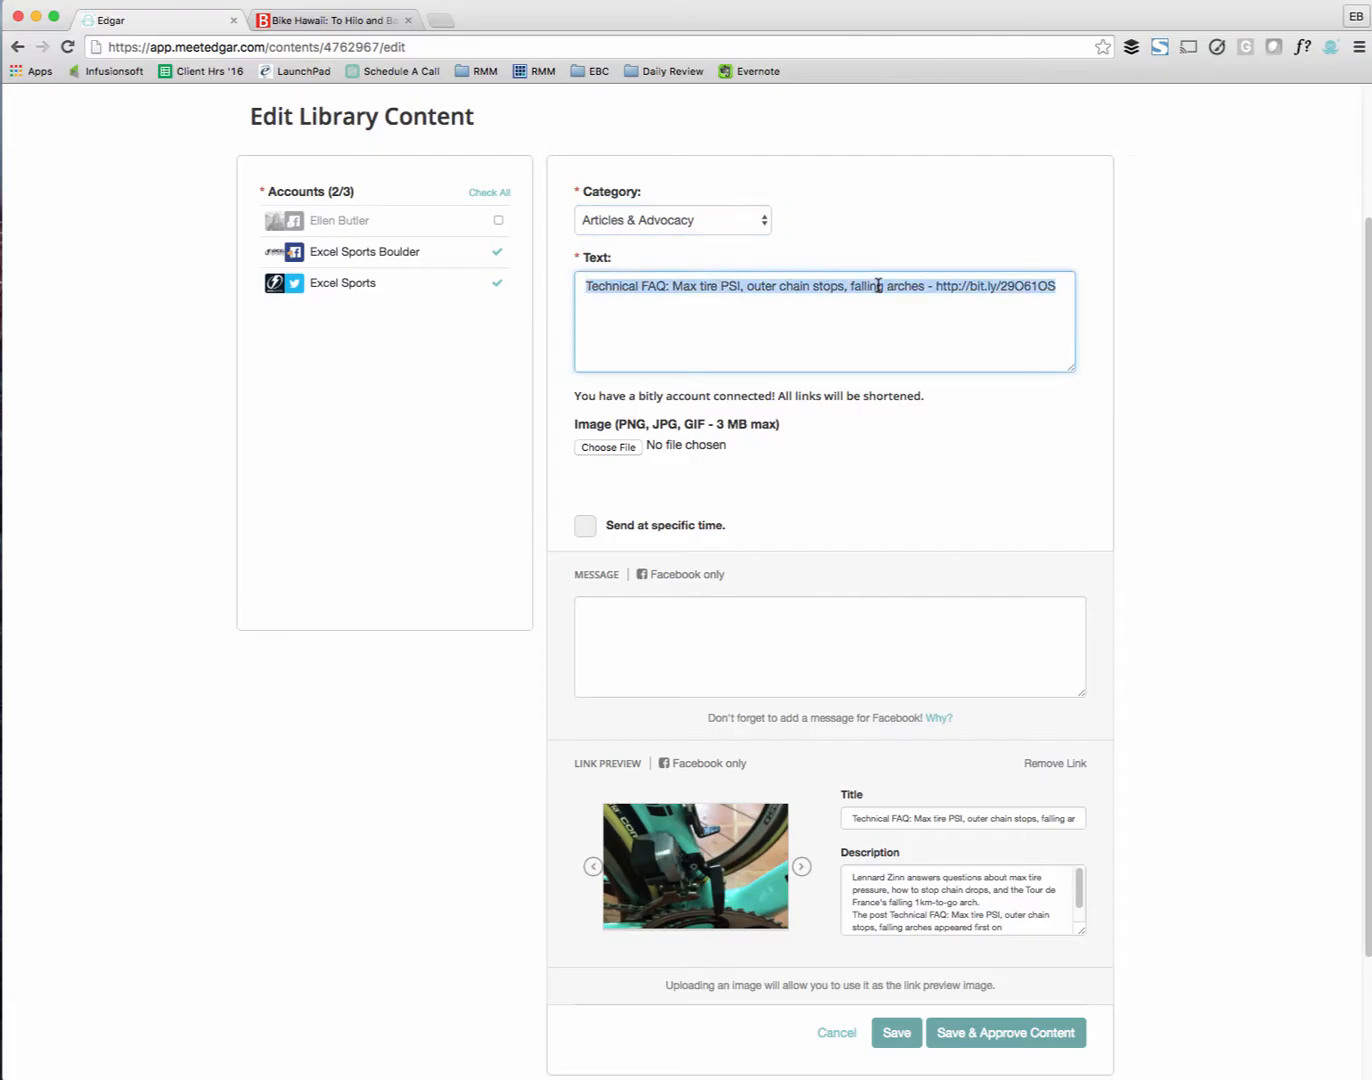
pyautogui.click(873, 633)
pyautogui.hotkey('ctrl', 'v')
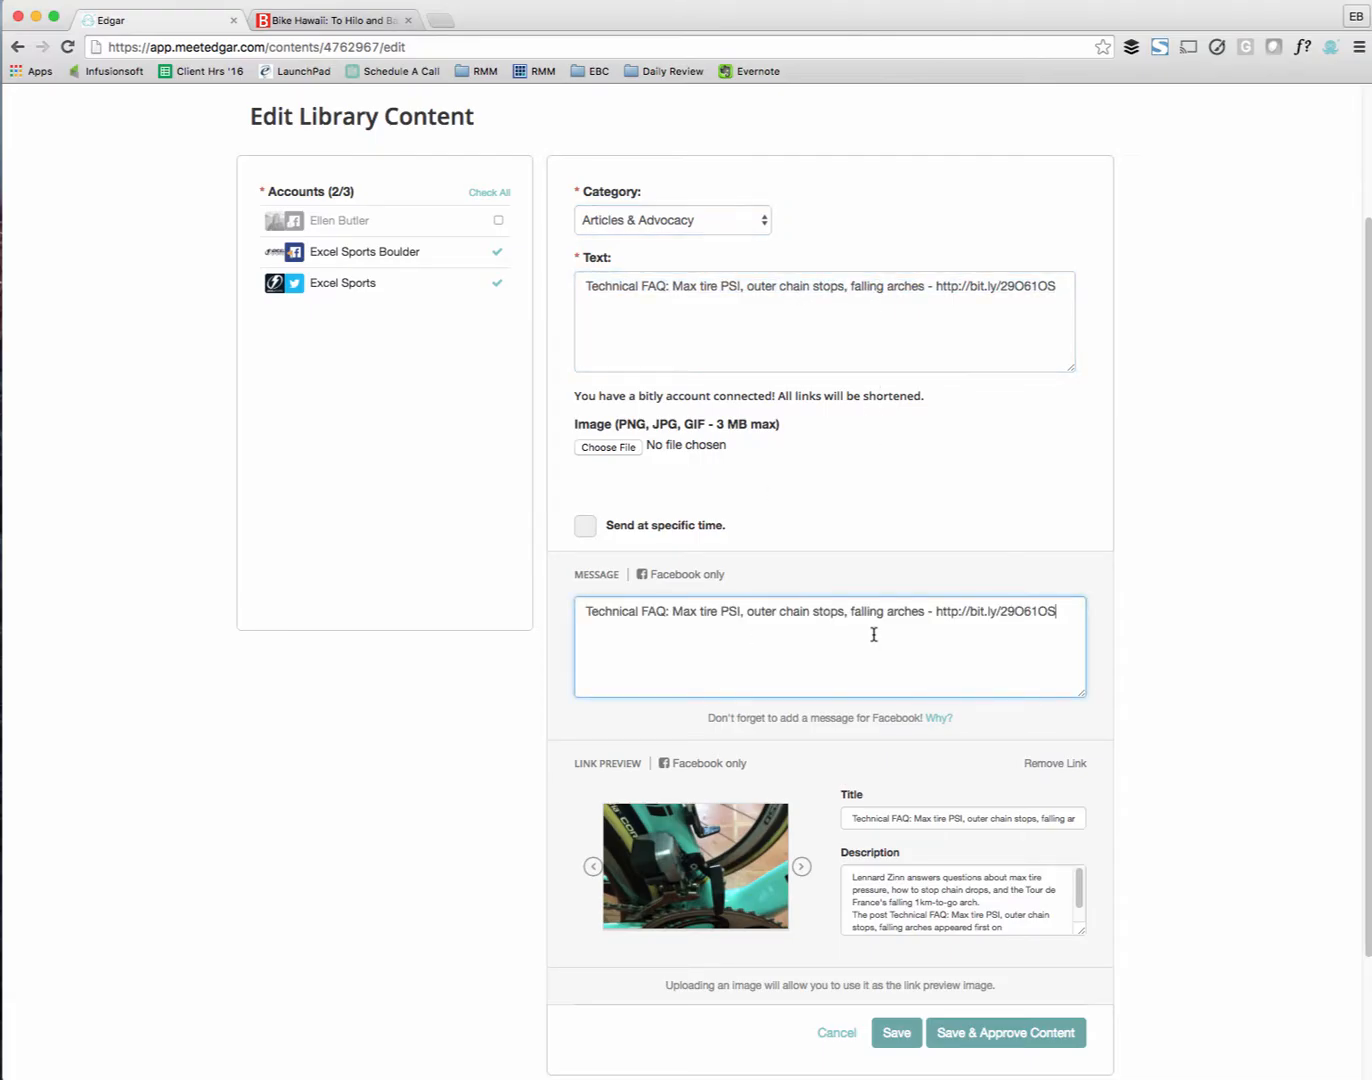
pyautogui.scroll(-3, 870, 640)
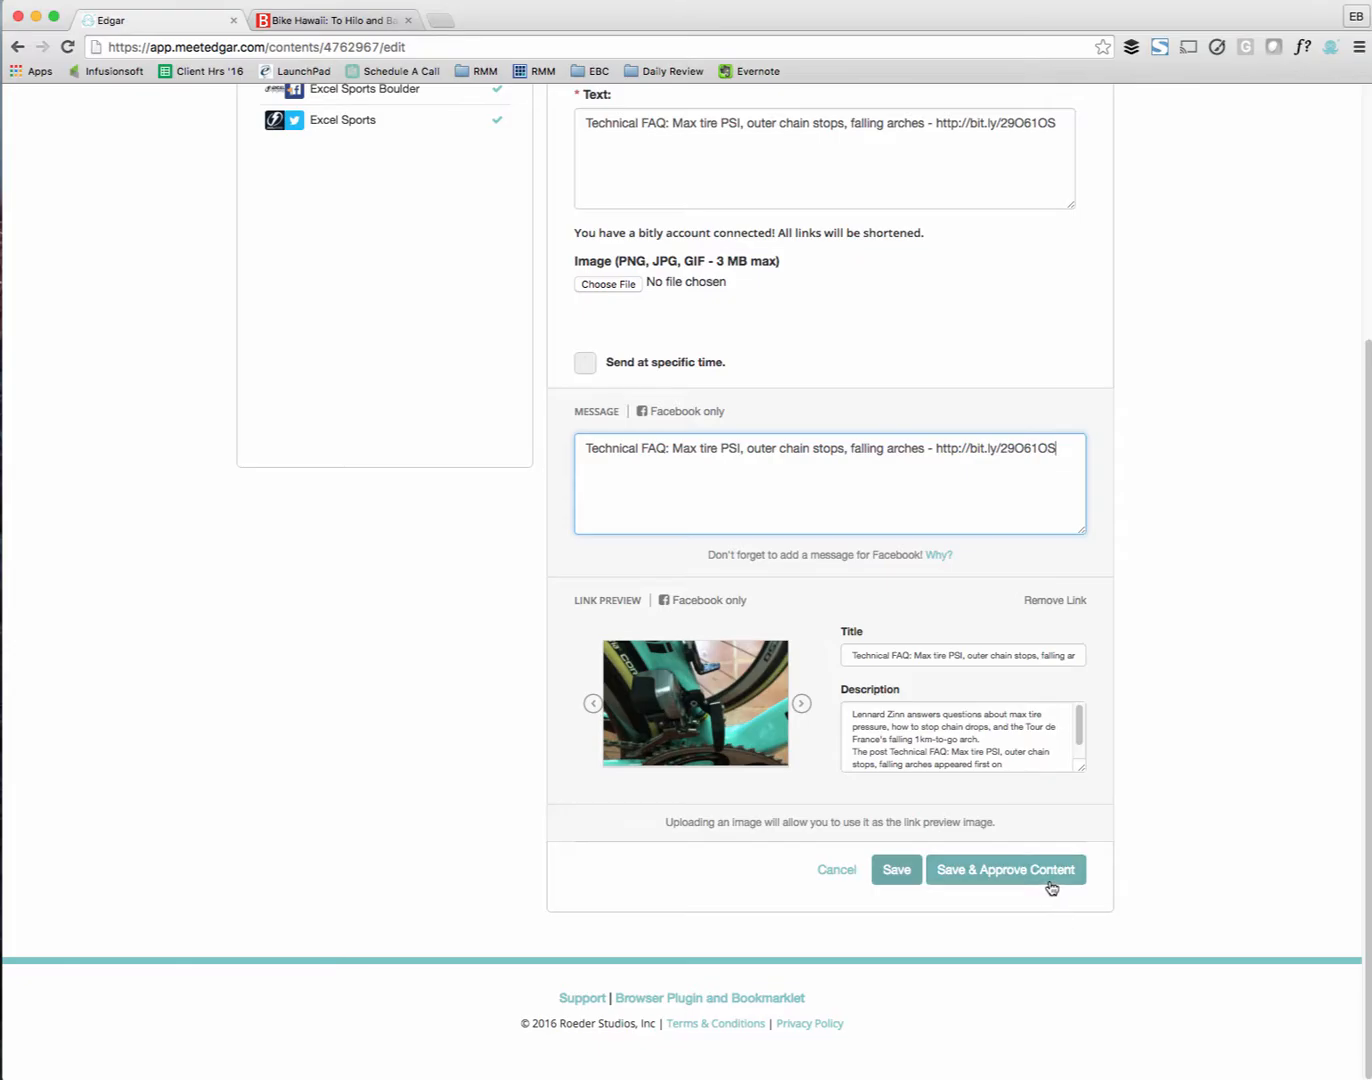
pyautogui.scroll(6, 1050, 890)
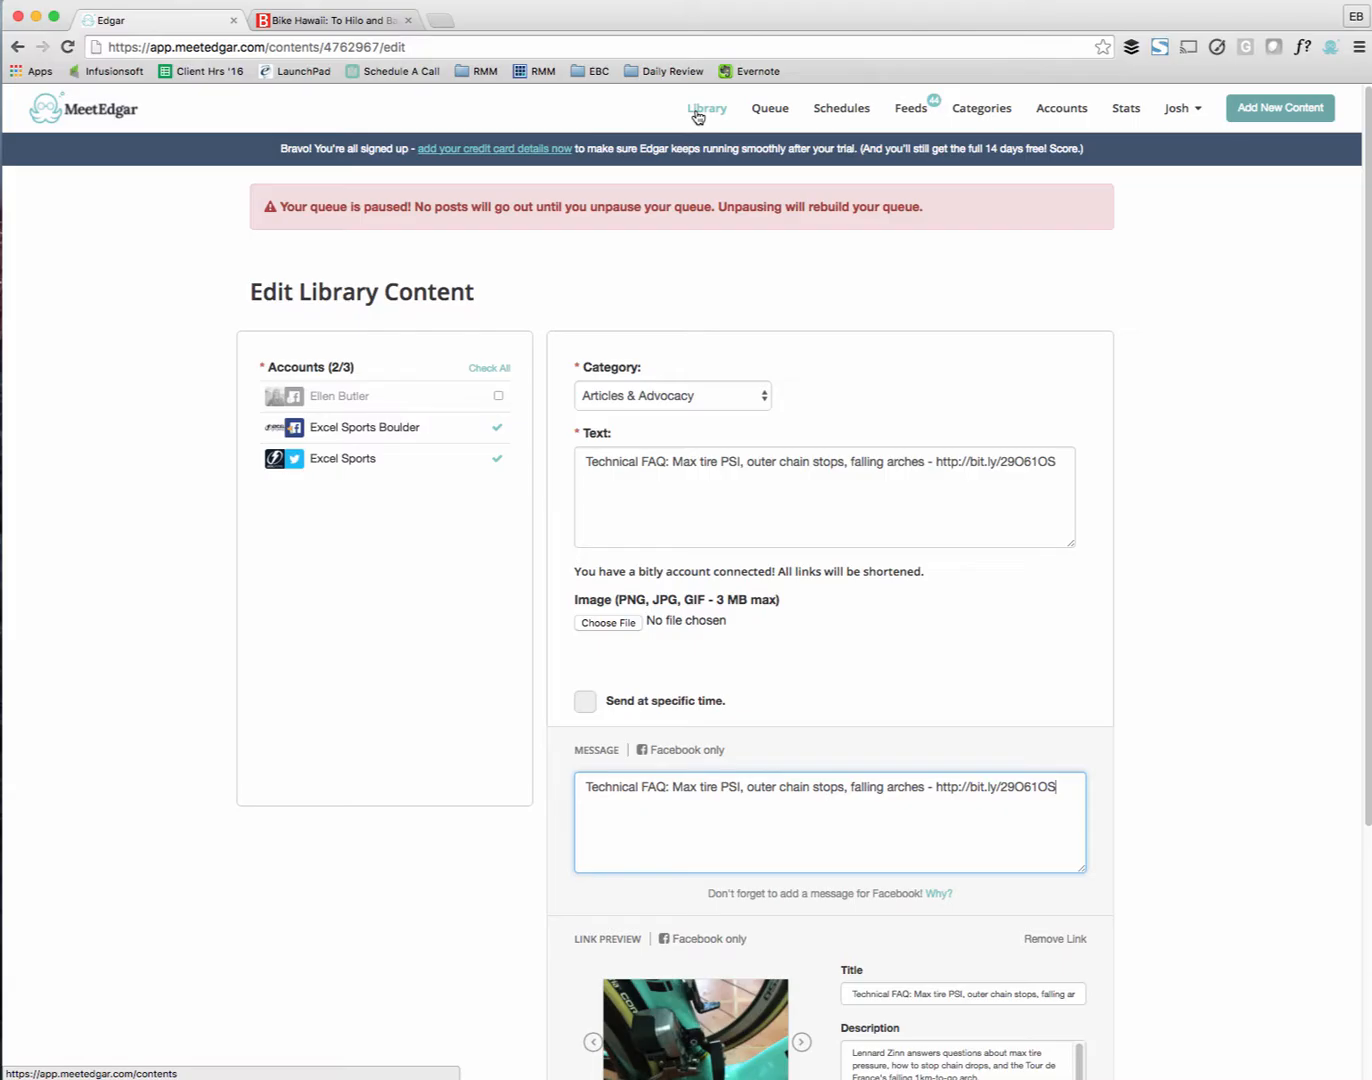
# Filter the library to the Recipes category and open the weekly account schedule.
pyautogui.click(698, 112)
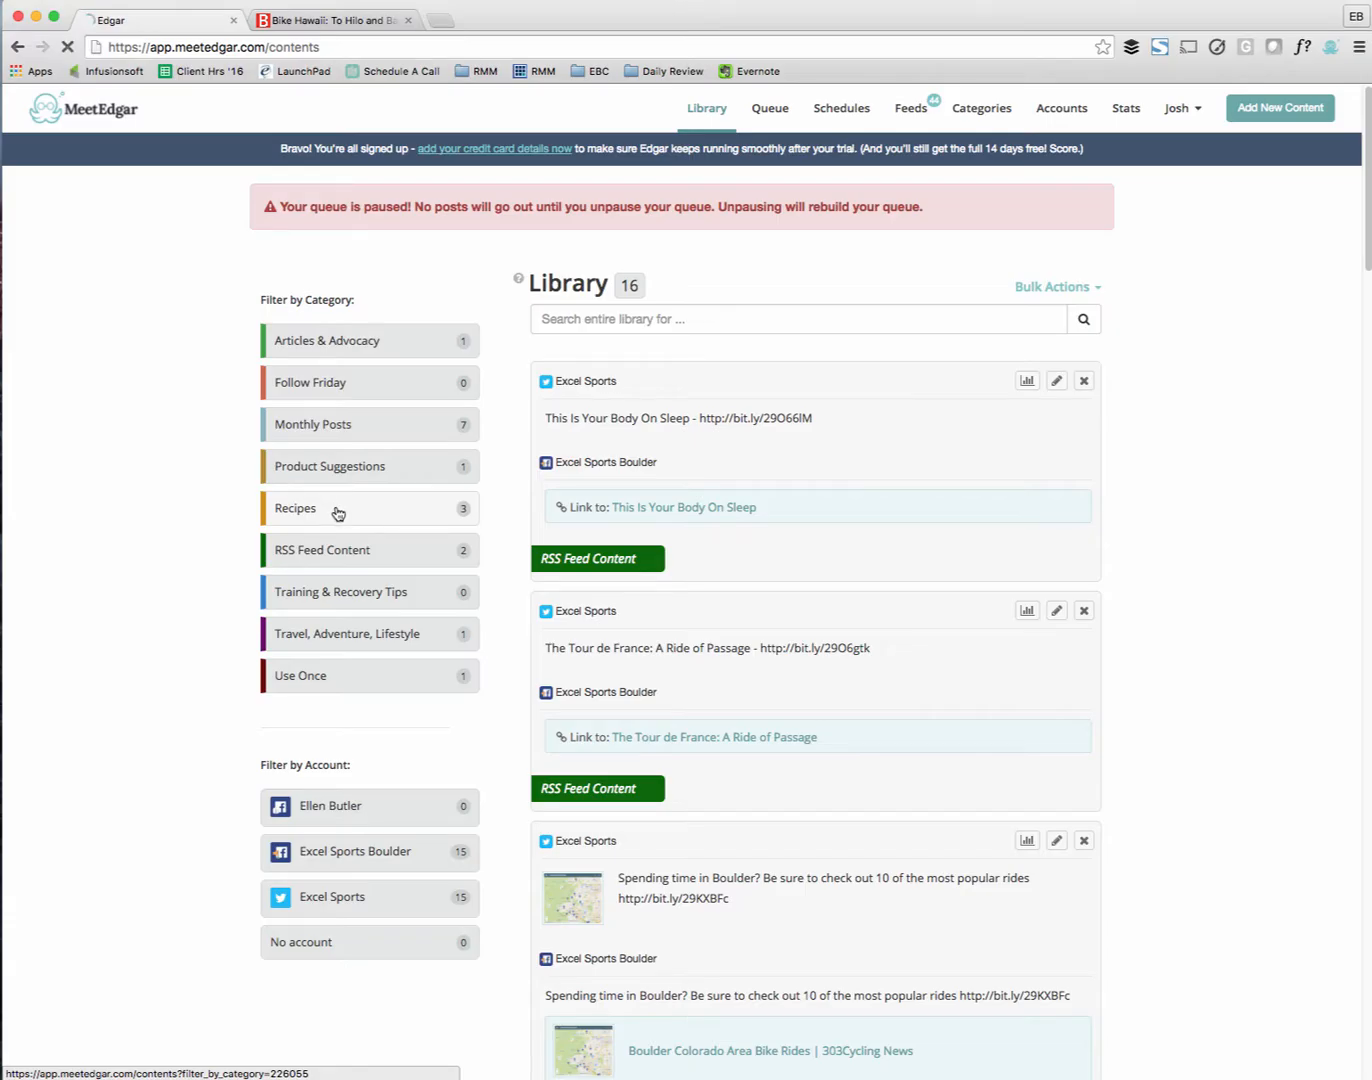
pyautogui.click(335, 512)
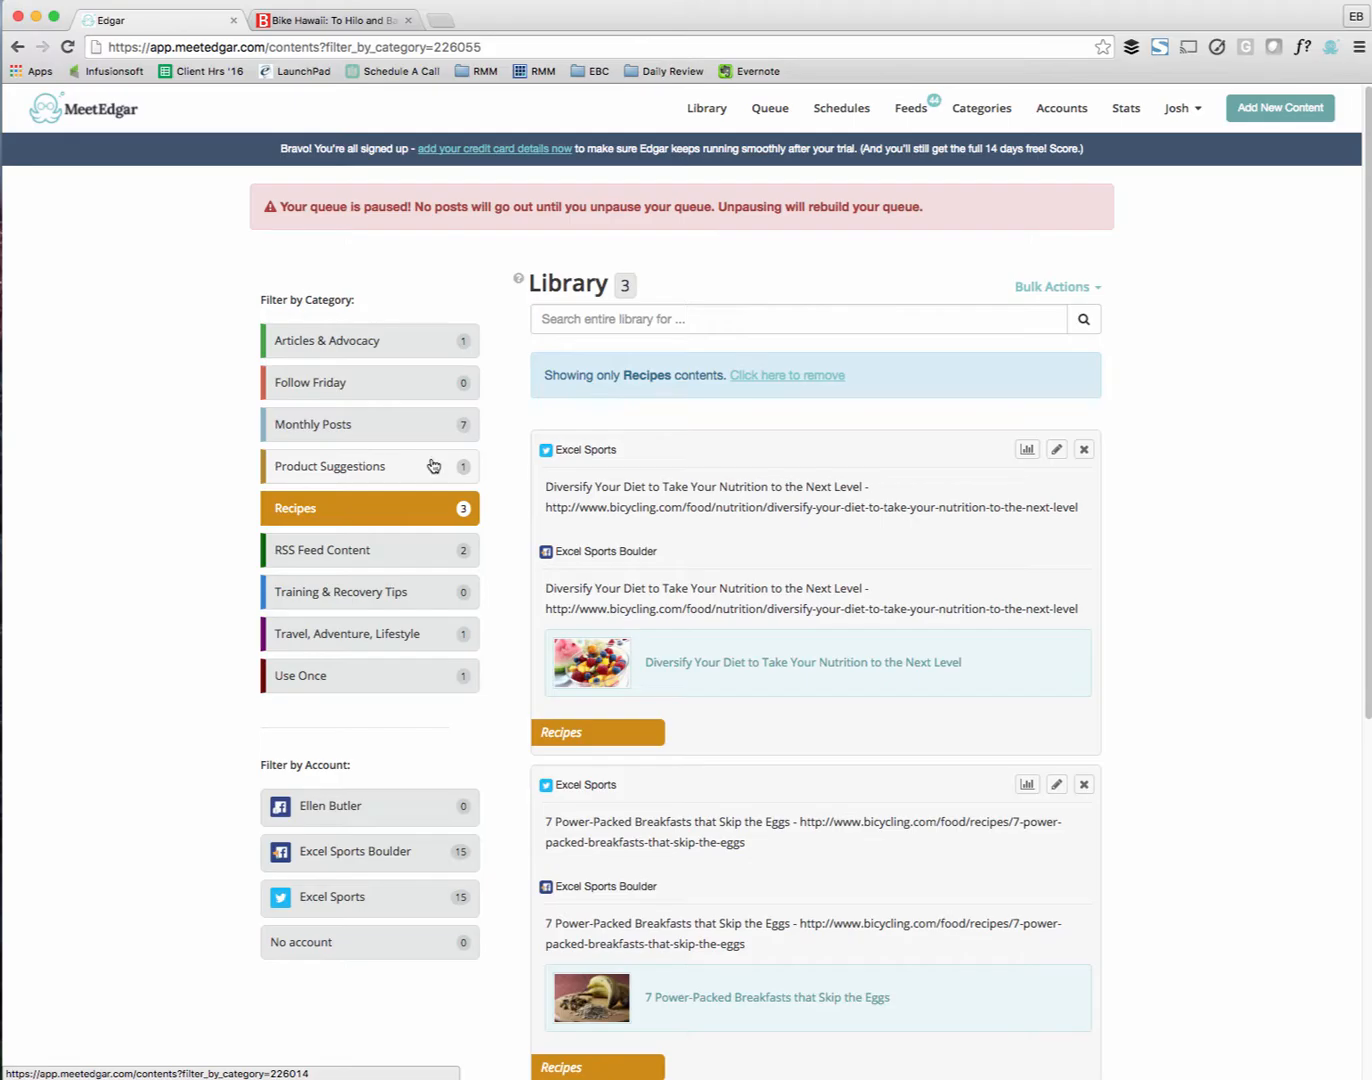
pyautogui.click(842, 116)
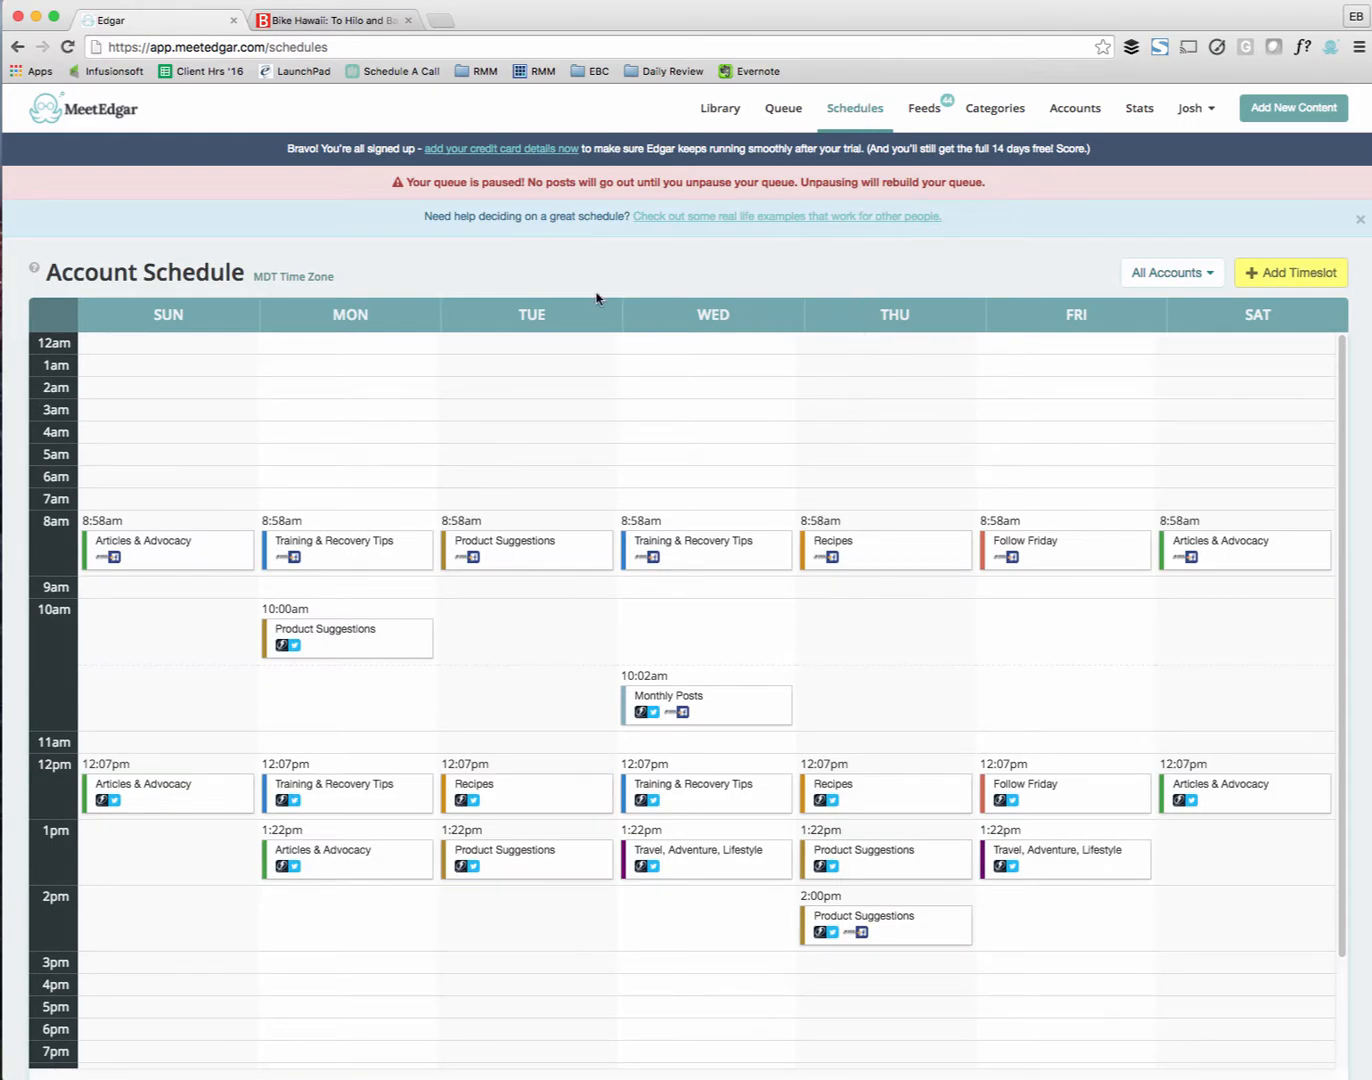
# Open the real-life schedule examples in a new tab and review the posting schedule article and its Super simple example.
pyautogui.rightClick(672, 220)
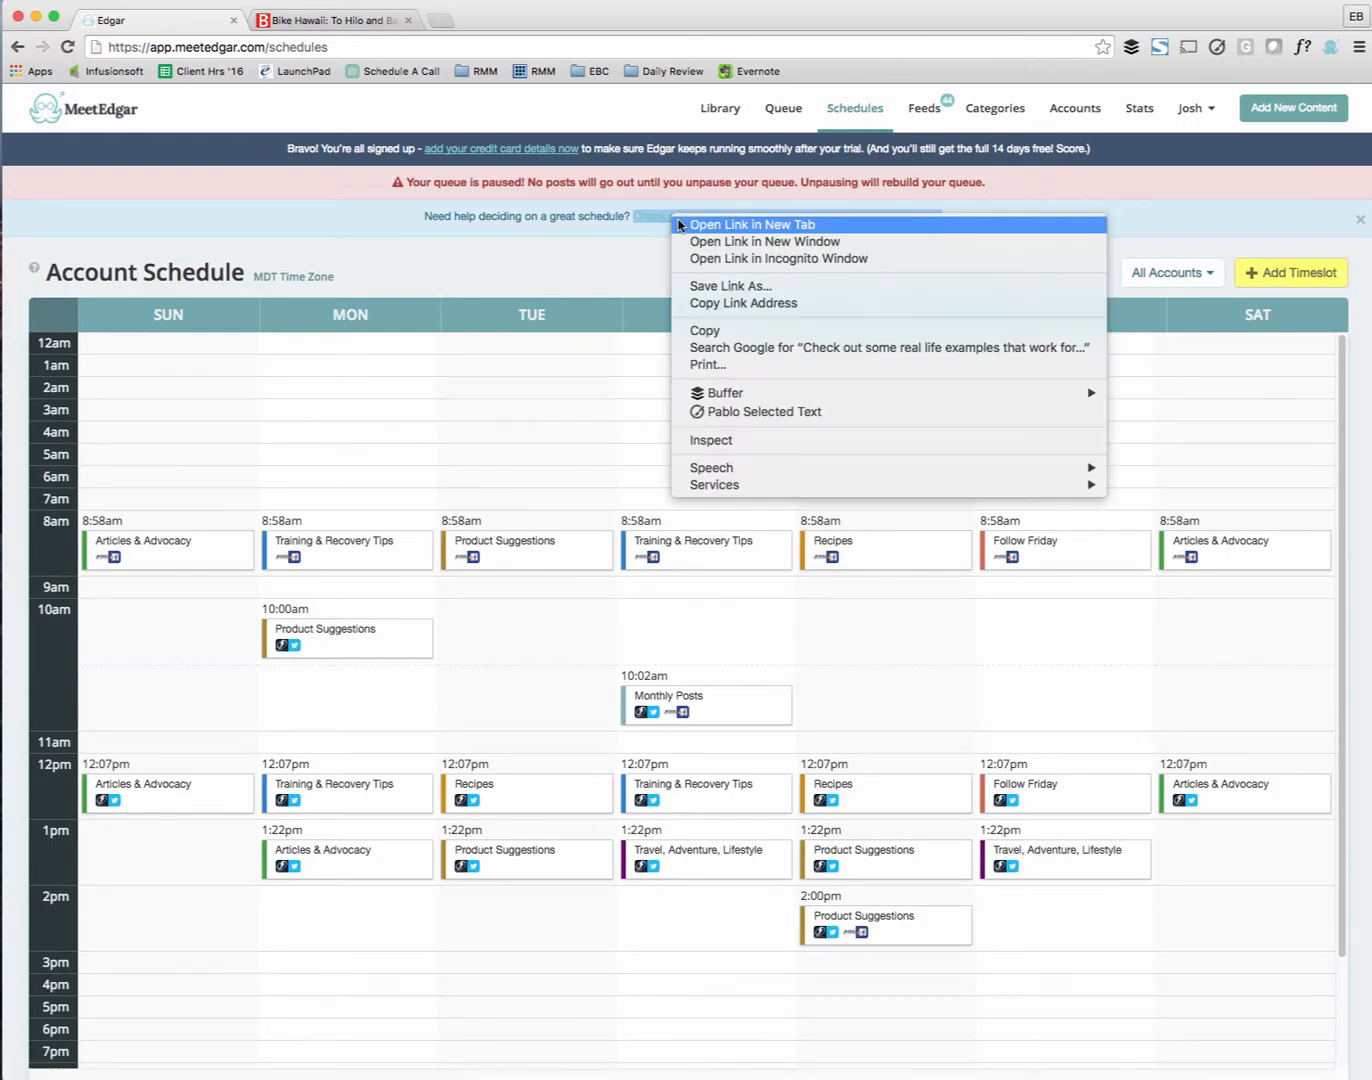
pyautogui.click(679, 224)
pyautogui.click(345, 23)
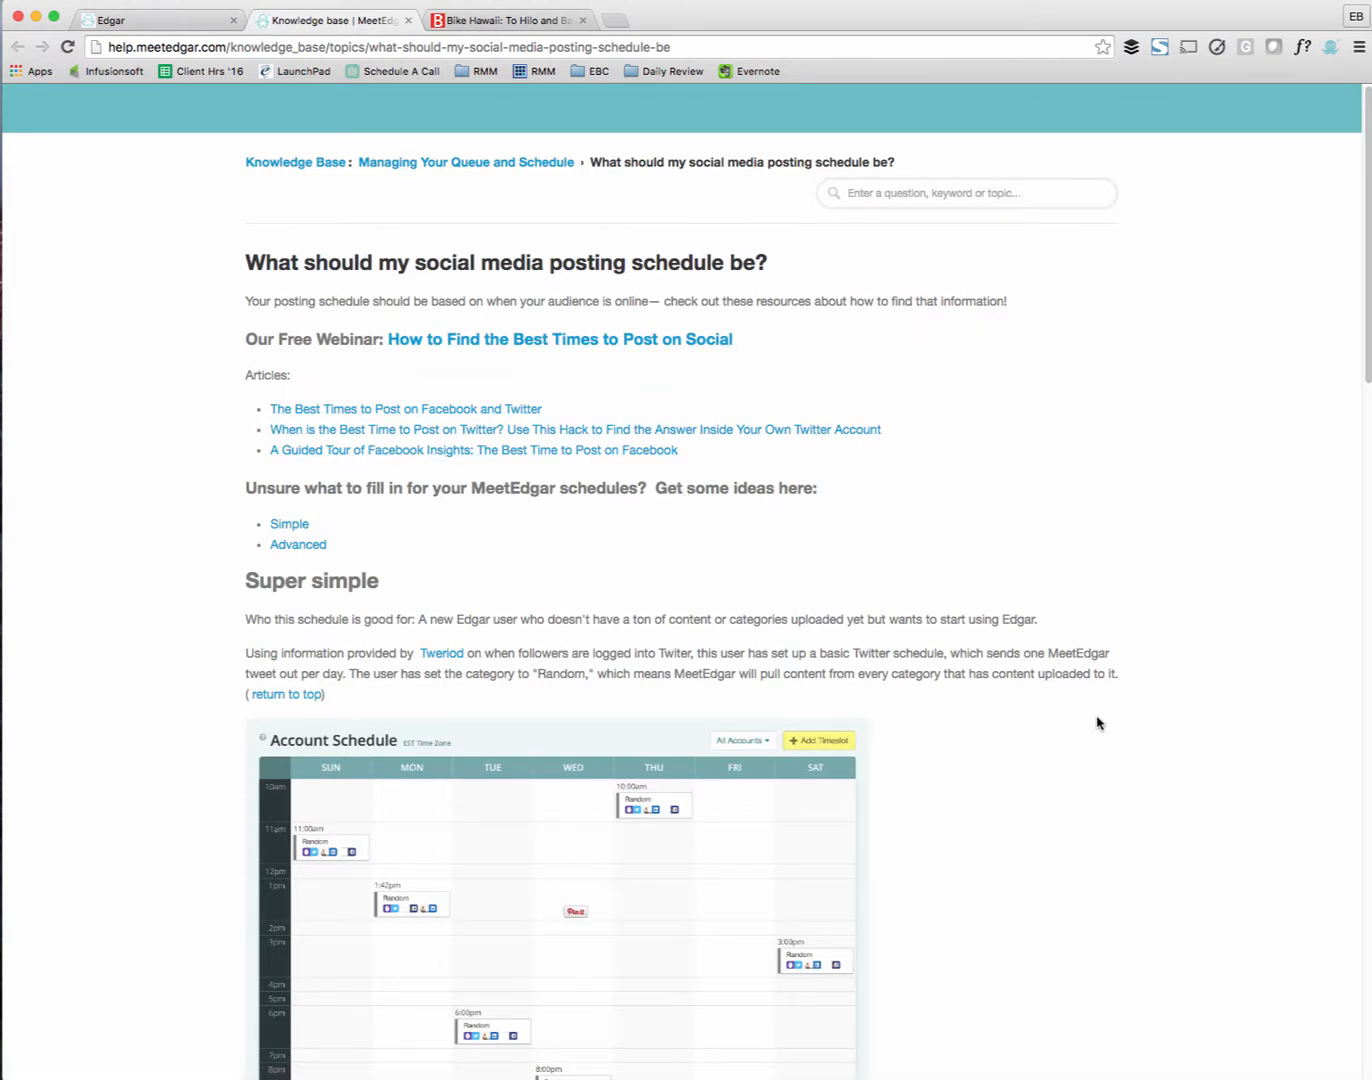
pyautogui.scroll(-2, 967, 885)
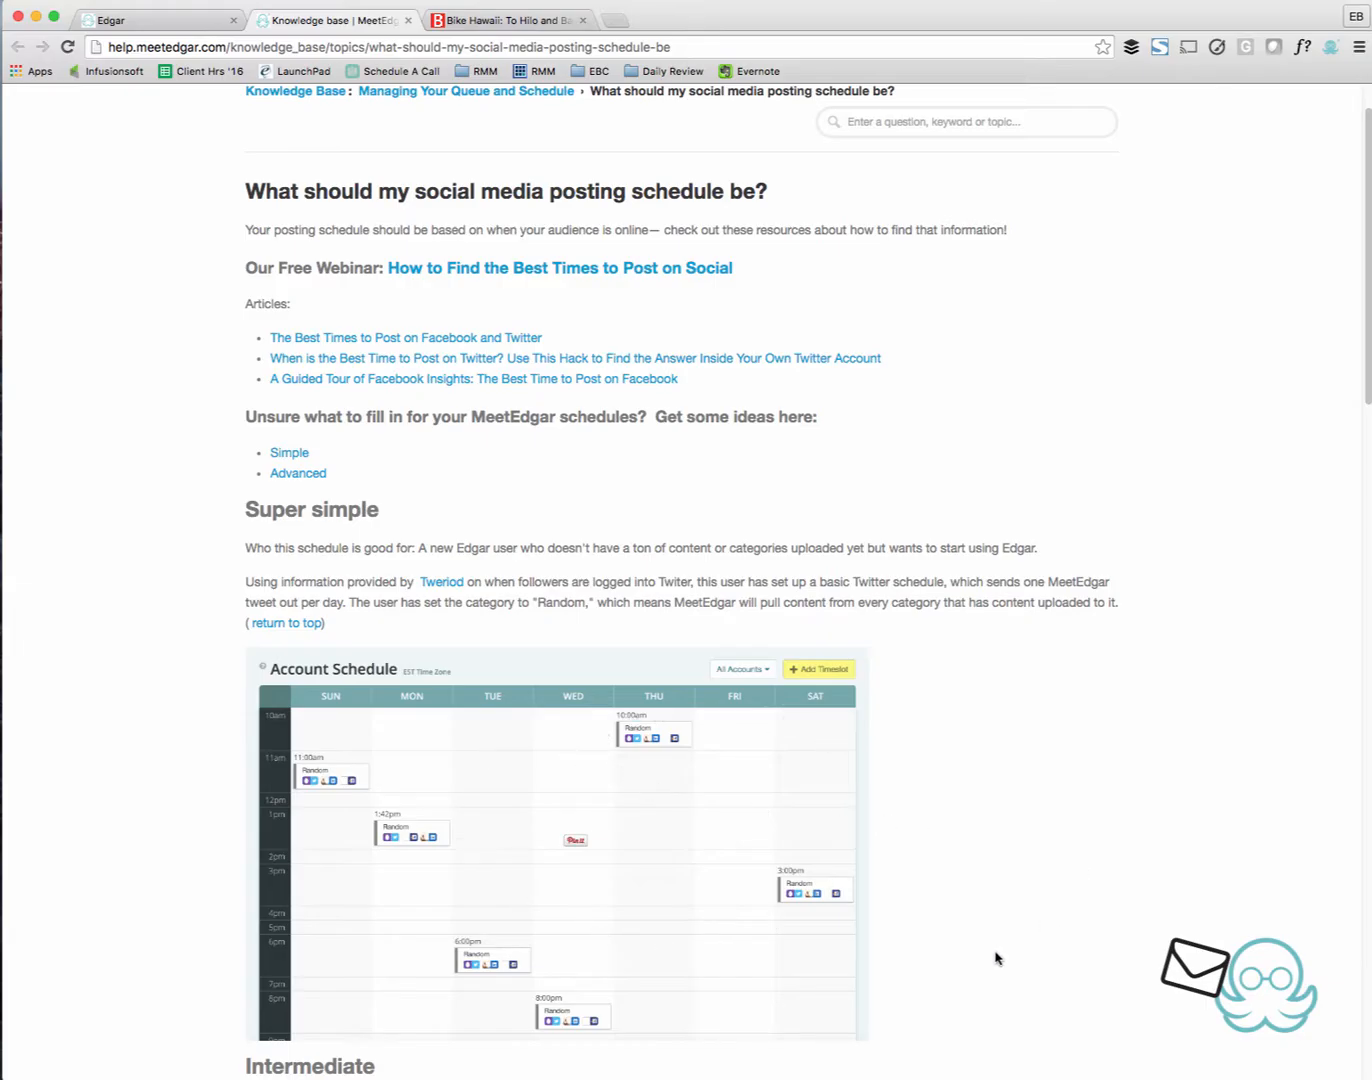
pyautogui.moveTo(321, 769)
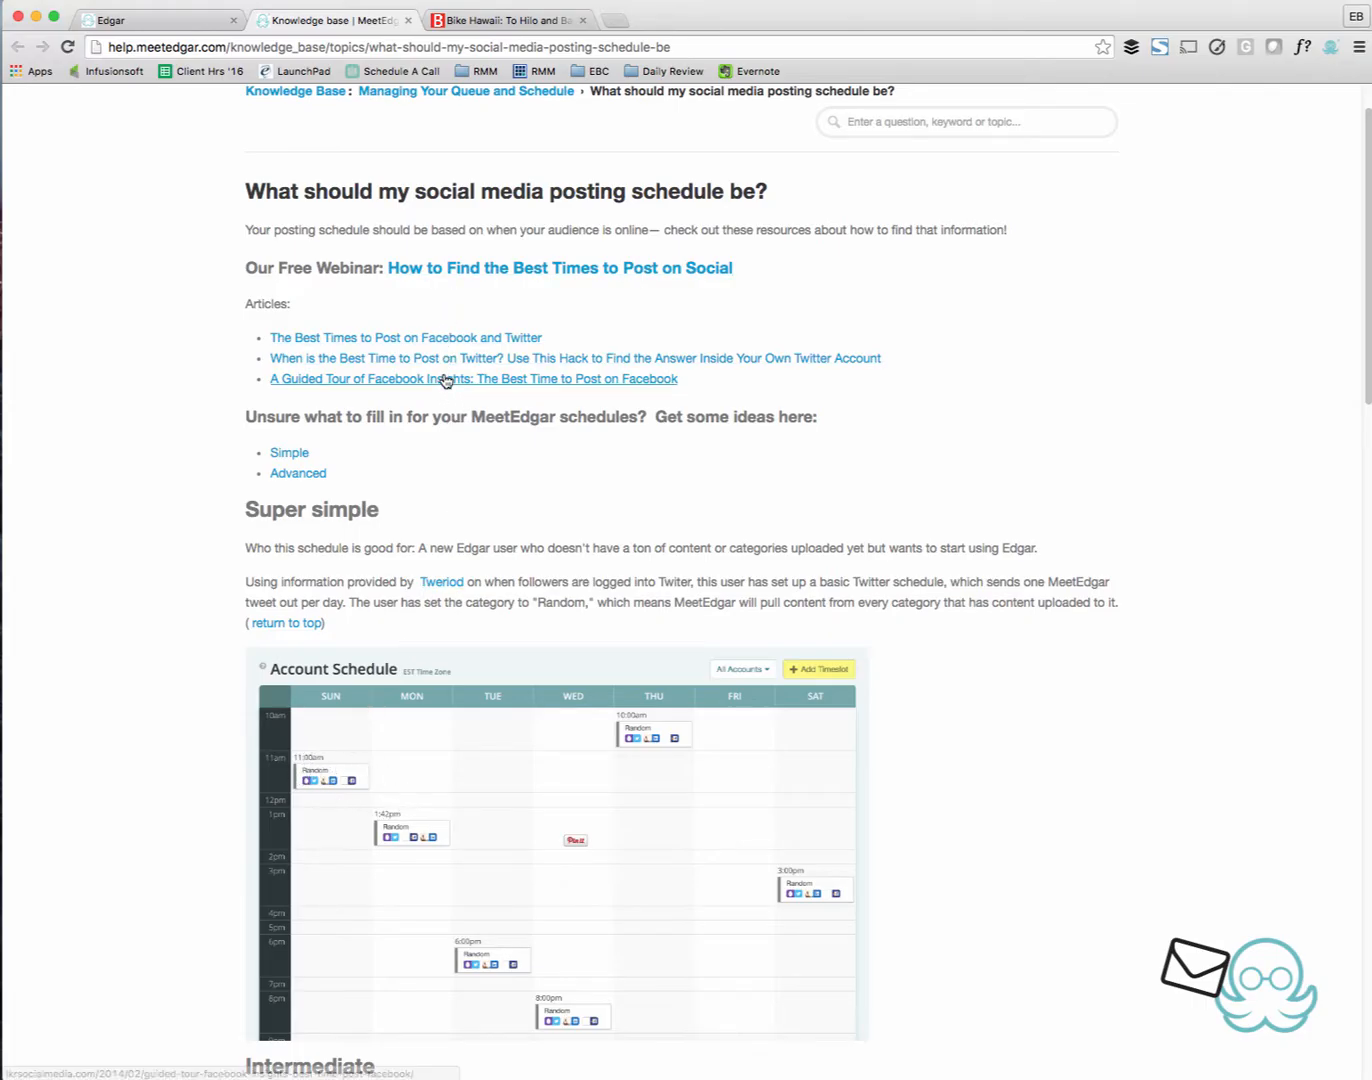
# Return to the account schedule and look through the week's category timeslots from morning to late evening.
pyautogui.click(177, 22)
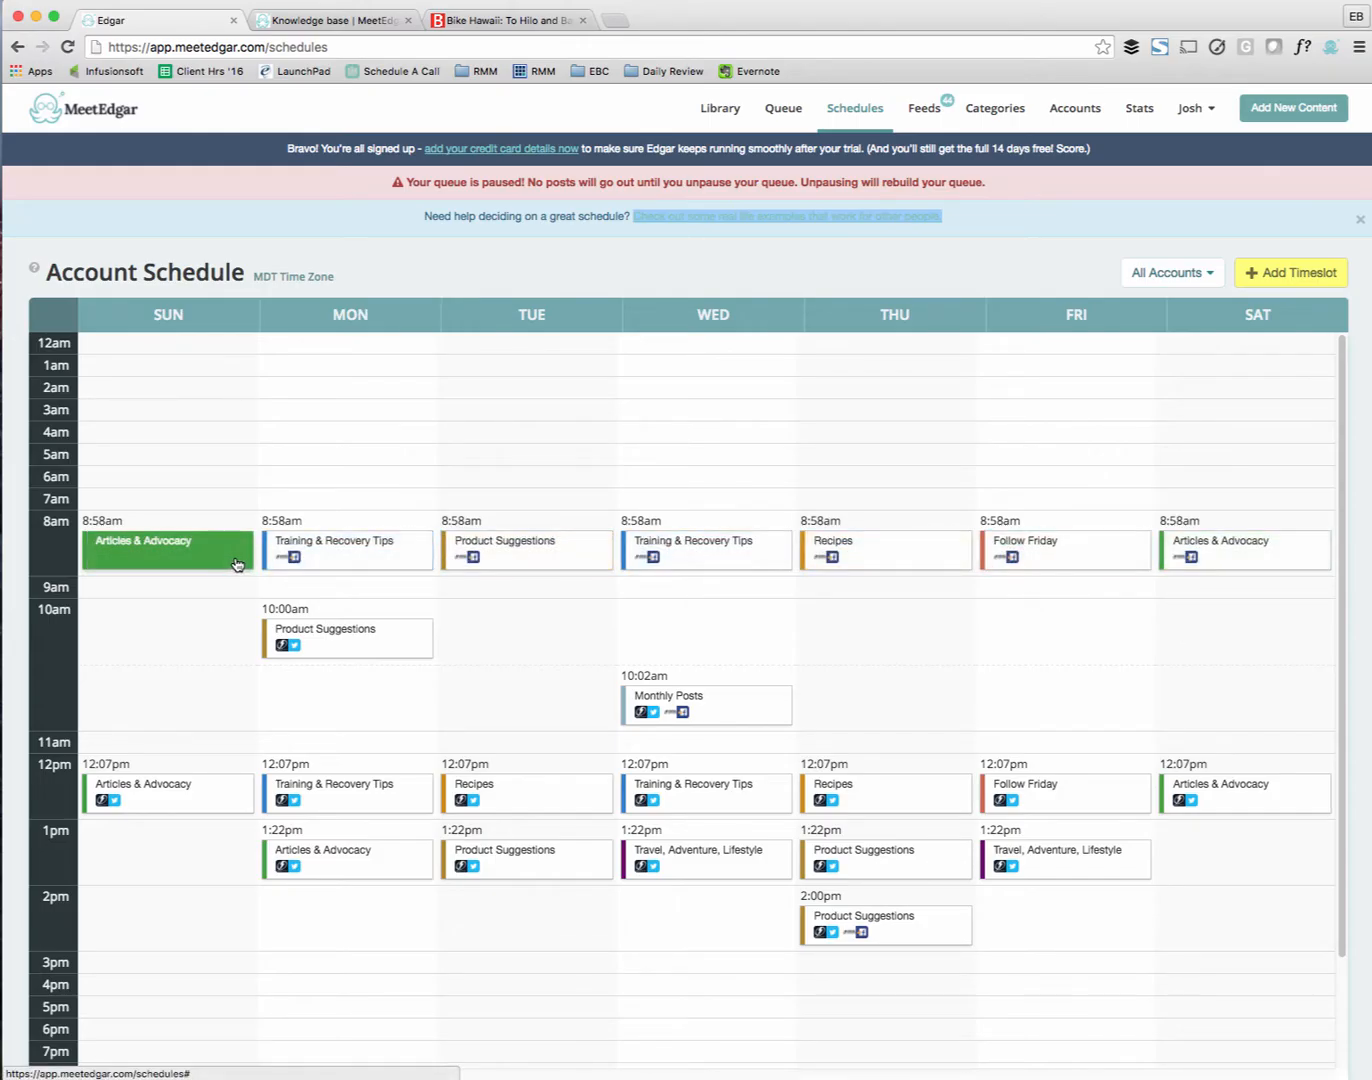
pyautogui.click(281, 560)
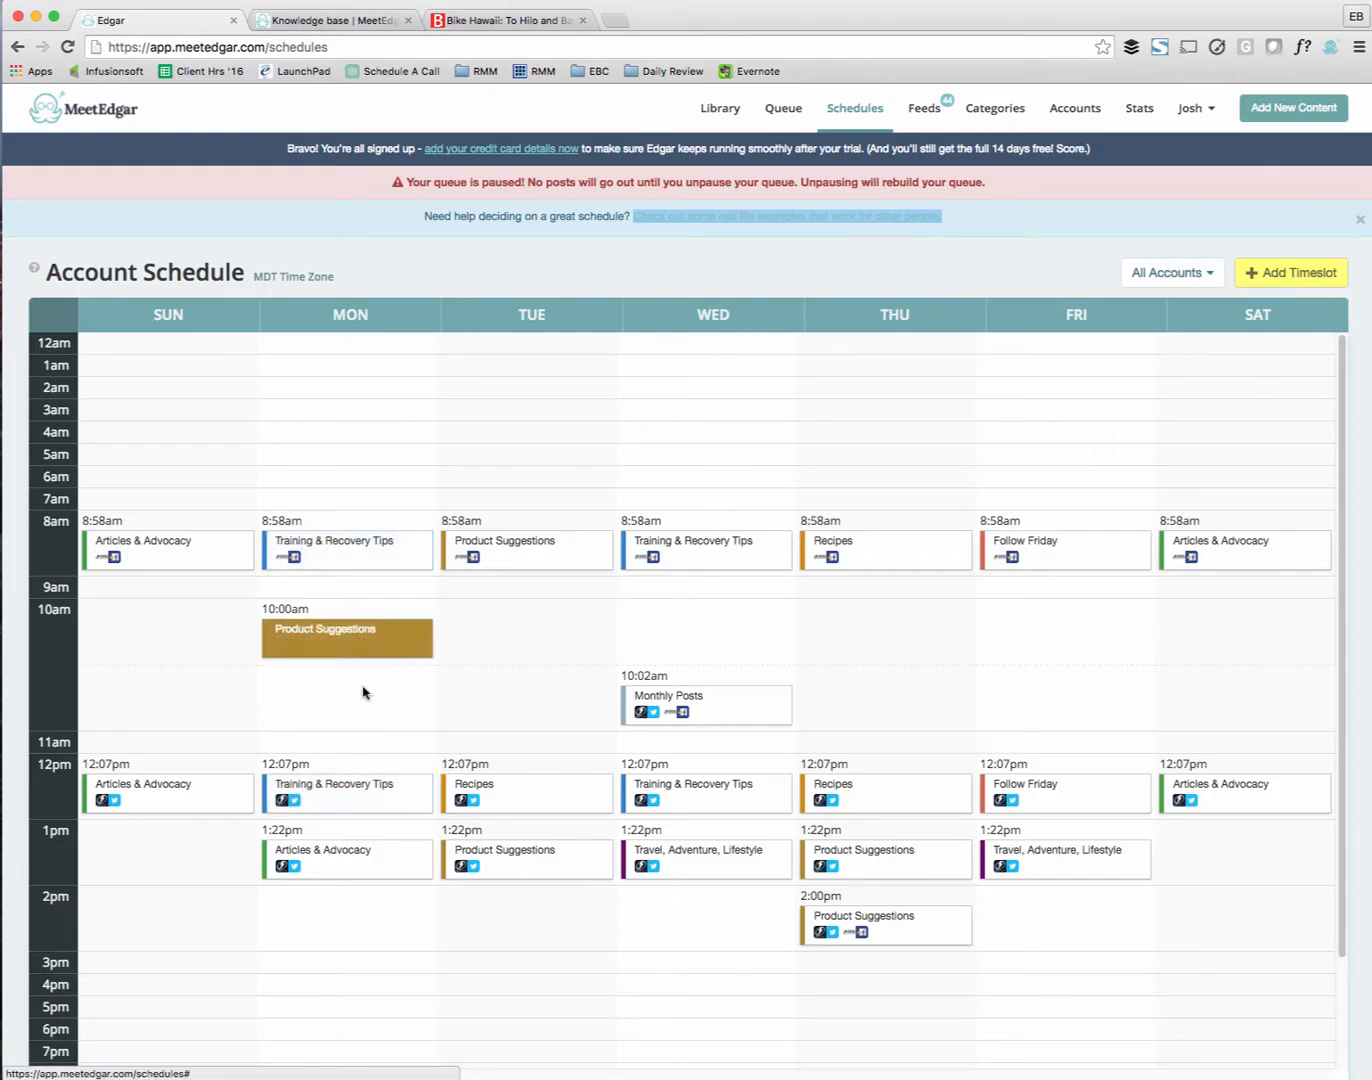
pyautogui.scroll(-3, 416, 857)
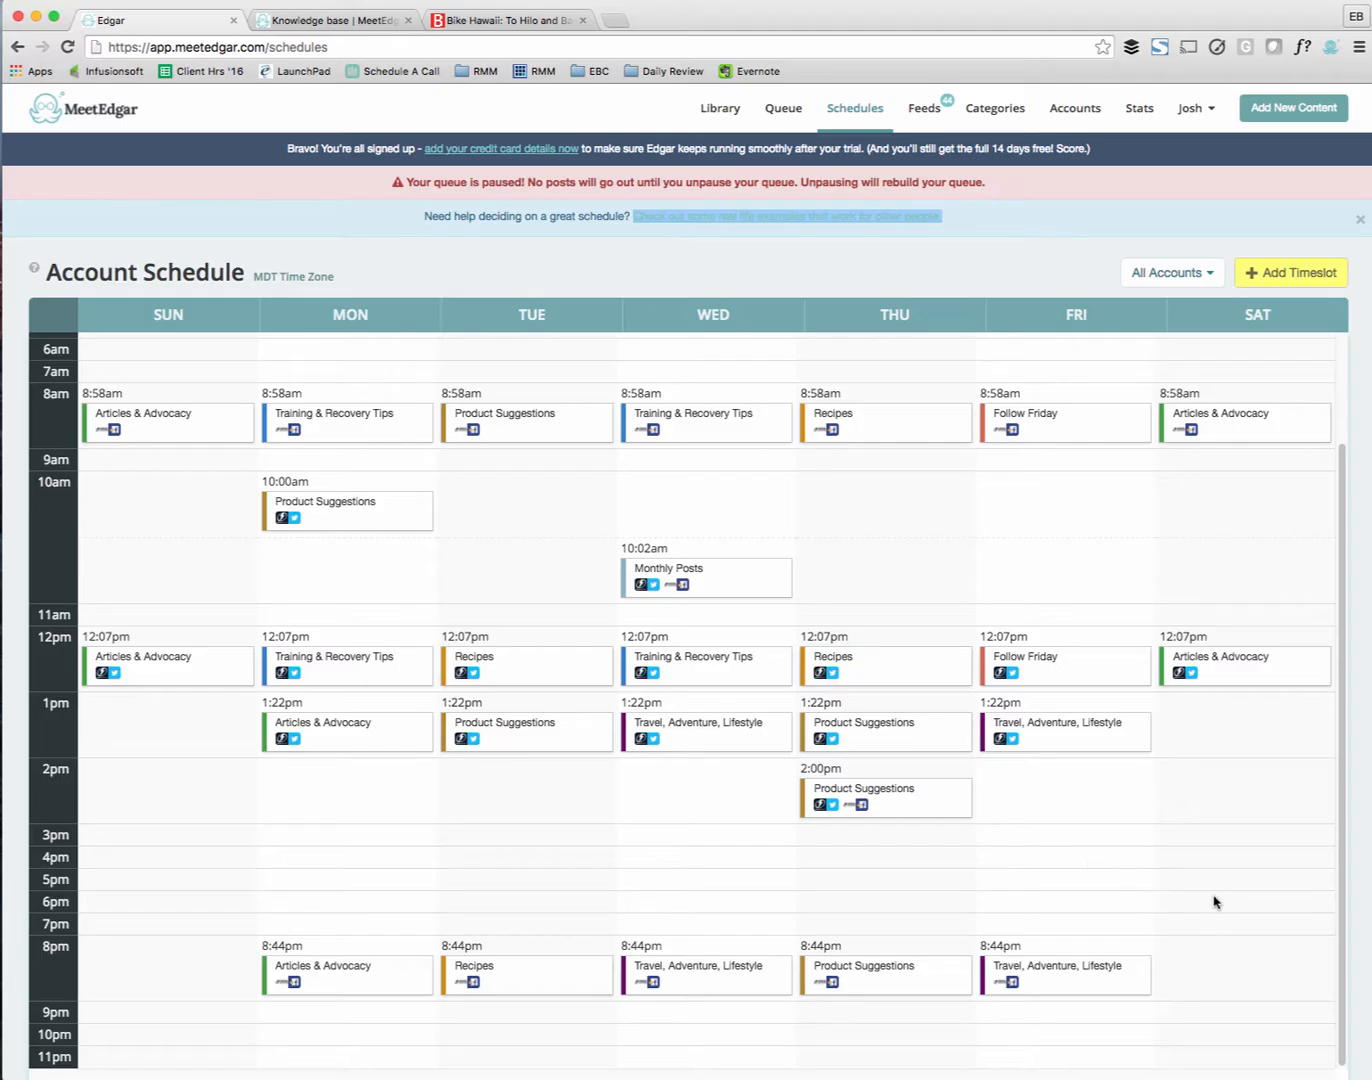
# Start a new timeslot for only the Excel Sports Boulder Facebook and Excel Sports Twitter accounts, with Friday as the send day.
pyautogui.click(1297, 274)
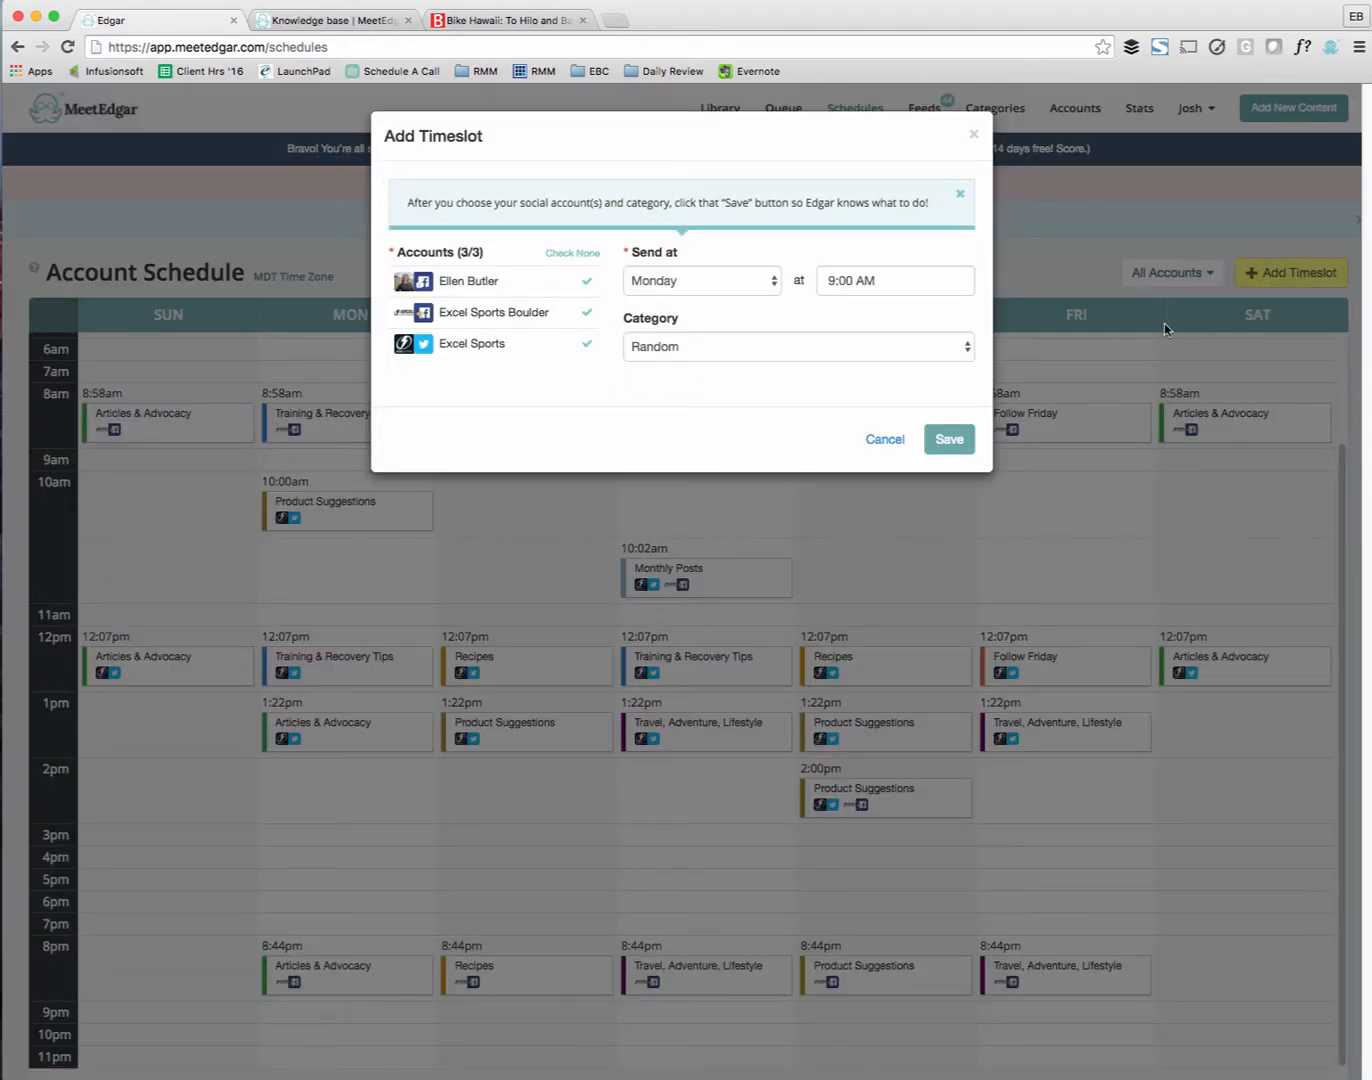
pyautogui.click(573, 291)
pyautogui.click(664, 283)
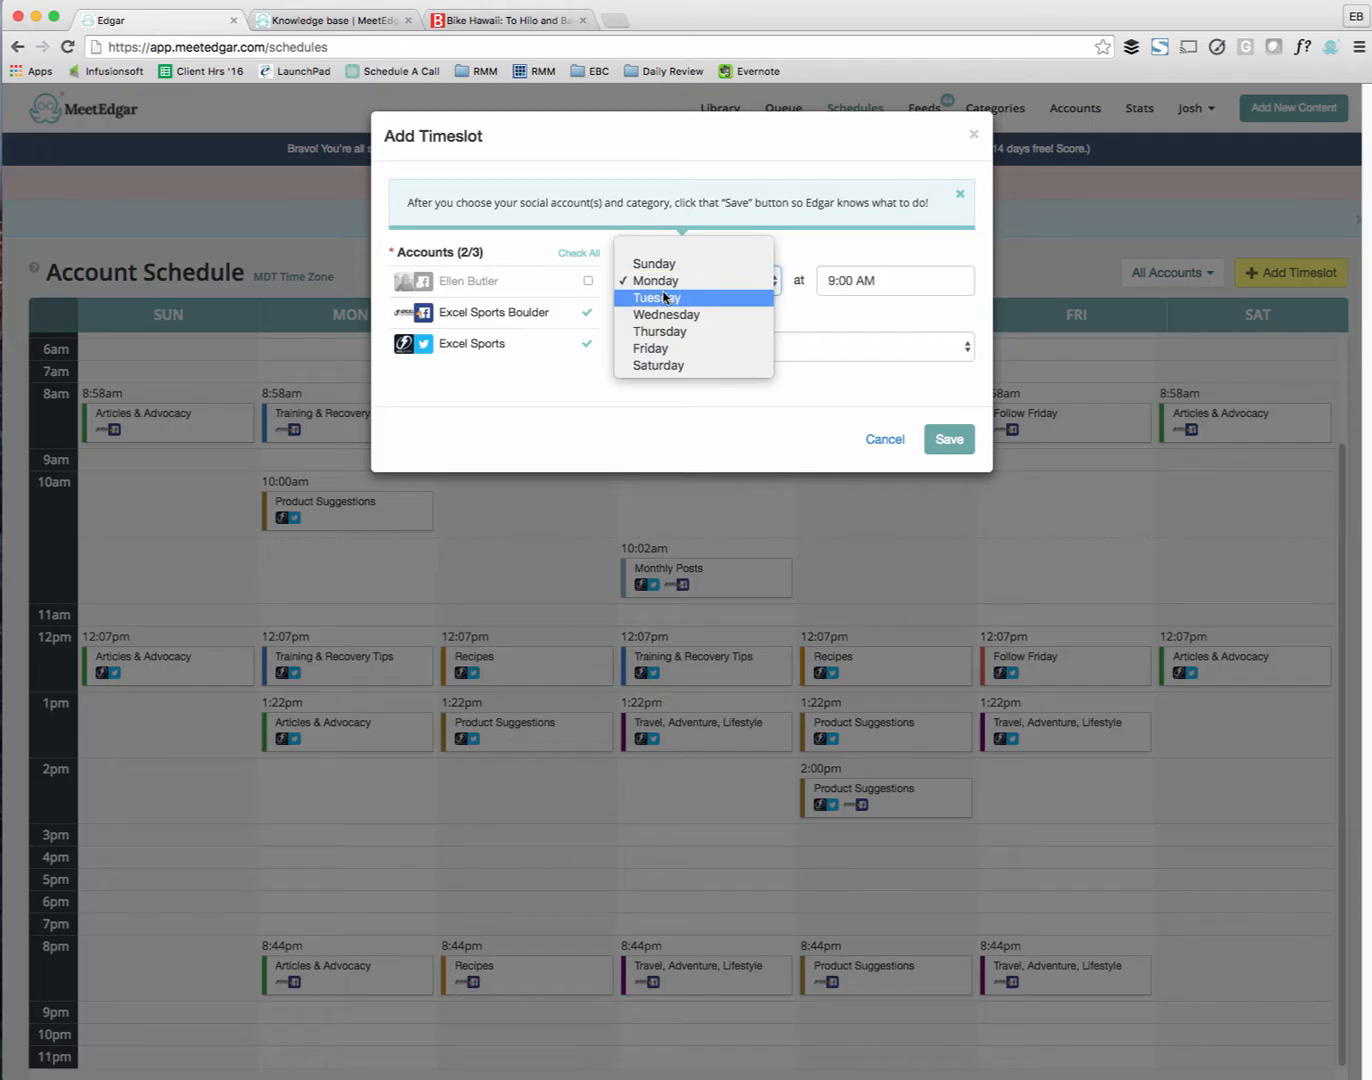
pyautogui.click(667, 349)
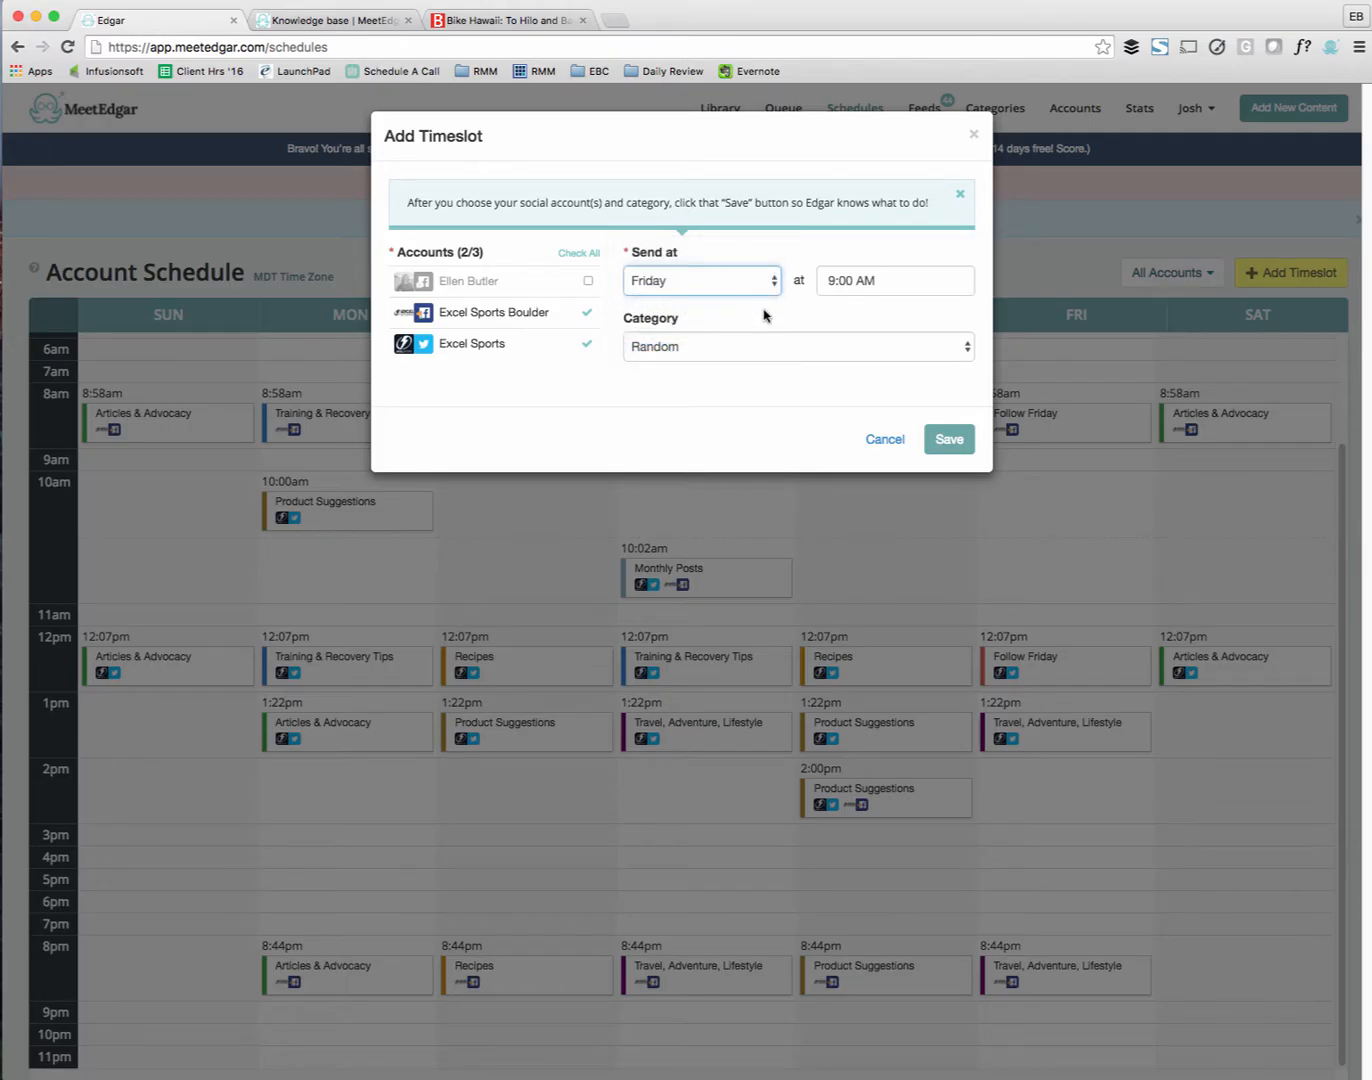
# Set the new timeslot's send time to 2:30 PM.
pyautogui.click(822, 279)
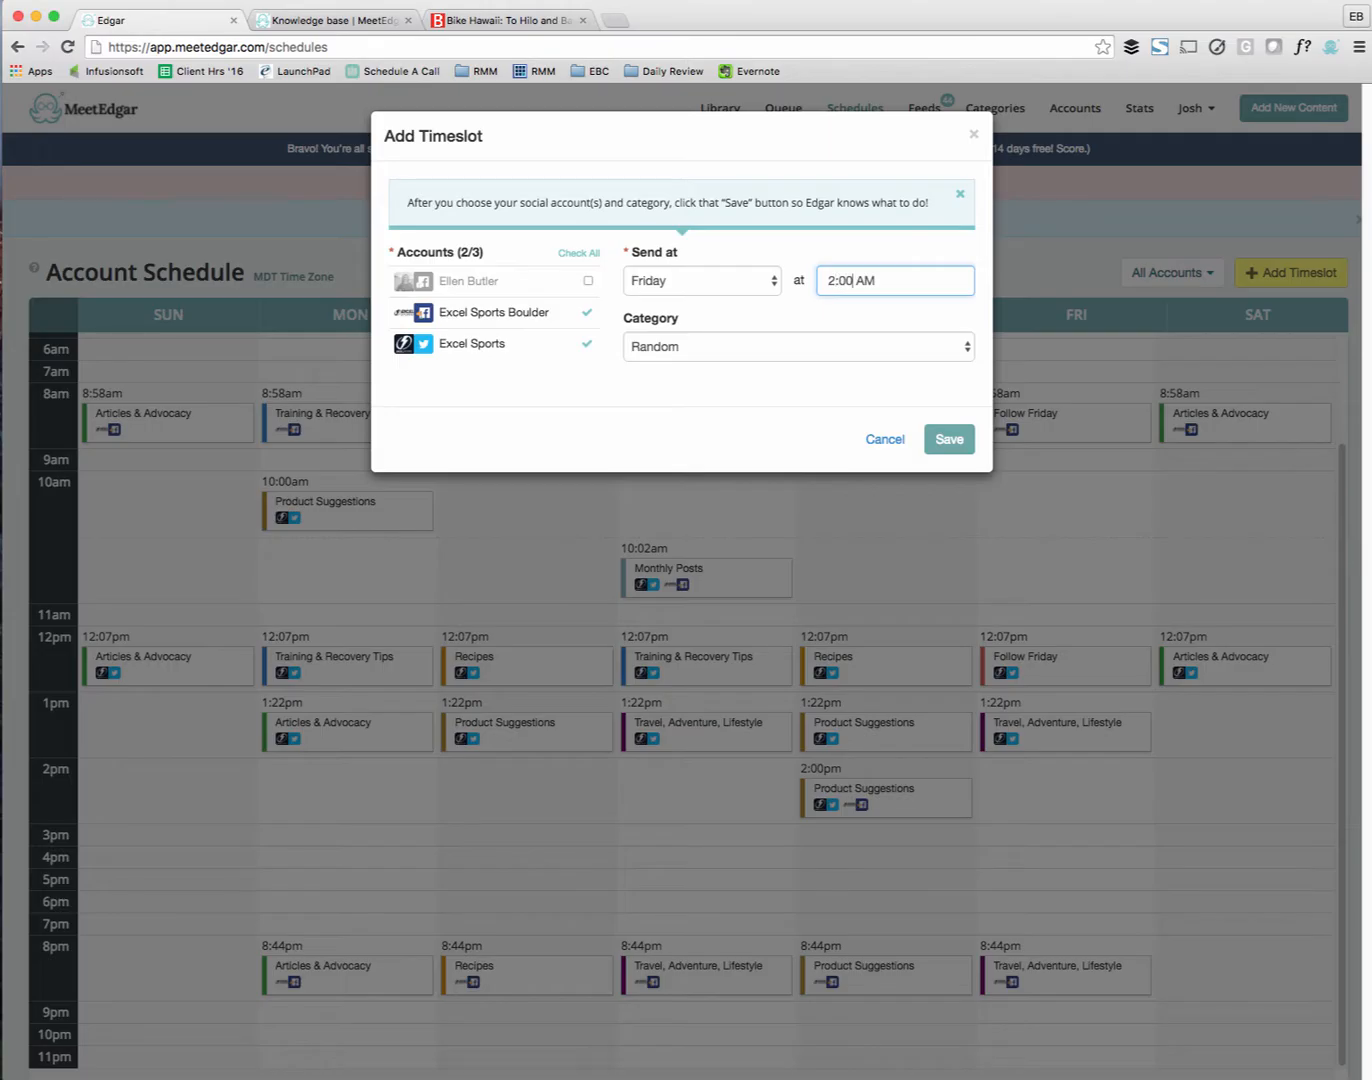
pyautogui.press('BackSpace')
pyautogui.press('BackSpace')
pyautogui.write('30')
pyautogui.moveTo(885, 277); pyautogui.dragTo(857, 280)
pyautogui.write('PM')
# Assign the Product Suggestions category to the new timeslot and save it to the schedule.
pyautogui.click(858, 347)
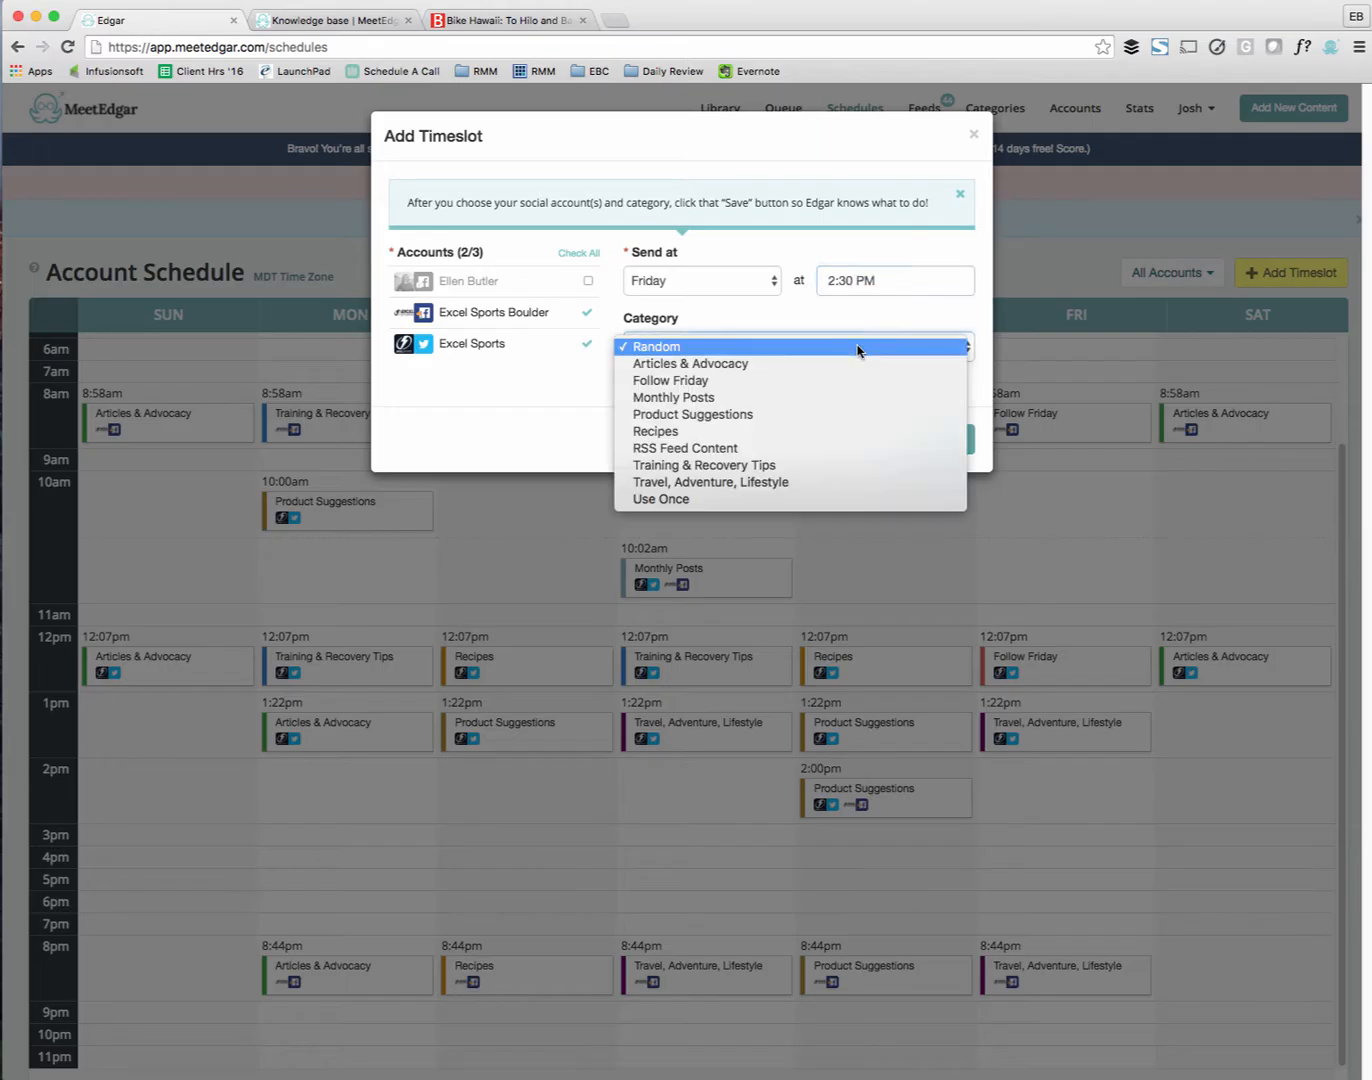
pyautogui.click(833, 414)
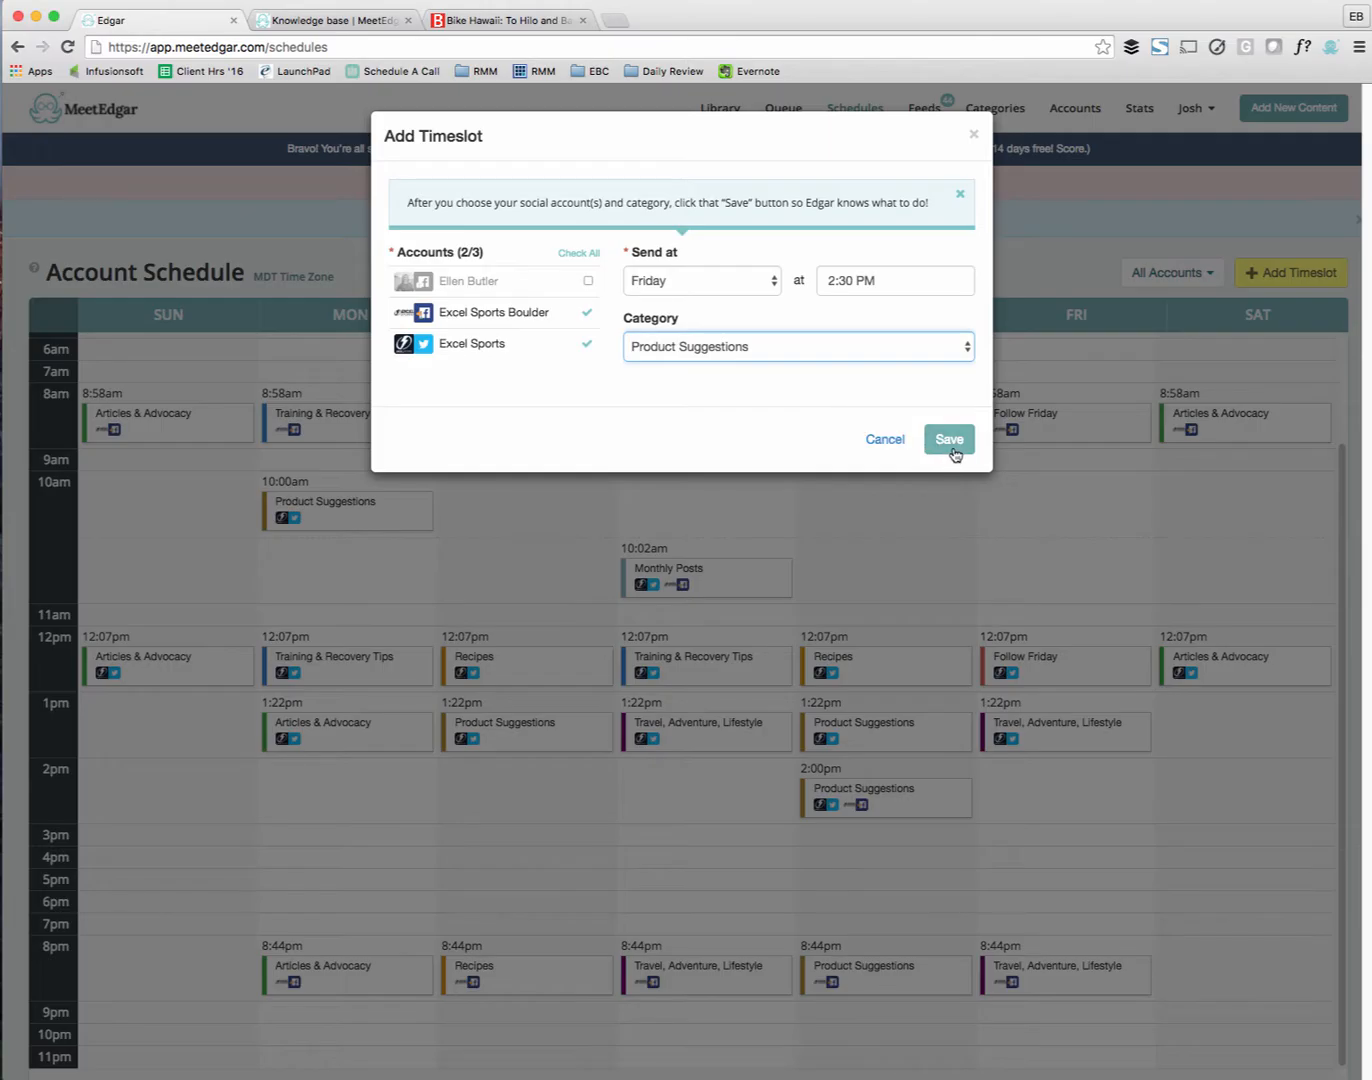
pyautogui.click(950, 440)
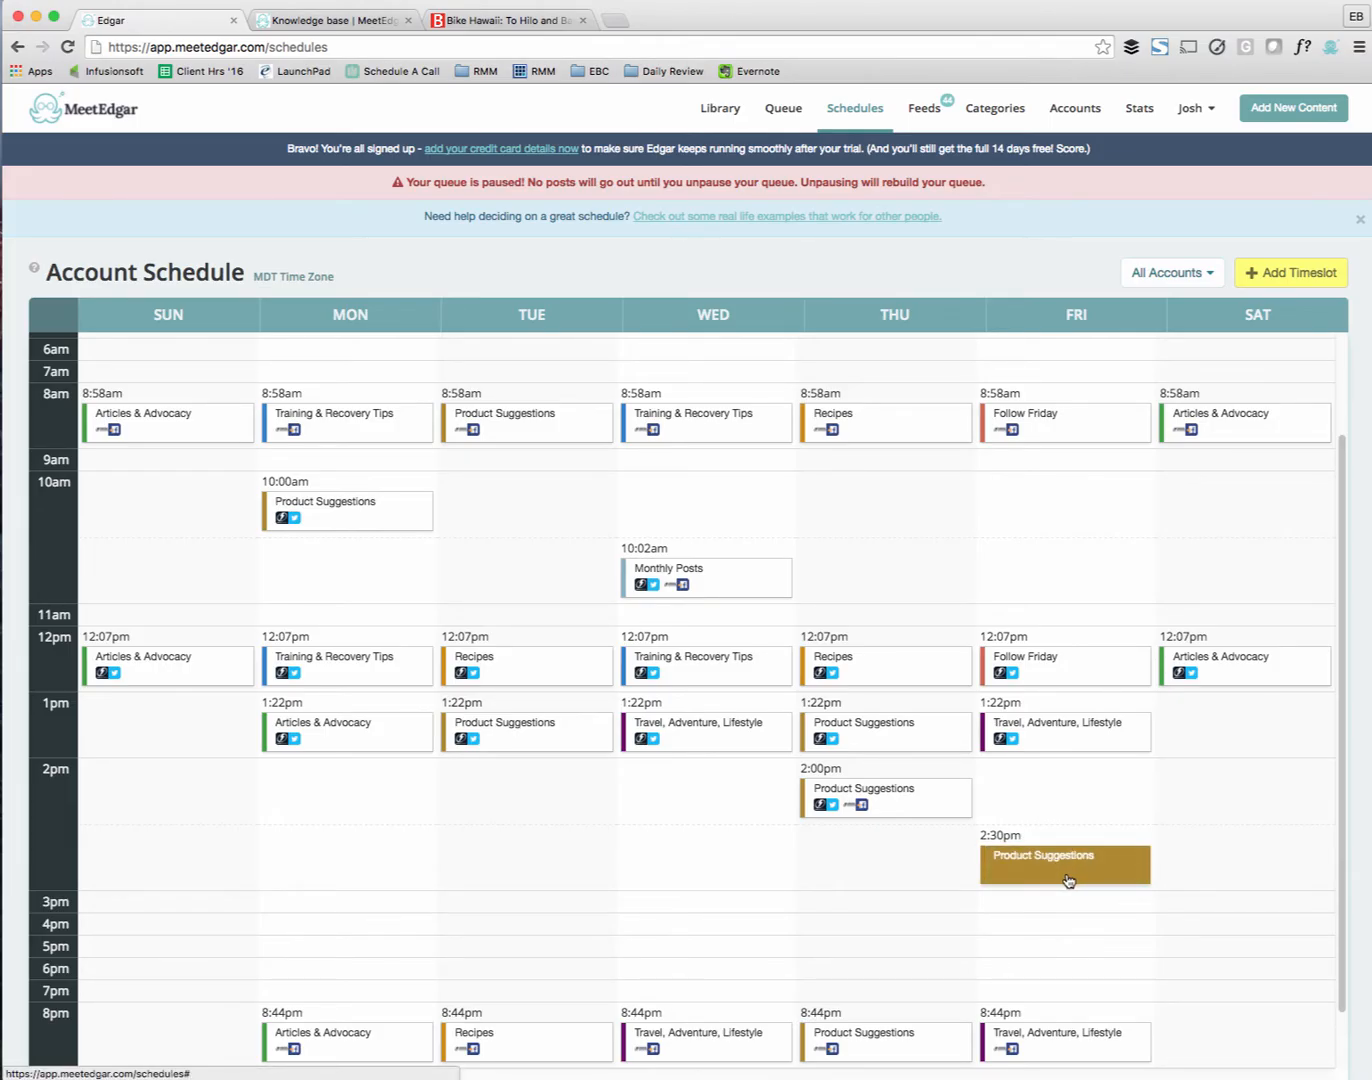
# Try adding the Excel Sports Twitter account to Monday's 8:58am Training & Recovery Tips timeslot.
pyautogui.click(279, 427)
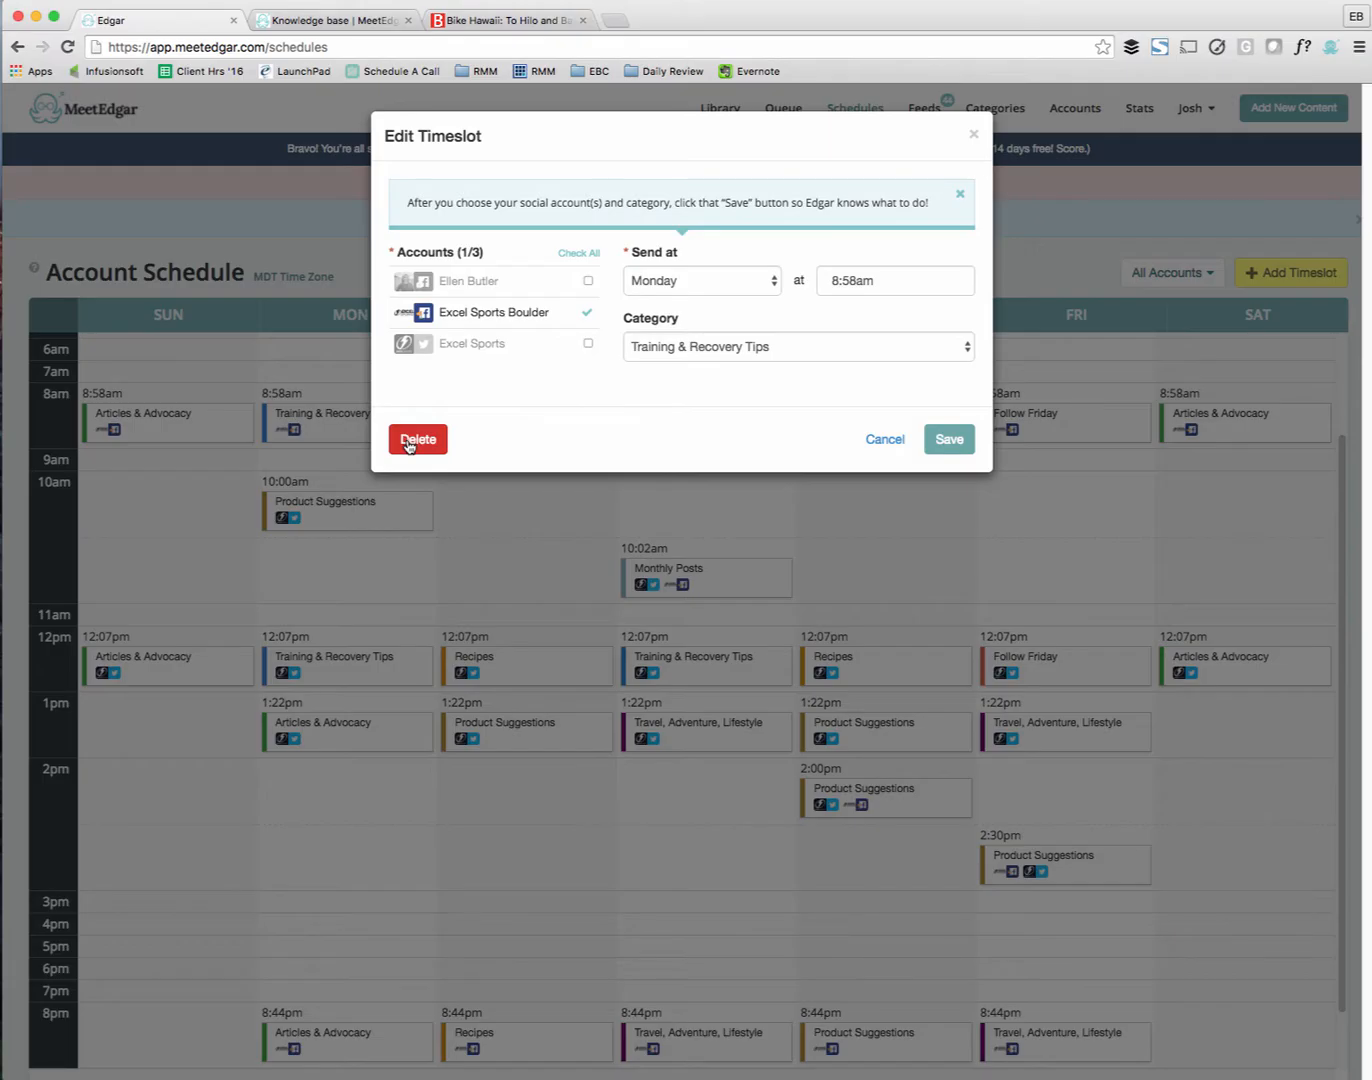
pyautogui.click(496, 346)
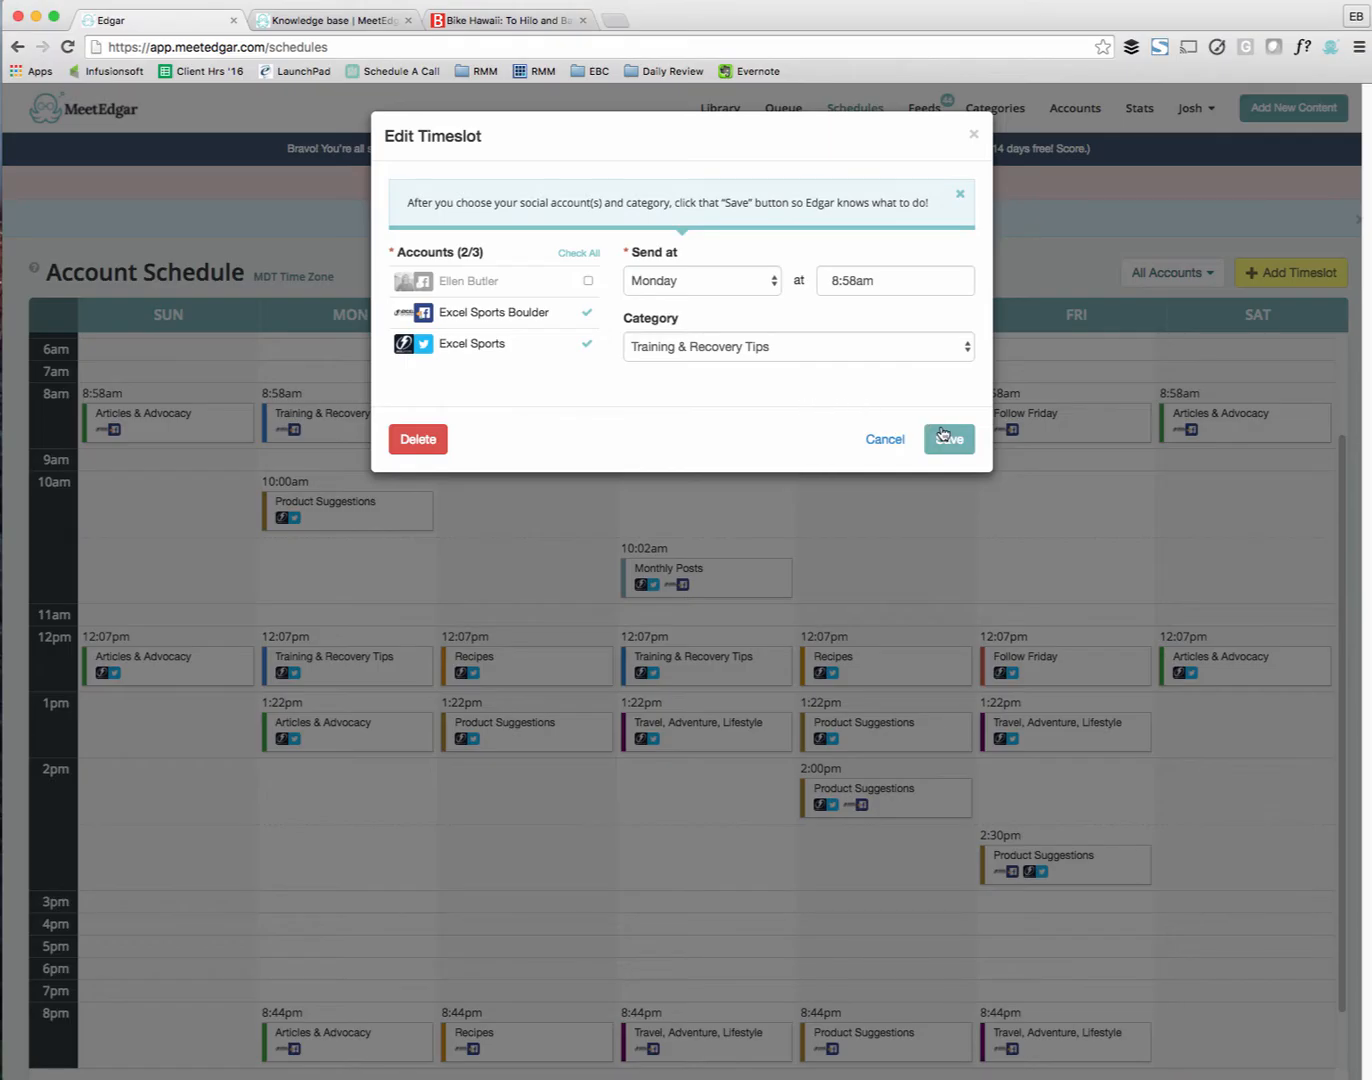
pyautogui.click(533, 346)
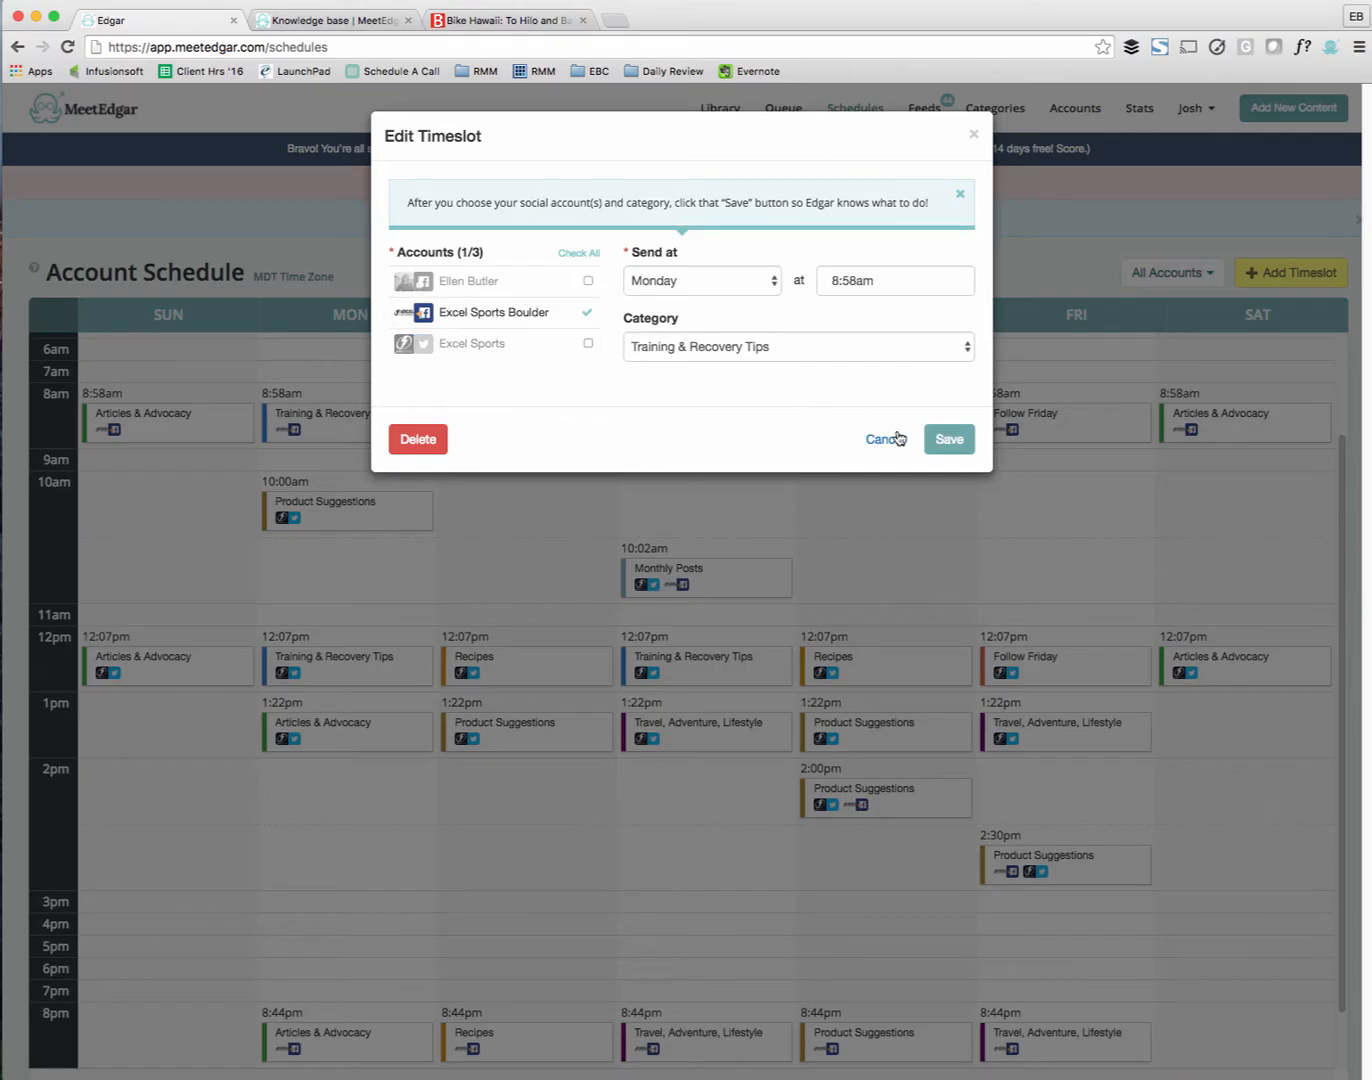
pyautogui.click(949, 439)
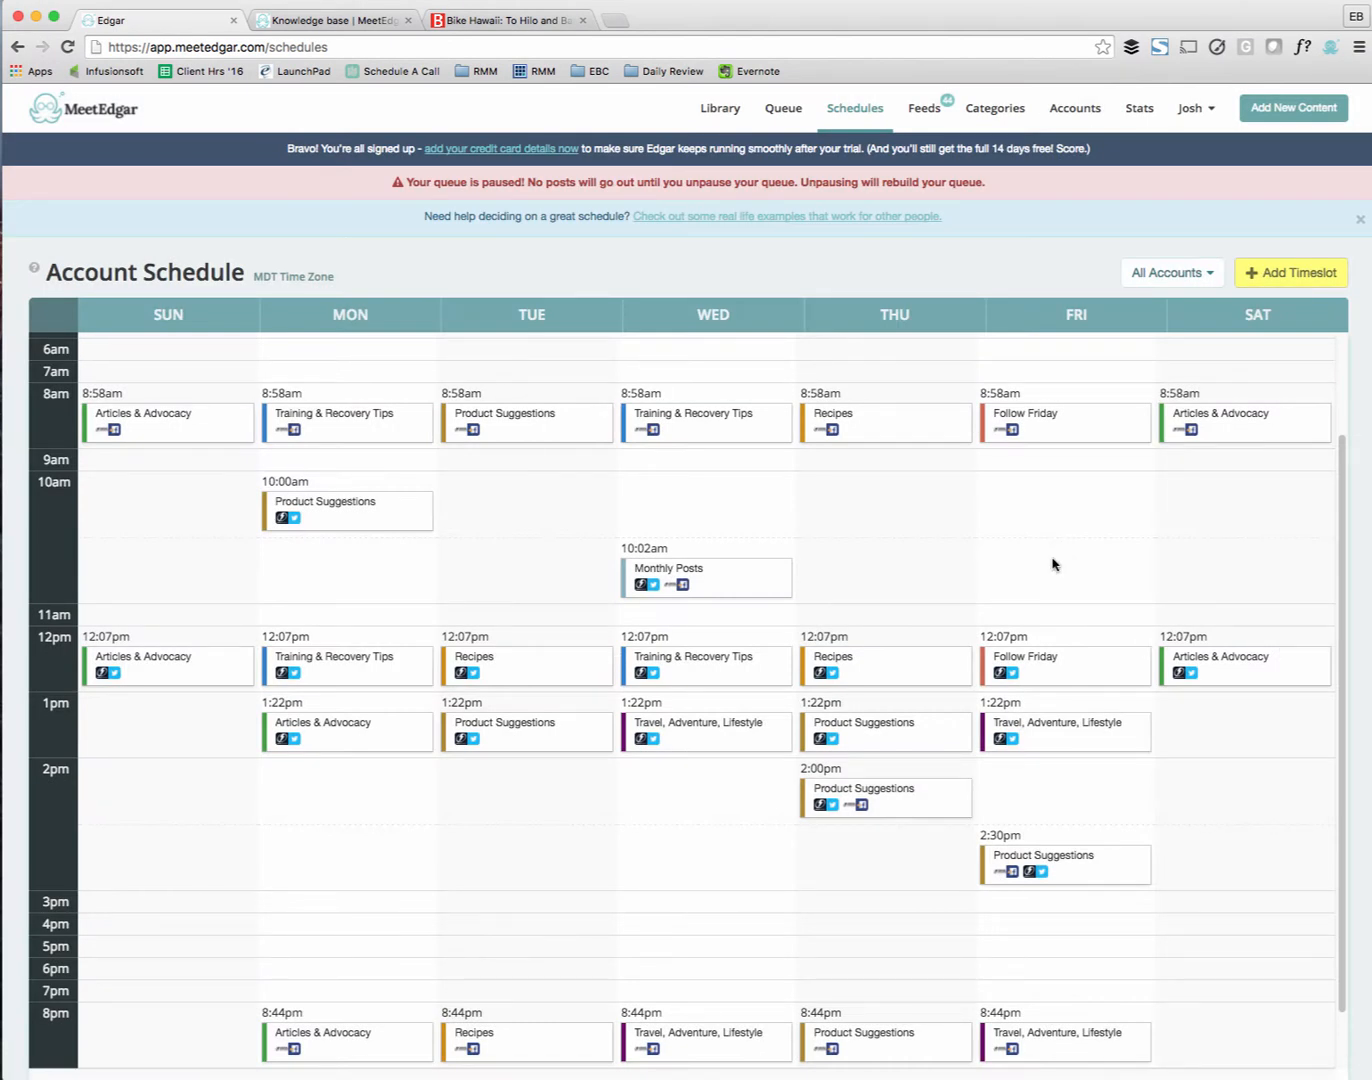
# Look over the weekly schedule and open the account statistics page.
pyautogui.scroll(1, 1052, 564)
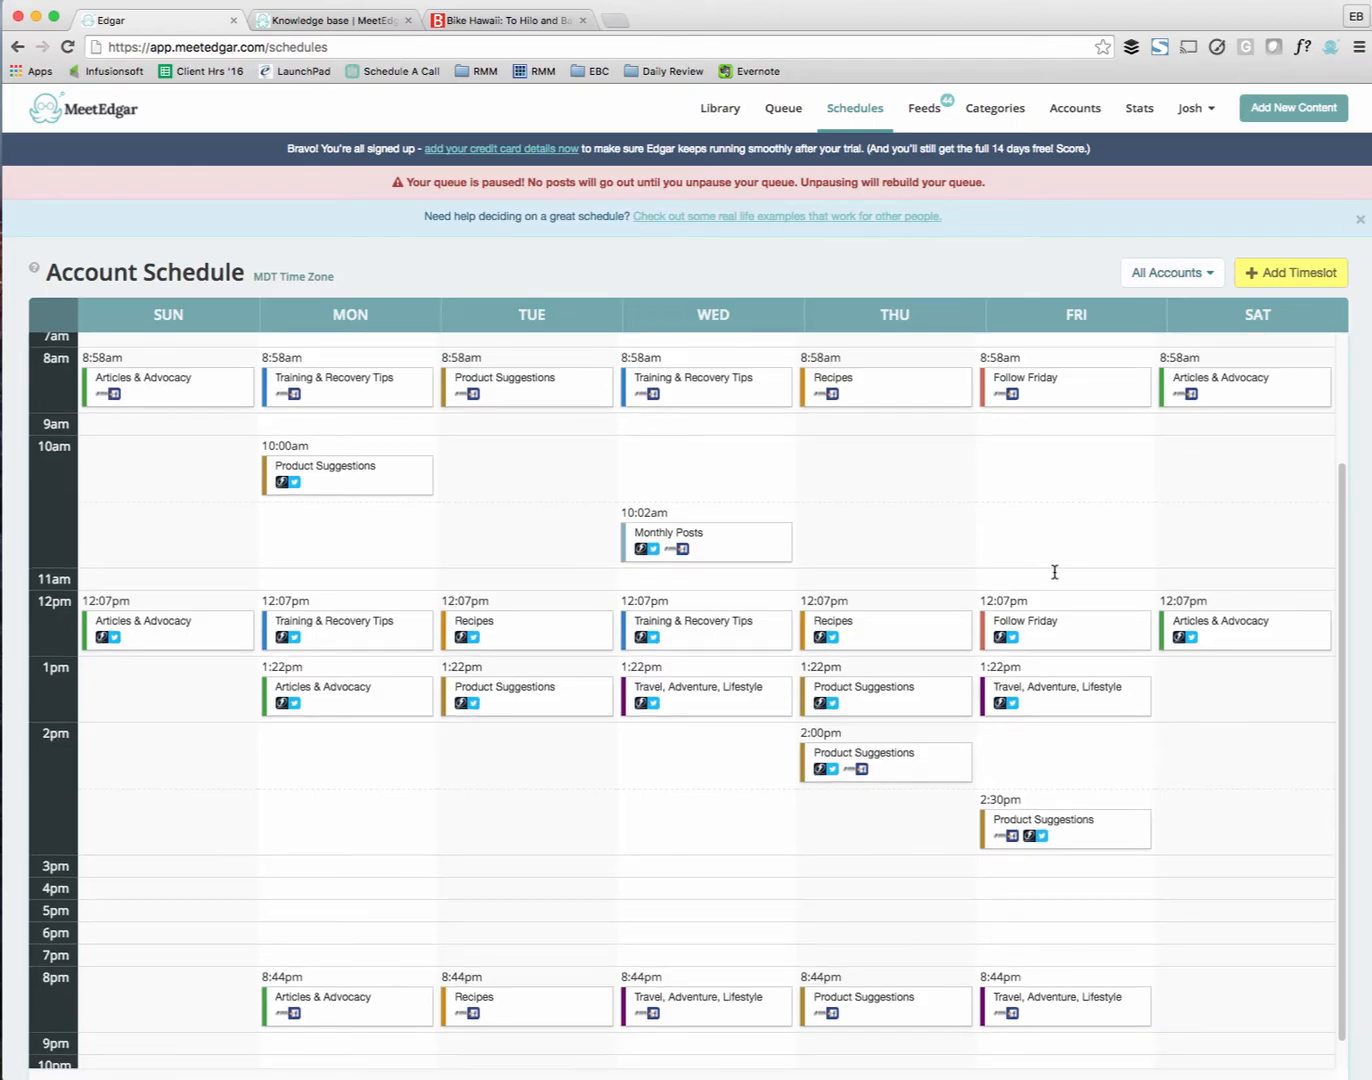
pyautogui.scroll(2, 1049, 572)
pyautogui.scroll(-2, 836, 725)
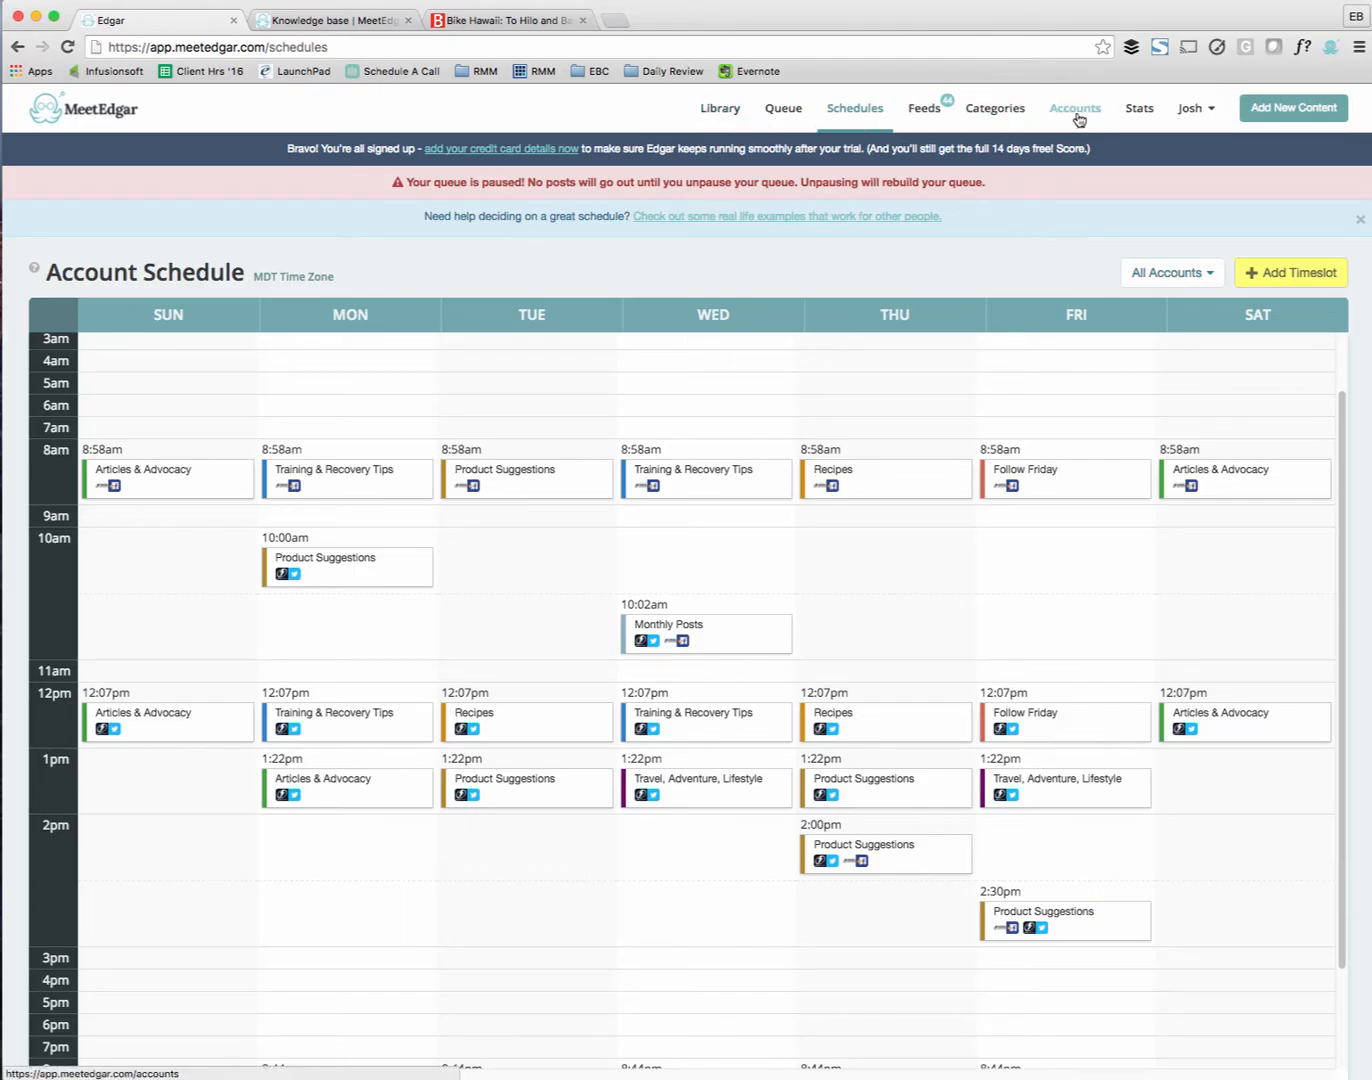
pyautogui.click(1143, 114)
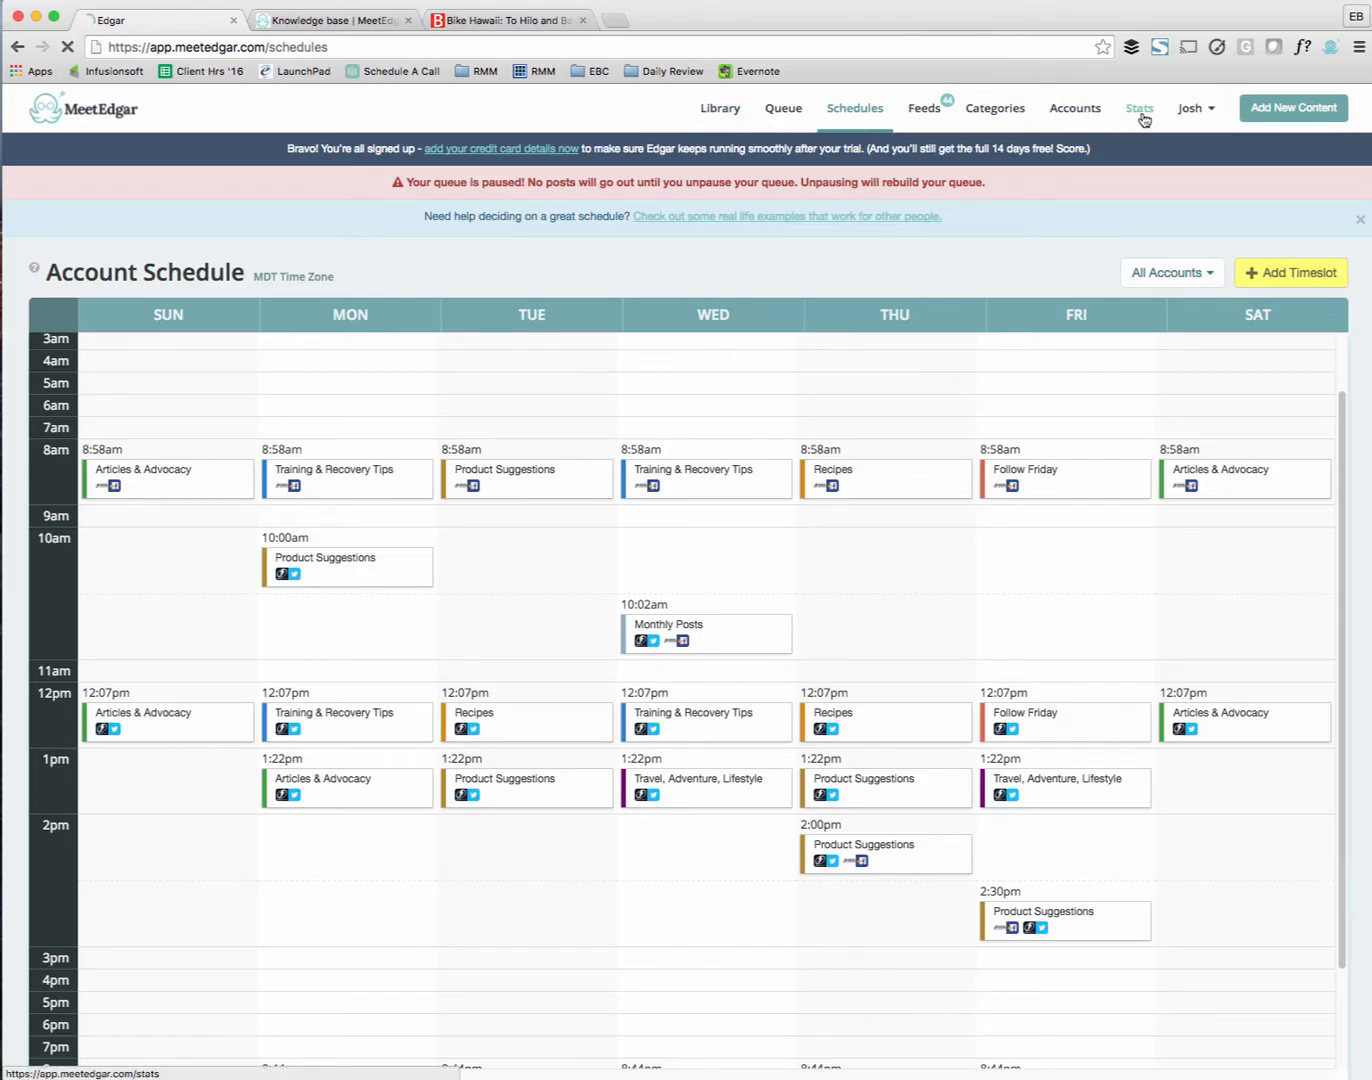